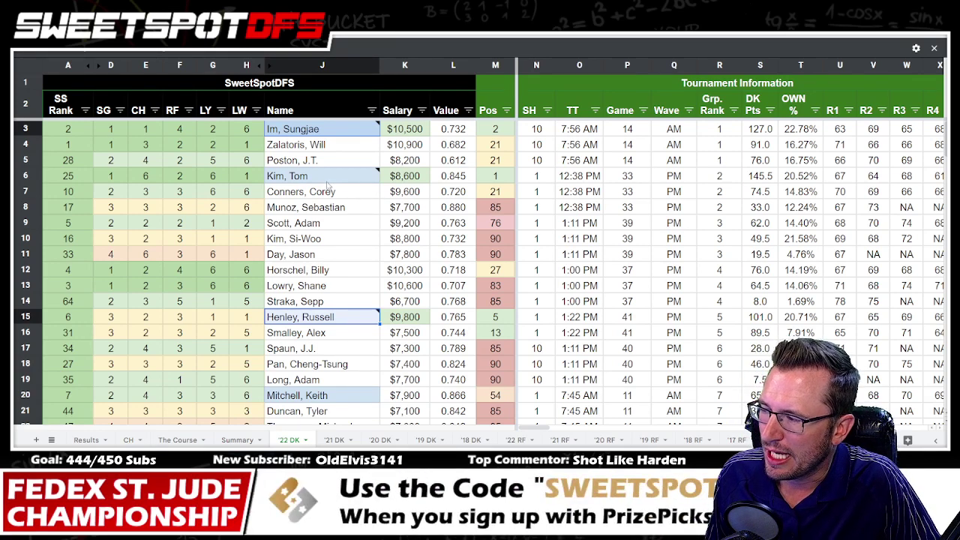
Examine the results of Tom Kim, Sungjae Im and Russell Henley in the '22 DK sheet, including their Optimal Lineup notes.
click(336, 207)
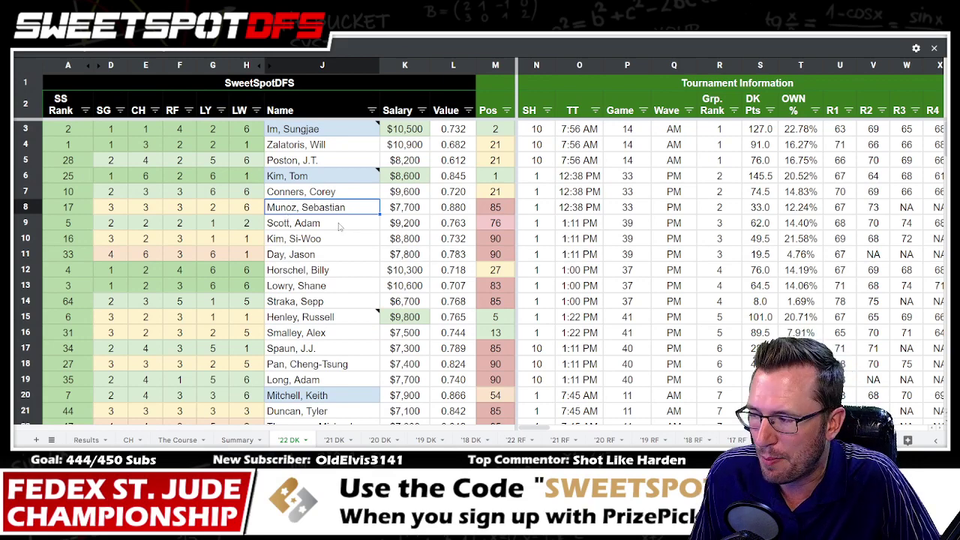
click(329, 179)
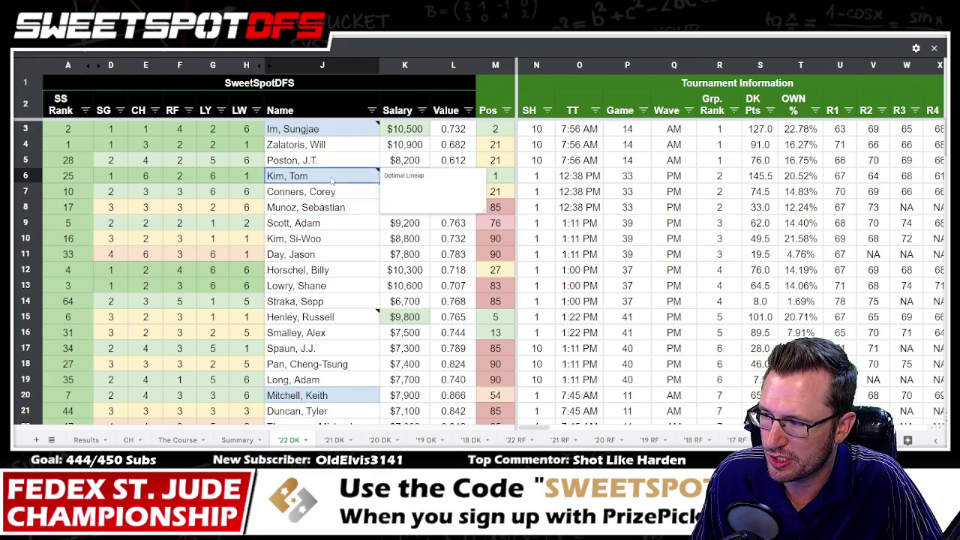
click(705, 239)
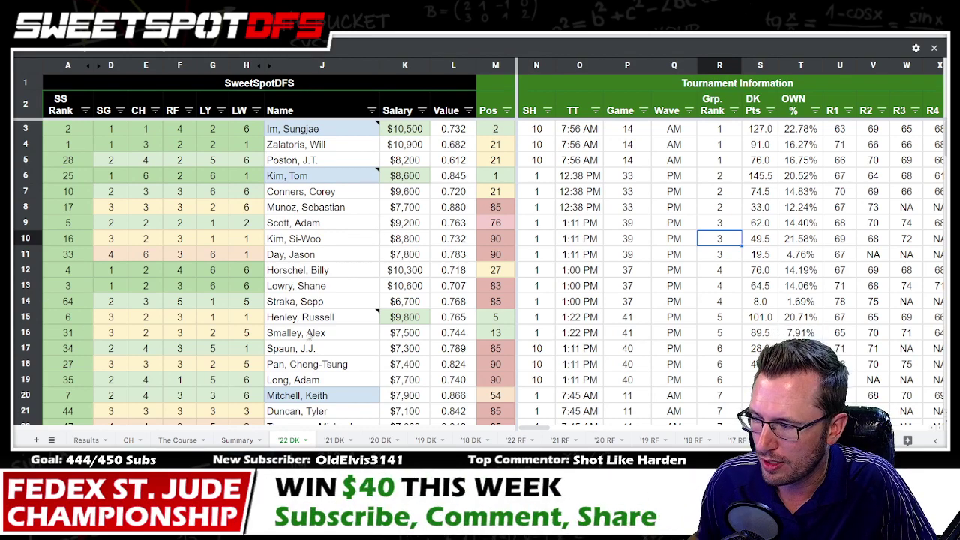
click(315, 321)
click(305, 141)
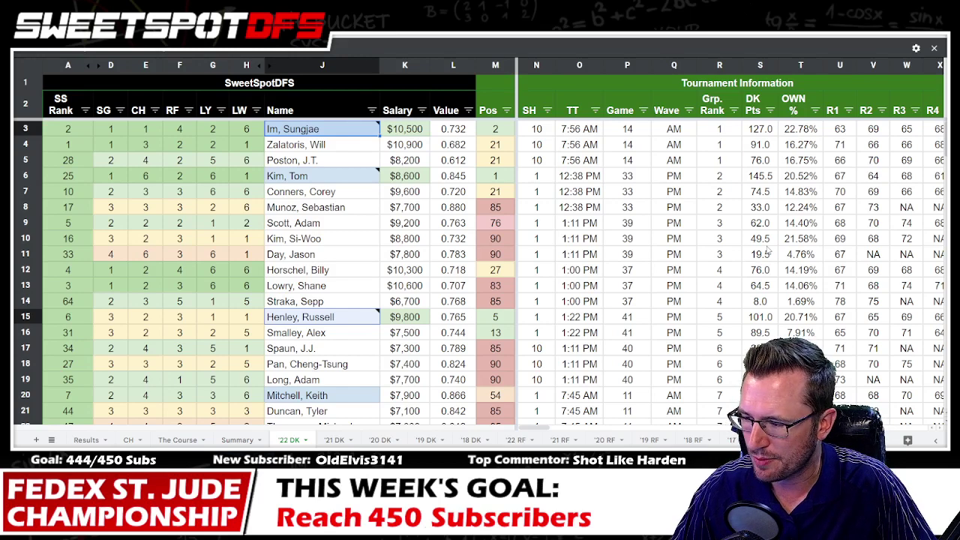
click(314, 320)
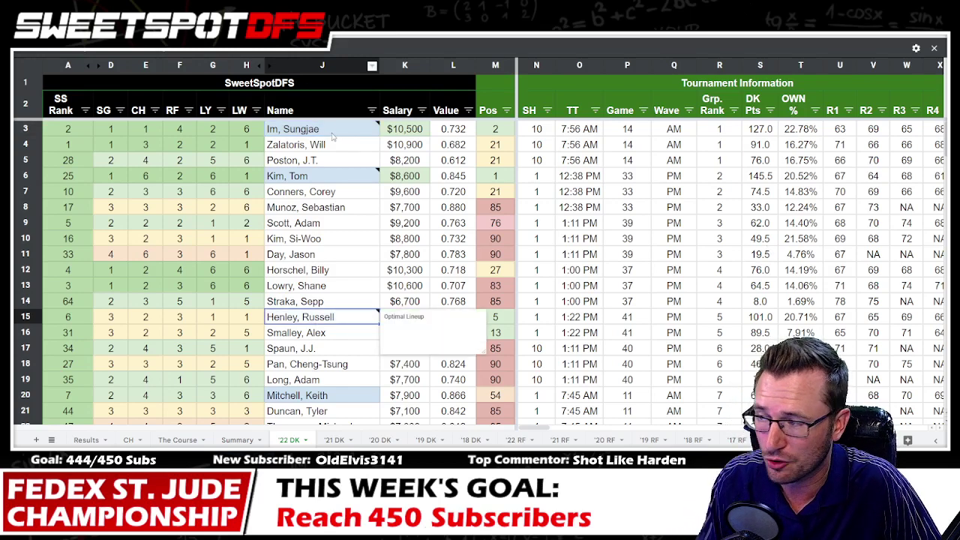
click(332, 131)
click(324, 321)
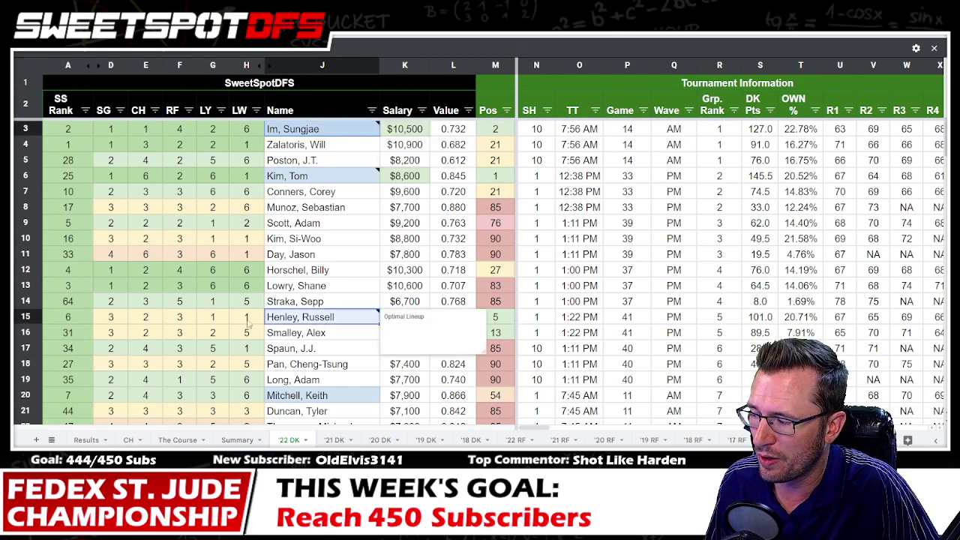
click(312, 177)
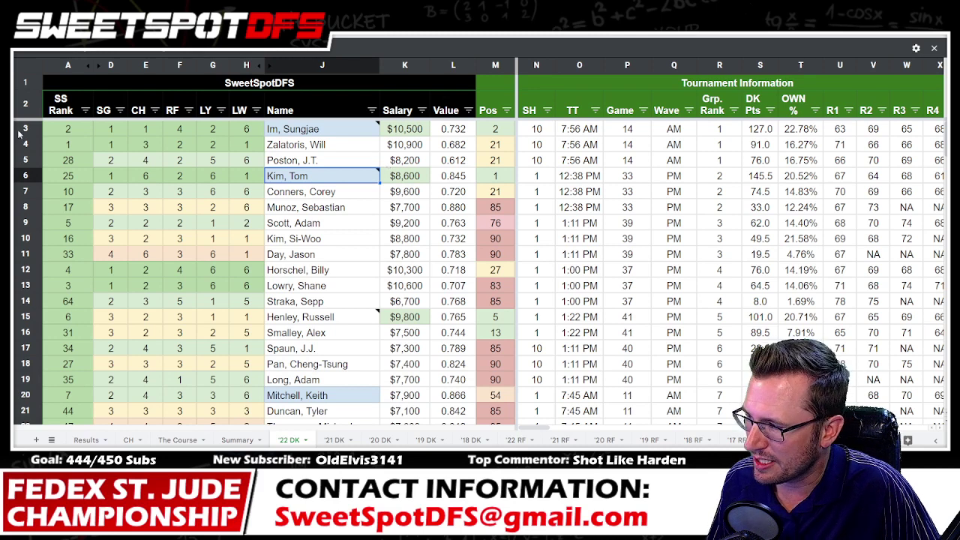
drag(25, 129, 29, 254)
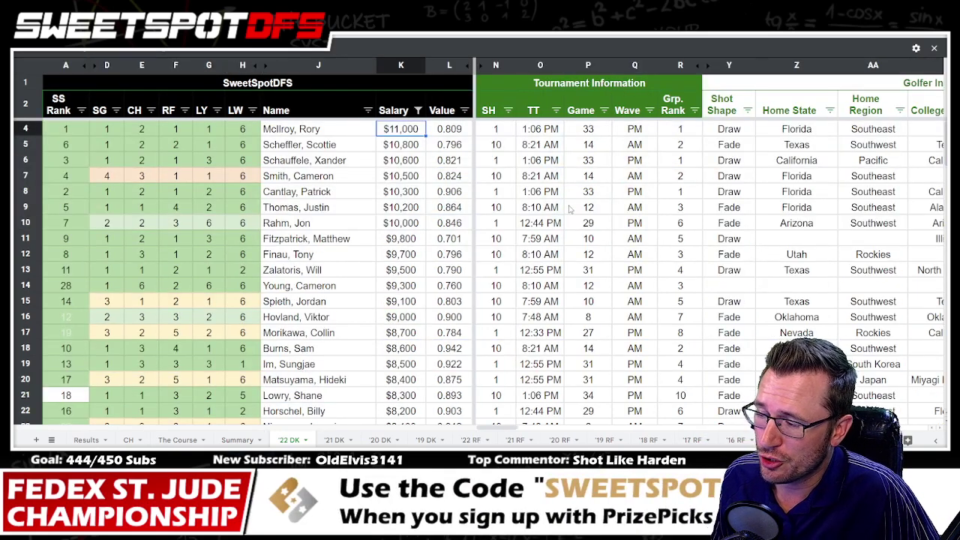
Sort the golfer table by SS Rank in ascending order and return to the start of the list.
click(81, 110)
click(122, 129)
scroll(560, 235, up, 1)
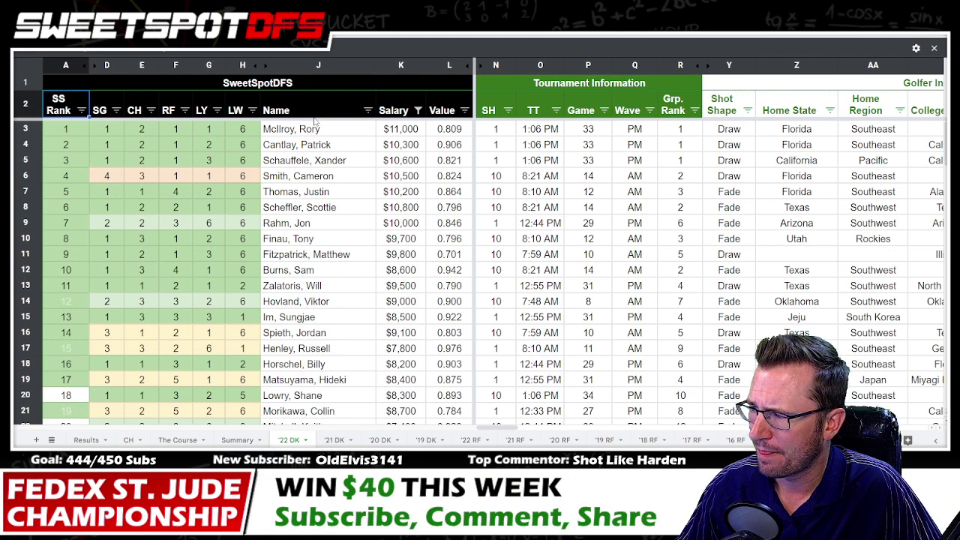
Sort the golfer table by Salary from highest to lowest and highlight Billy Horschel's row.
click(418, 110)
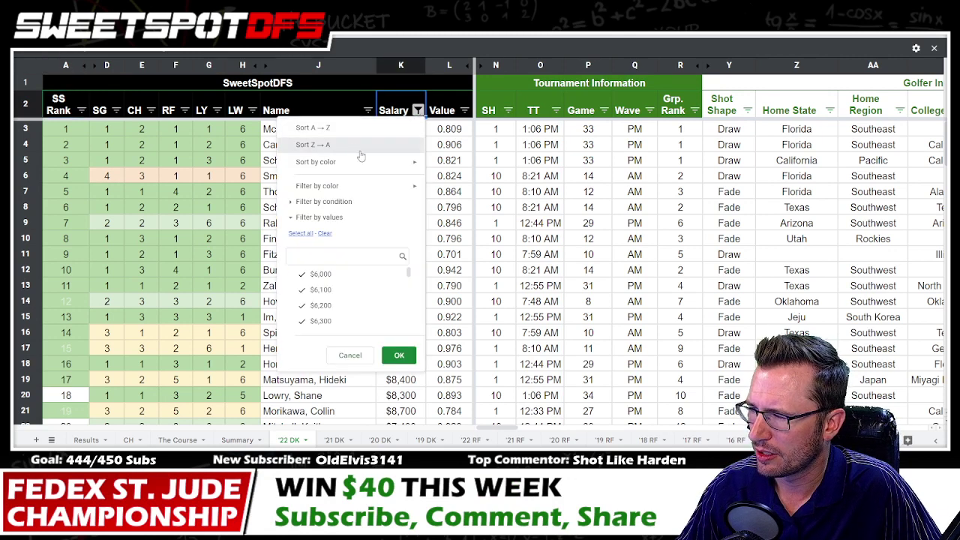
click(360, 148)
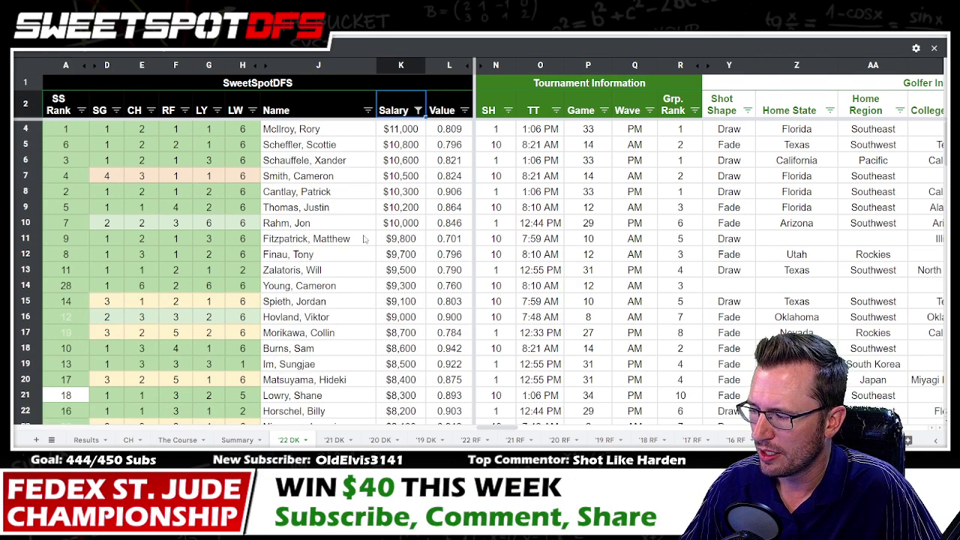
click(24, 410)
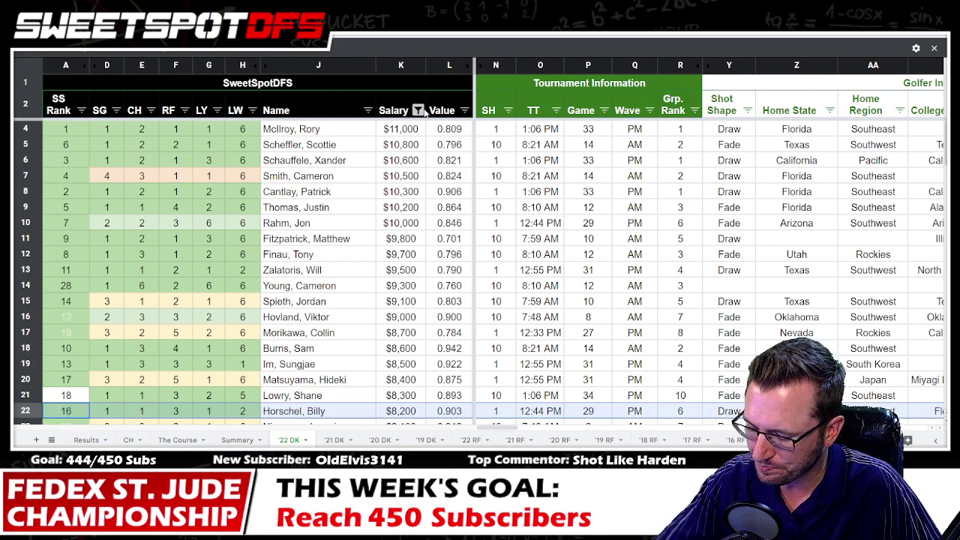
Re-sort the golfers by SS Rank in ascending order so the best-ranked golfer comes first.
click(81, 110)
click(113, 127)
scroll(268, 207, up, 1)
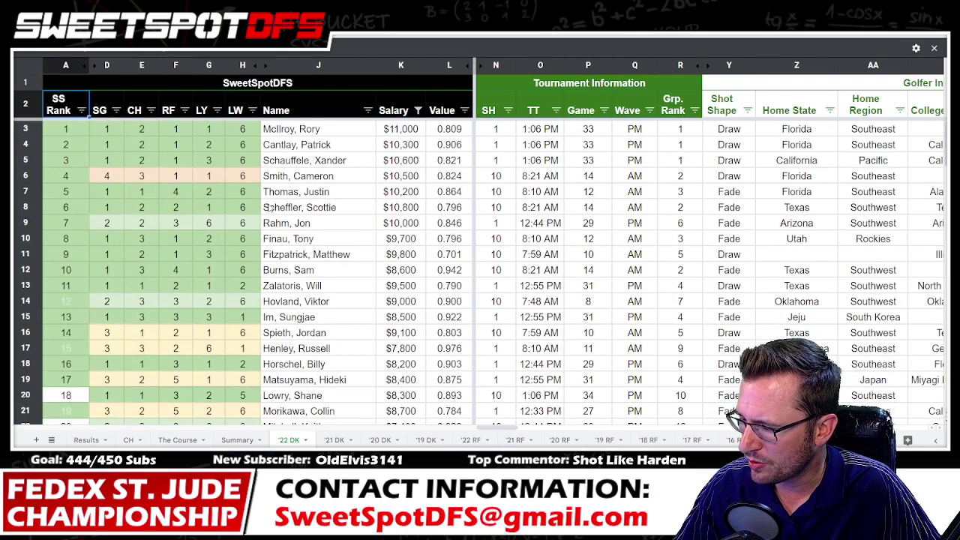
Highlight the rows of Henley, Morikawa and Cantlay and the salaries of Im and Burns to compare these golfers.
click(23, 348)
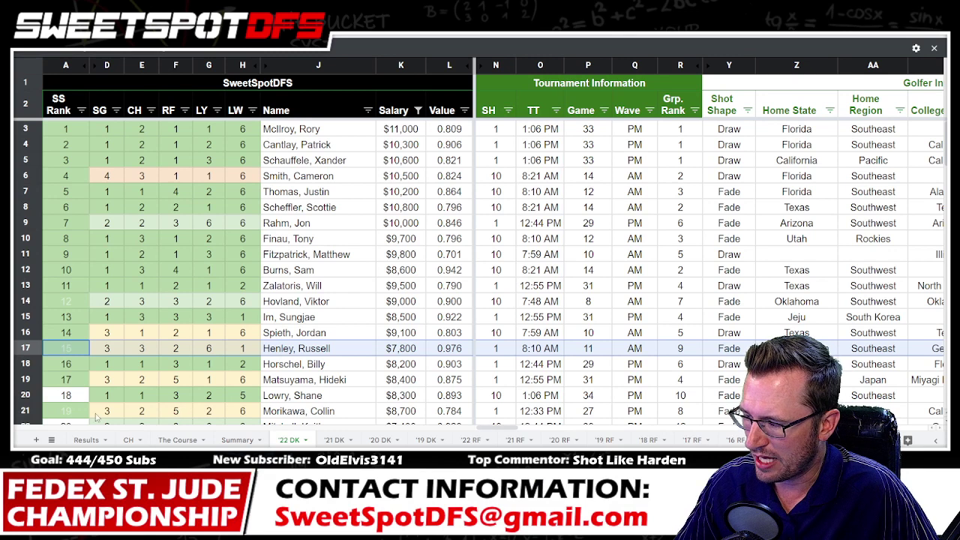
click(20, 411)
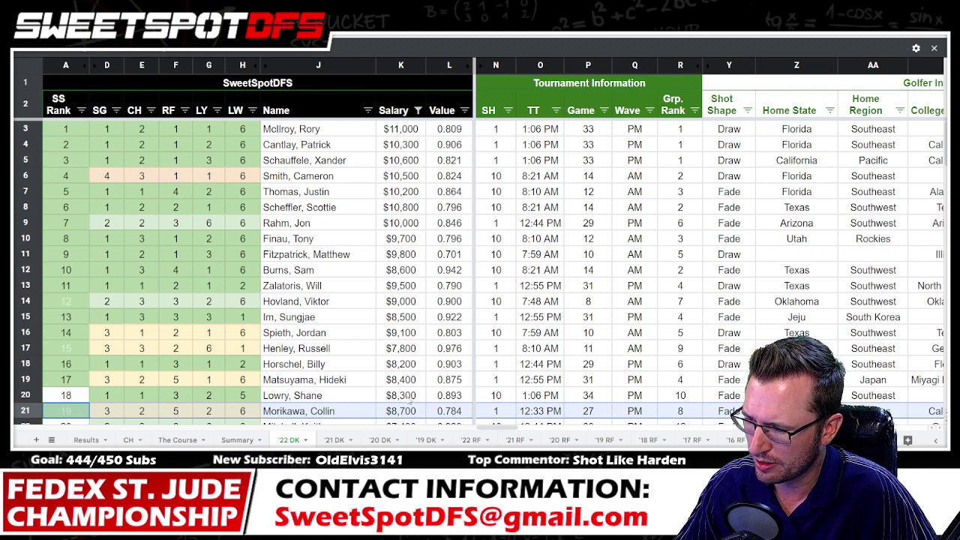
click(397, 322)
click(410, 271)
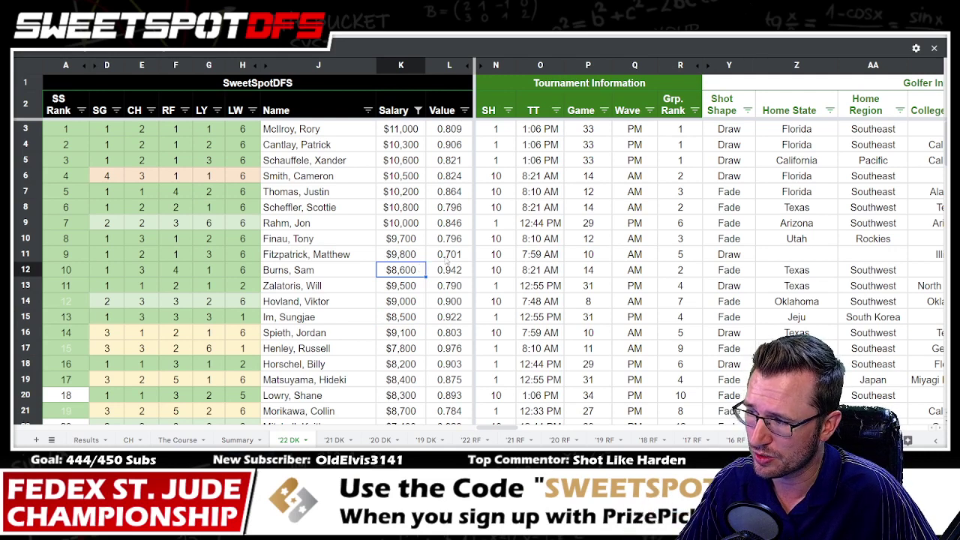
click(75, 144)
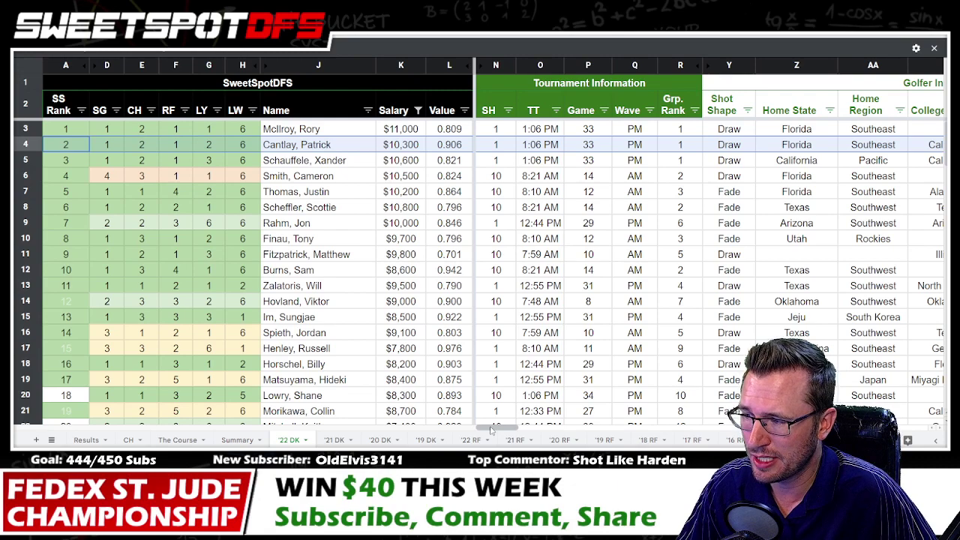
Examine the OWGR score in column DH, the SOF Rating total above column AG and the OWGR rankings in column AE.
drag(491, 429, 784, 427)
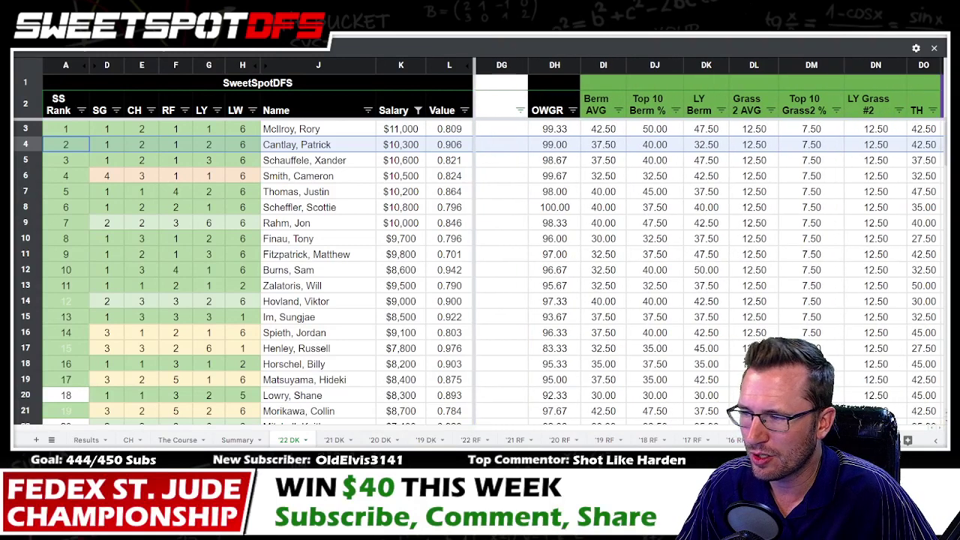
click(569, 66)
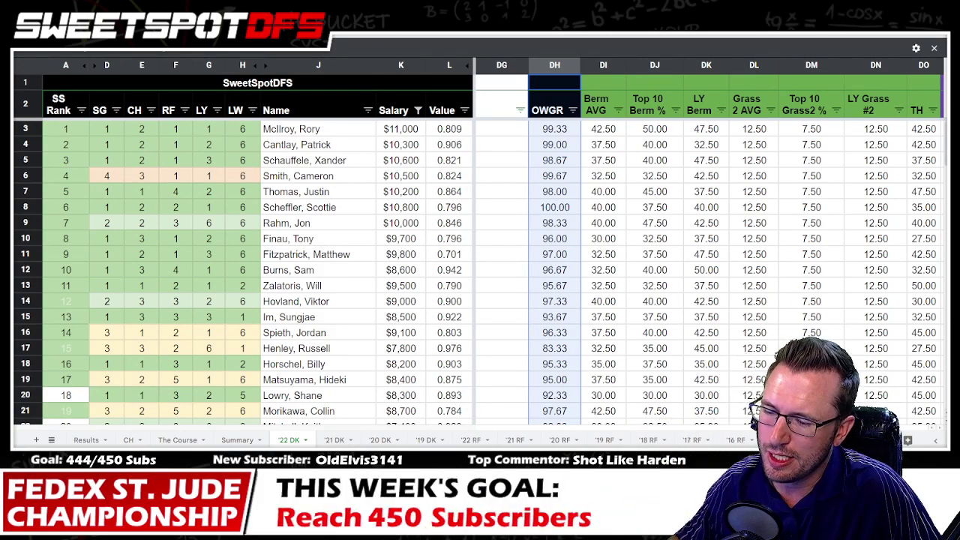
scroll(645, 194, left, 15)
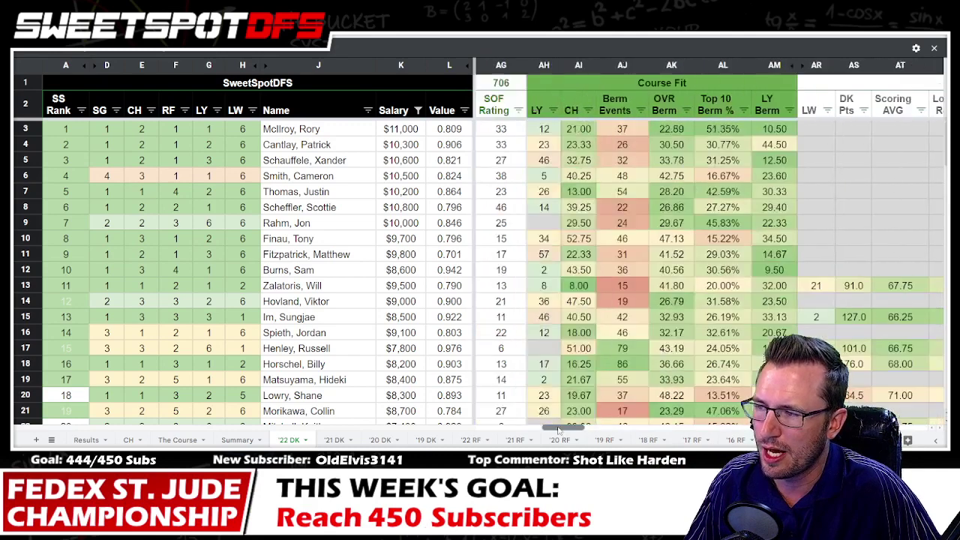
click(644, 85)
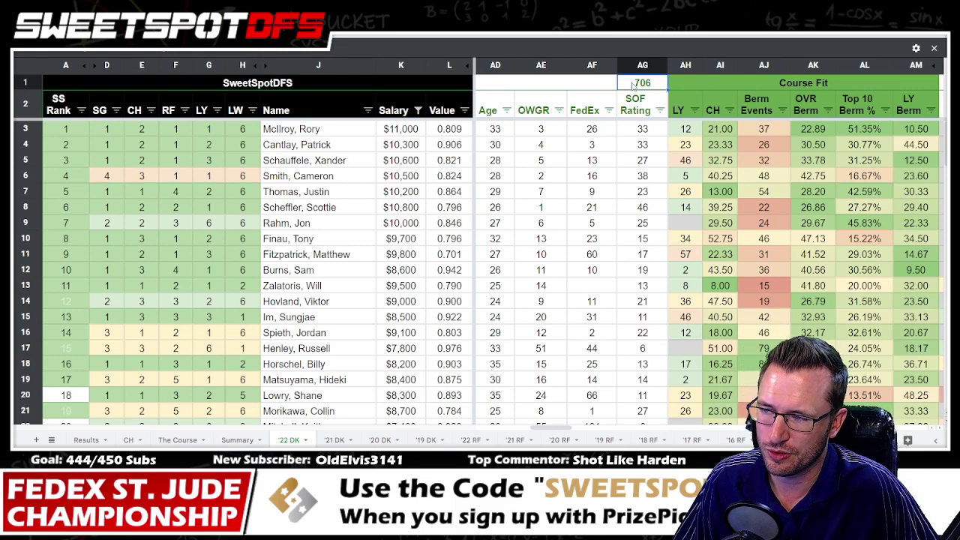
click(534, 66)
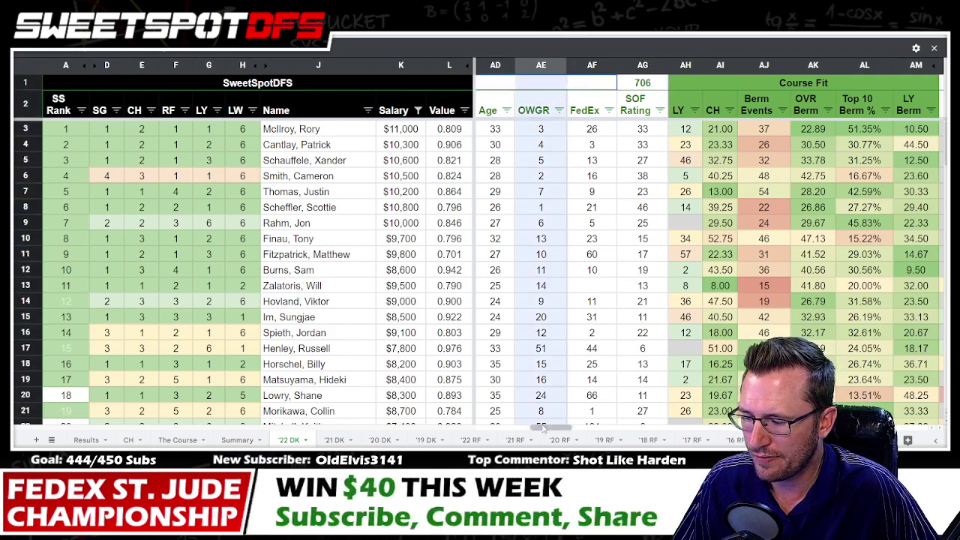
Examine the model's OWGR score column, its three Berm score columns and its three second-grass score columns by highlighting each group.
drag(552, 426, 877, 426)
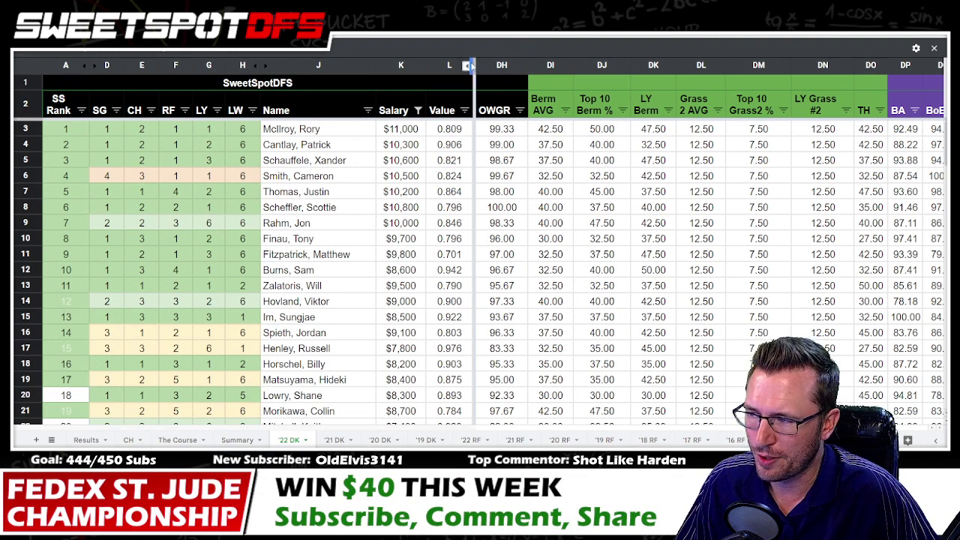
click(502, 65)
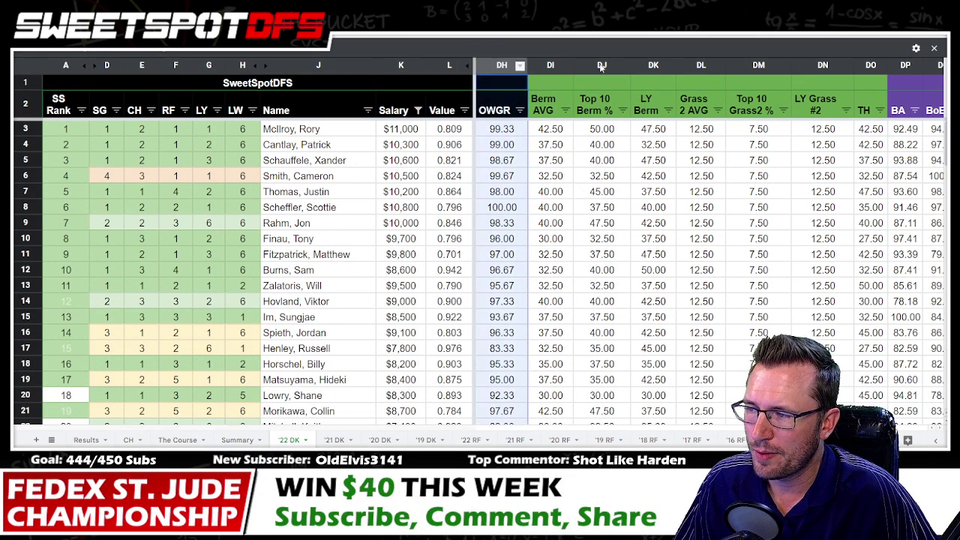
drag(547, 64, 637, 64)
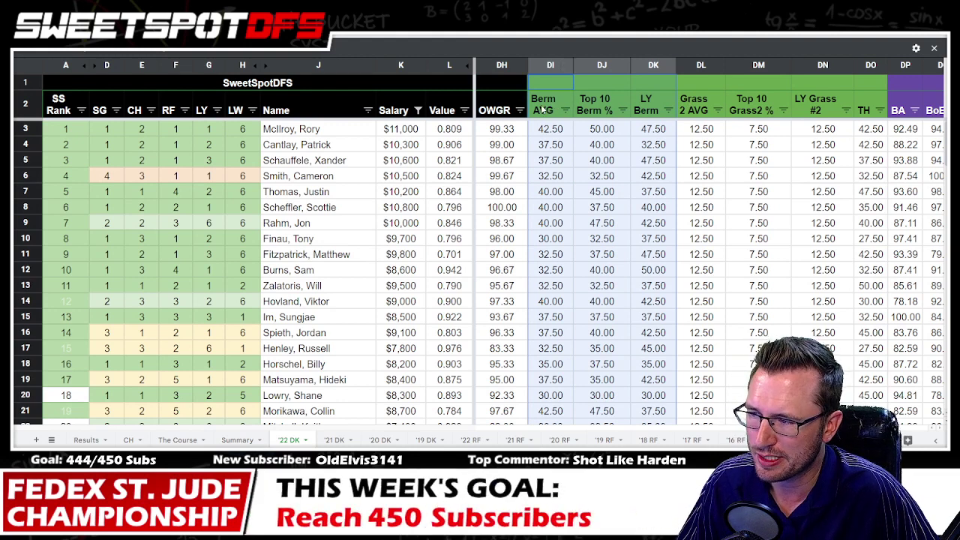
click(541, 61)
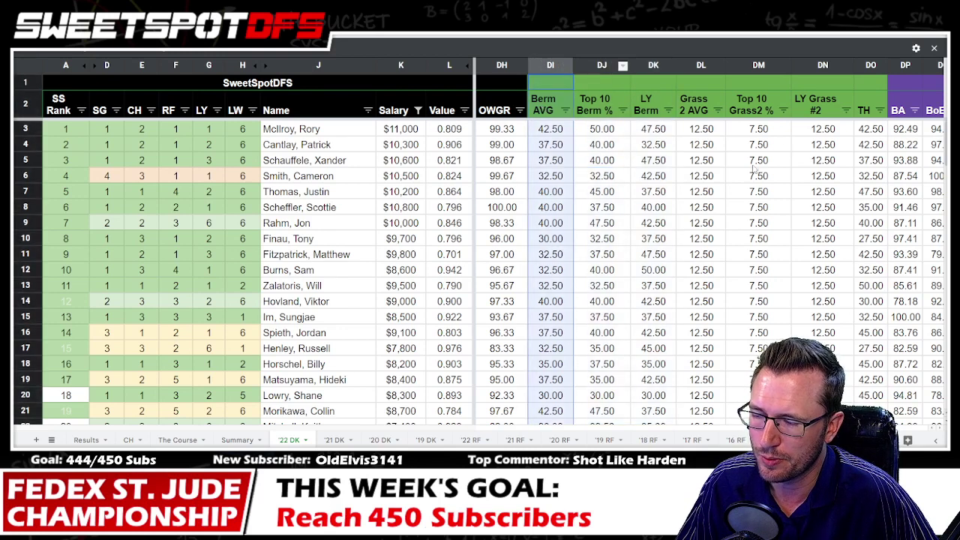
click(620, 66)
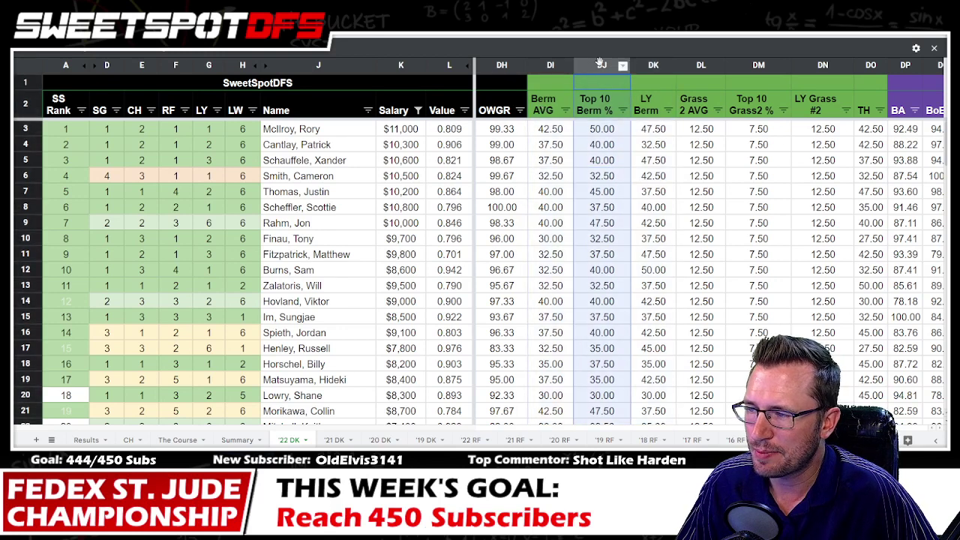
click(647, 65)
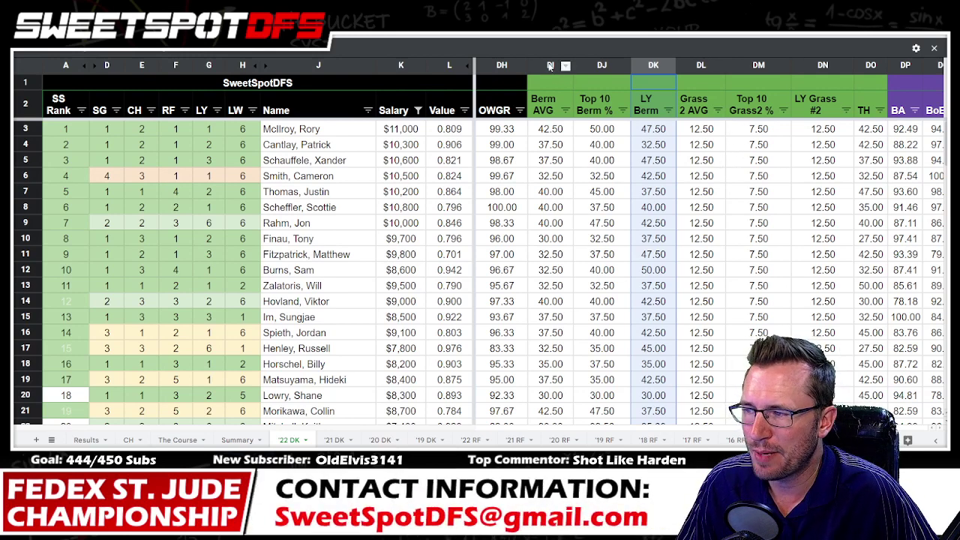
drag(550, 66, 653, 66)
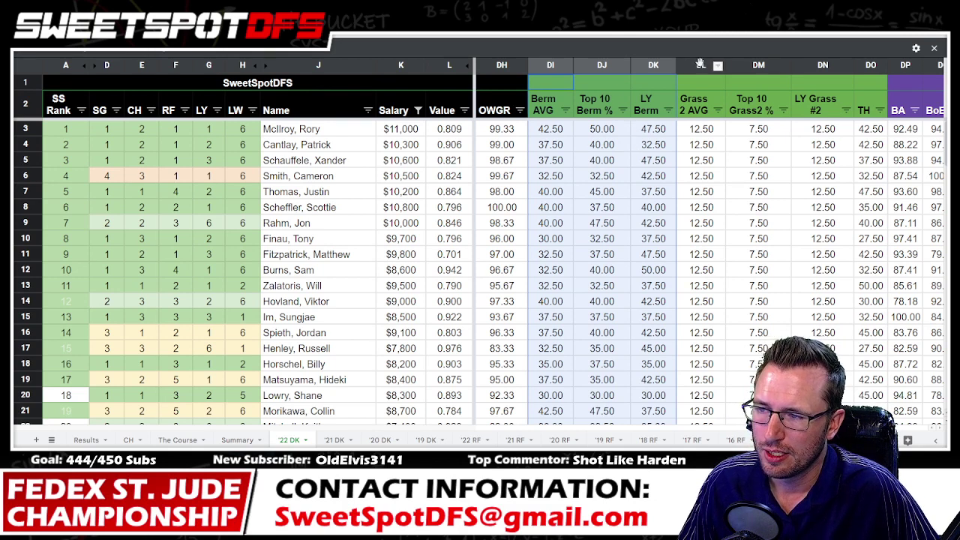
drag(698, 64, 780, 66)
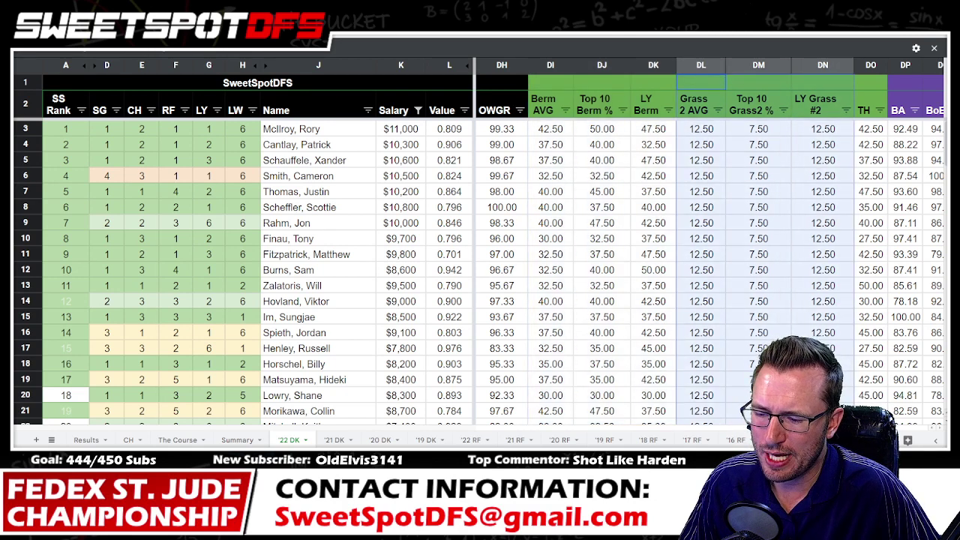
Highlight the TH column, the BA, BoB and DD columns, and the gray DK AVG, RF AVG and Scoring AVG columns for review.
scroll(712, 247, right, 2)
scroll(712, 248, right, 6)
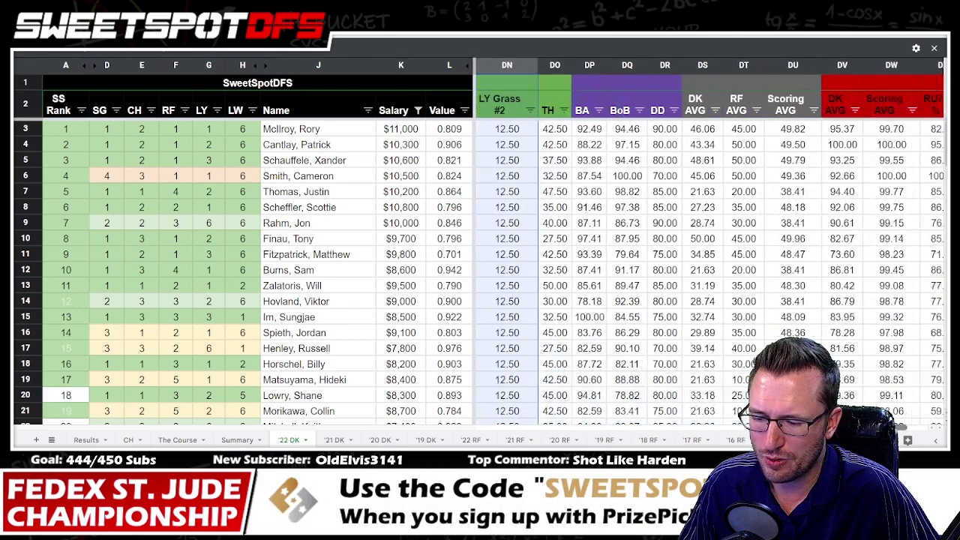
scroll(471, 75, left, 6)
scroll(472, 75, right, 5)
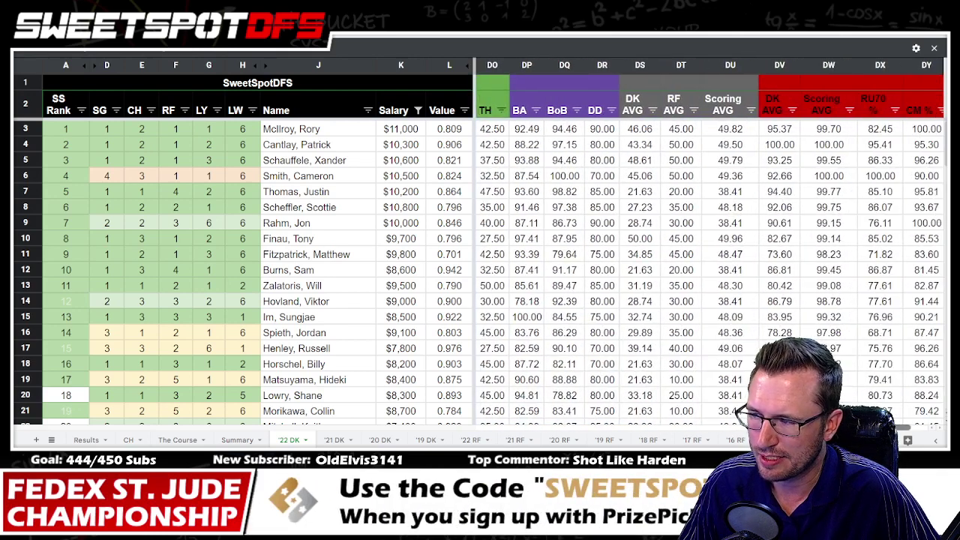
click(492, 66)
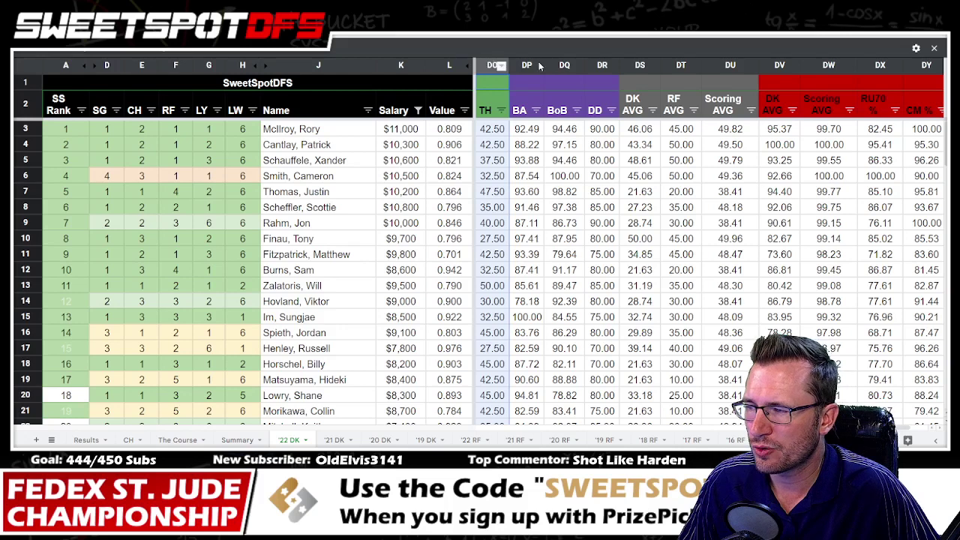
drag(525, 65, 601, 66)
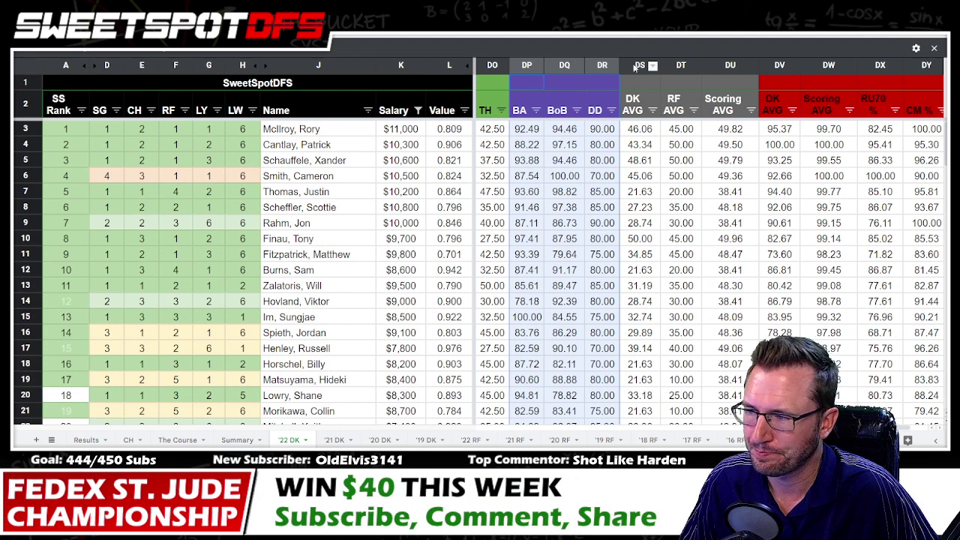
drag(639, 65, 726, 64)
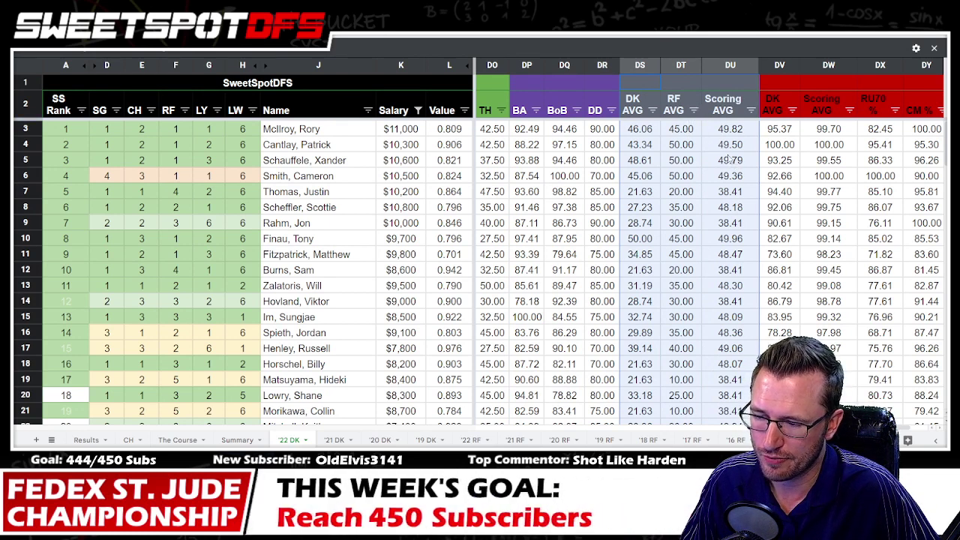
Highlight the red DK AVG, Scoring AVG, RU70 %, CM % and DKT10 columns, DV through DZ, for review.
scroll(708, 262, right, 3)
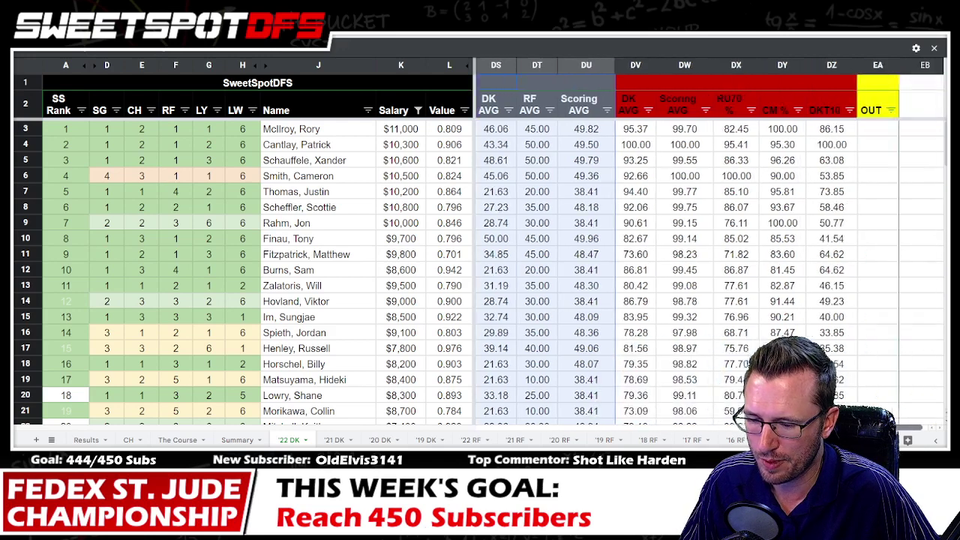
scroll(709, 263, right, 2)
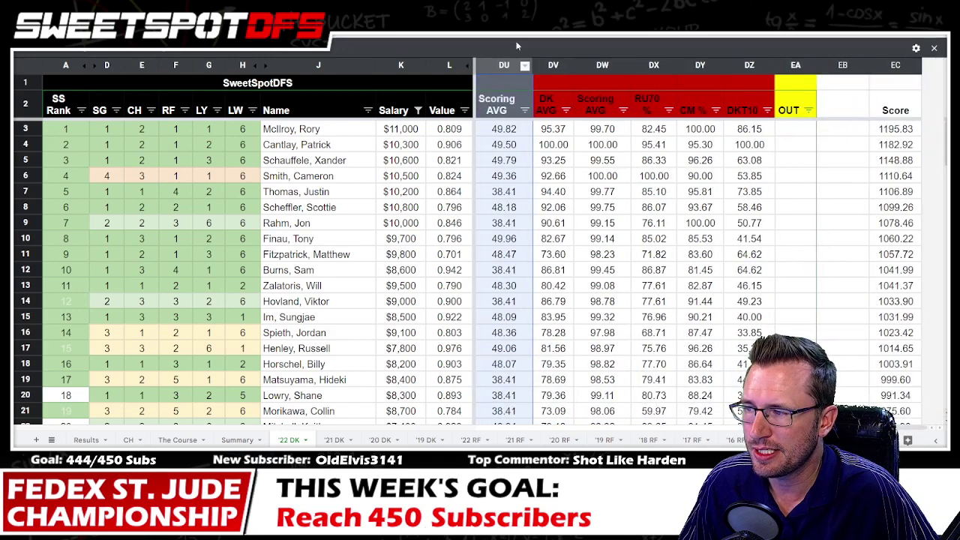
click(553, 65)
shift+click(602, 65)
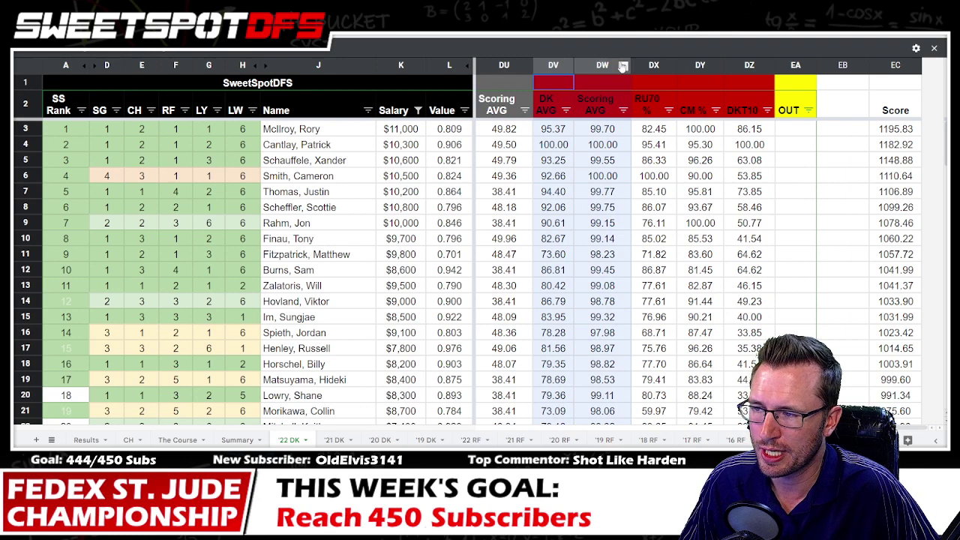
shift+click(653, 65)
shift+click(701, 66)
shift+click(749, 66)
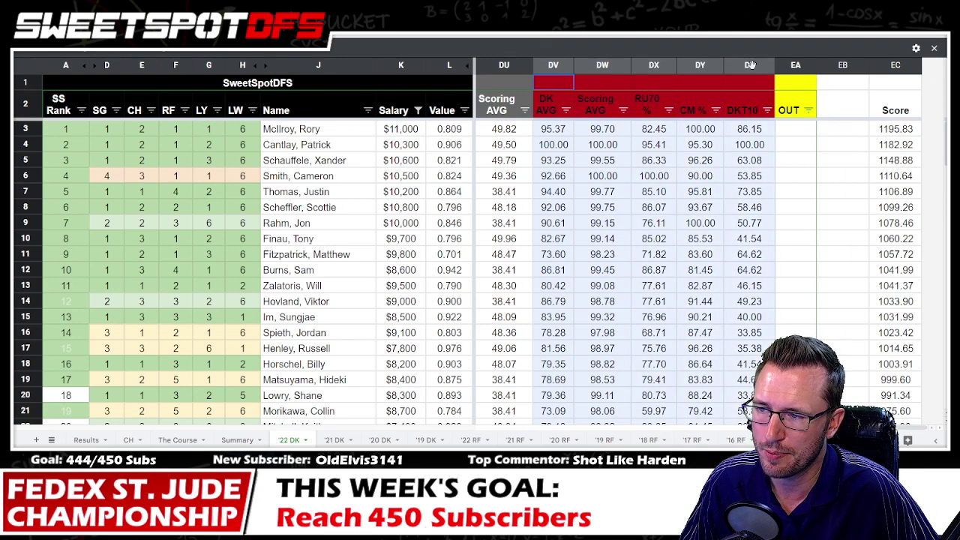
Highlight the yellow OUT column and check it down to the last ranked golfer, returning to the top of the list.
click(799, 65)
scroll(750, 217, down, 5)
scroll(748, 219, down, 14)
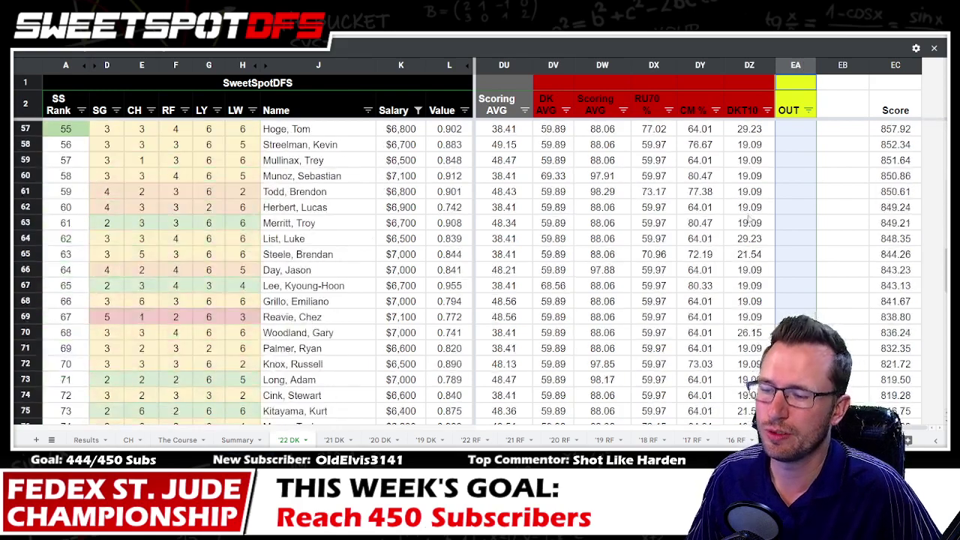
scroll(748, 223, down, 2)
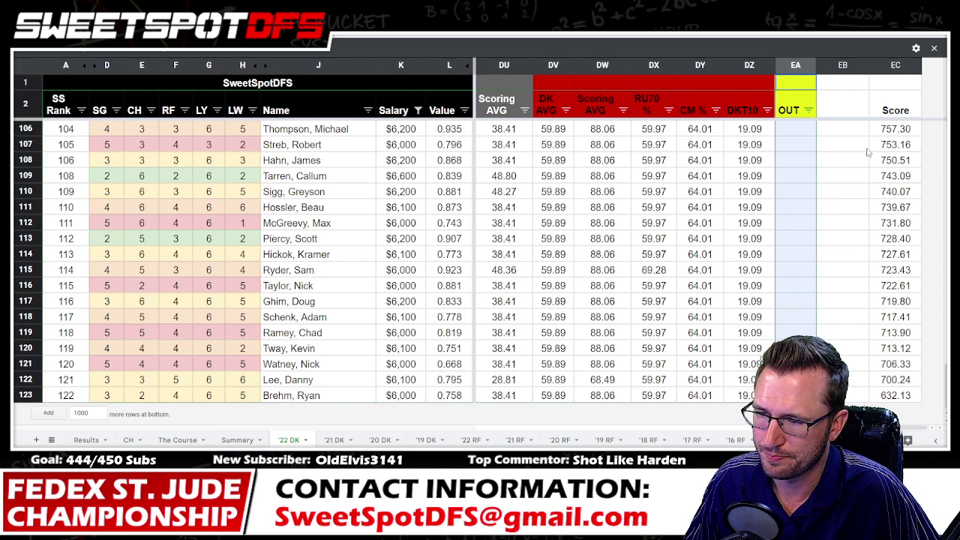
click(792, 178)
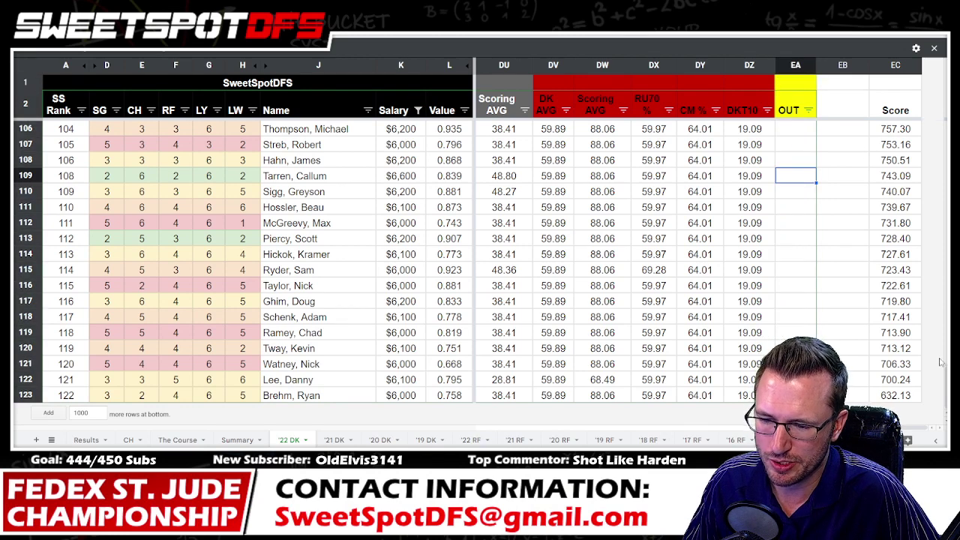
drag(945, 391, 945, 142)
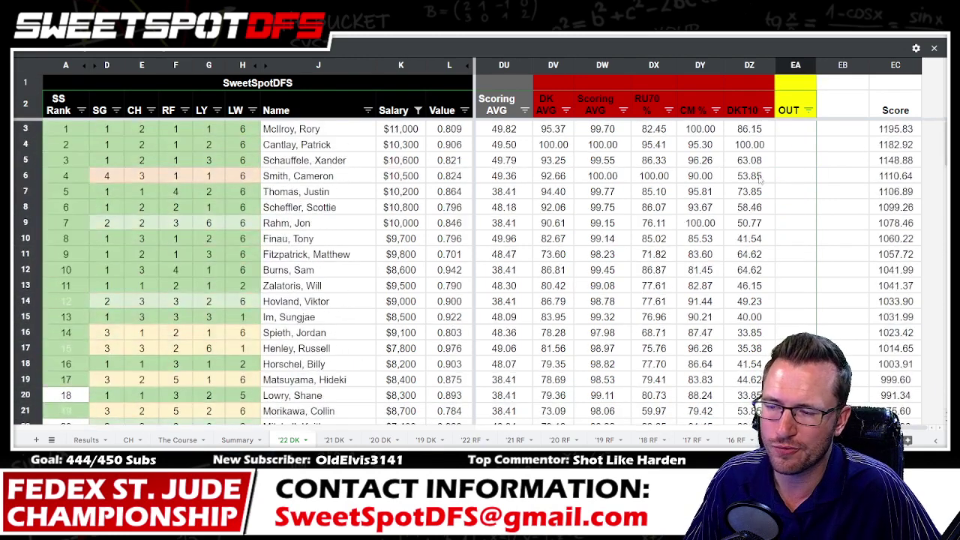
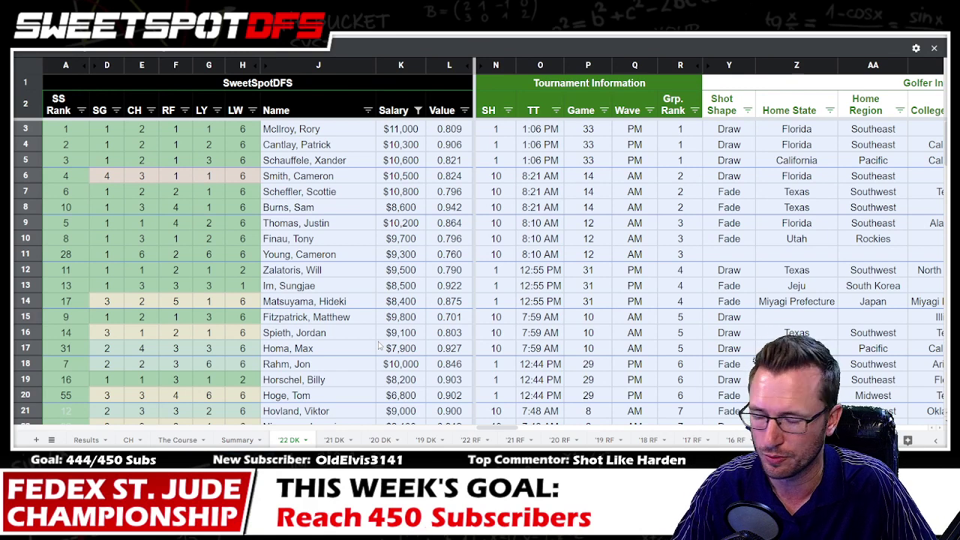
Single out the golfers of groups 1 and 2 within the fully selected sheet: McIlroy, Cantlay, Schauffele, Smith, Scheffler and Burns.
click(337, 134)
key(Home)
key(Down)
key(Down)
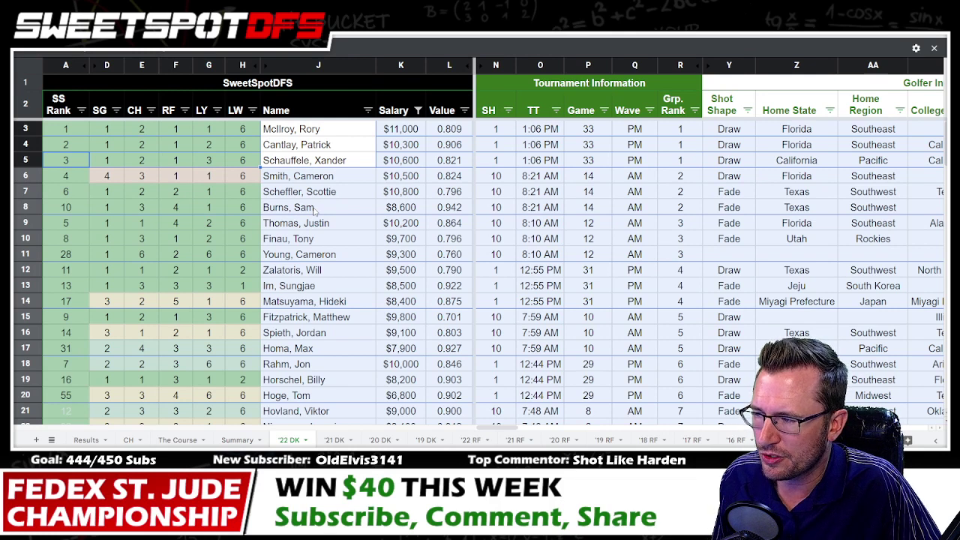
key(Down)
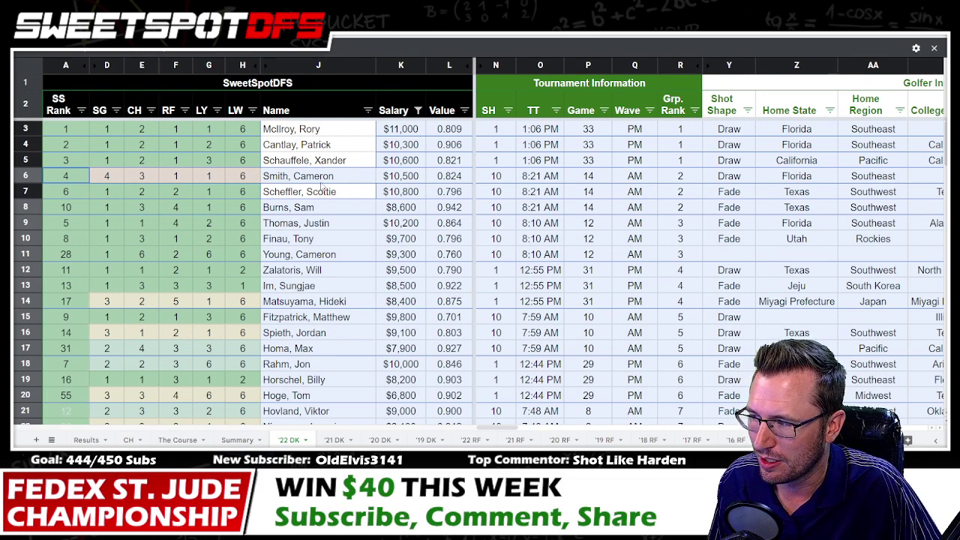
click(323, 176)
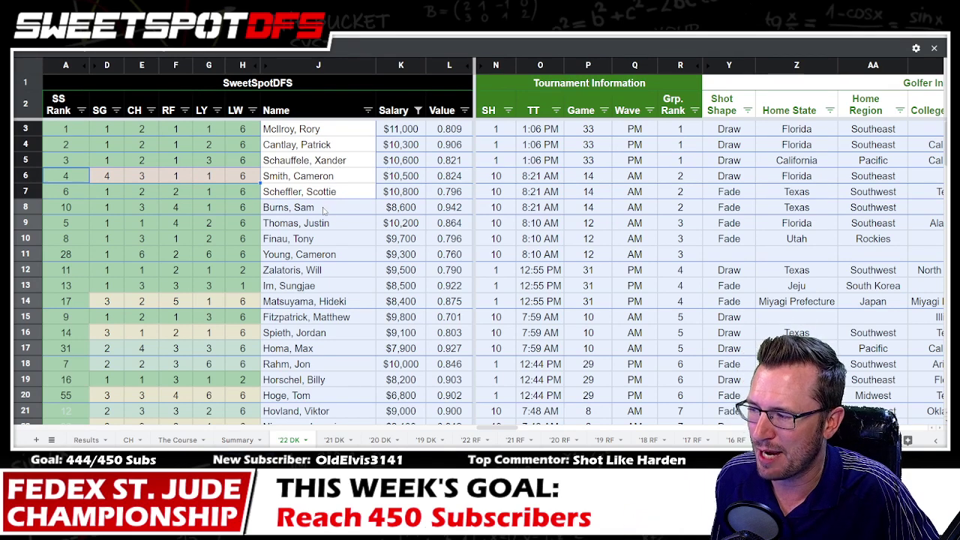
key(Down)
key(Down)
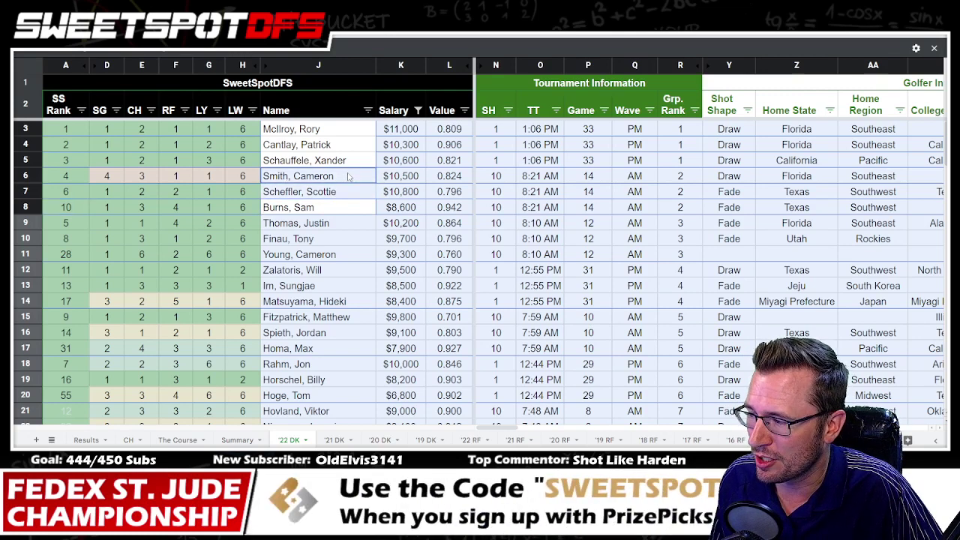
Put the group 1 and 2 names back into the selection, keeping only Burns singled out.
click(339, 159)
click(338, 145)
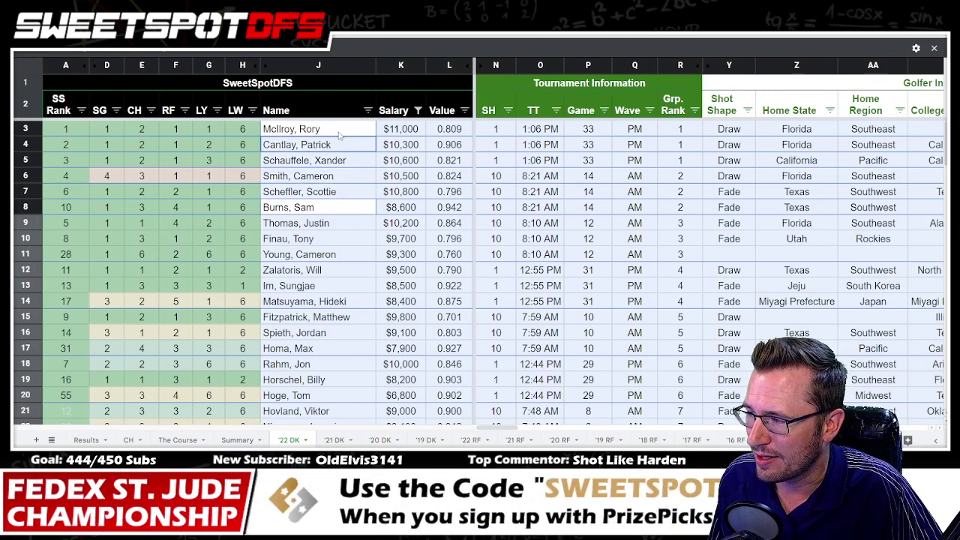
click(339, 133)
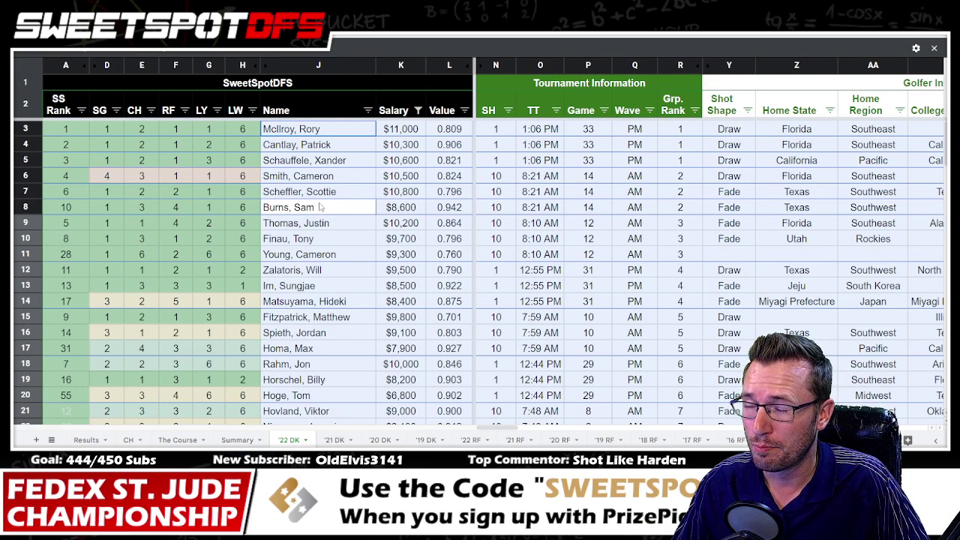
Single out the group 3 golfers Thomas, Finau and Young for comparison, and return all three to the selection.
click(327, 224)
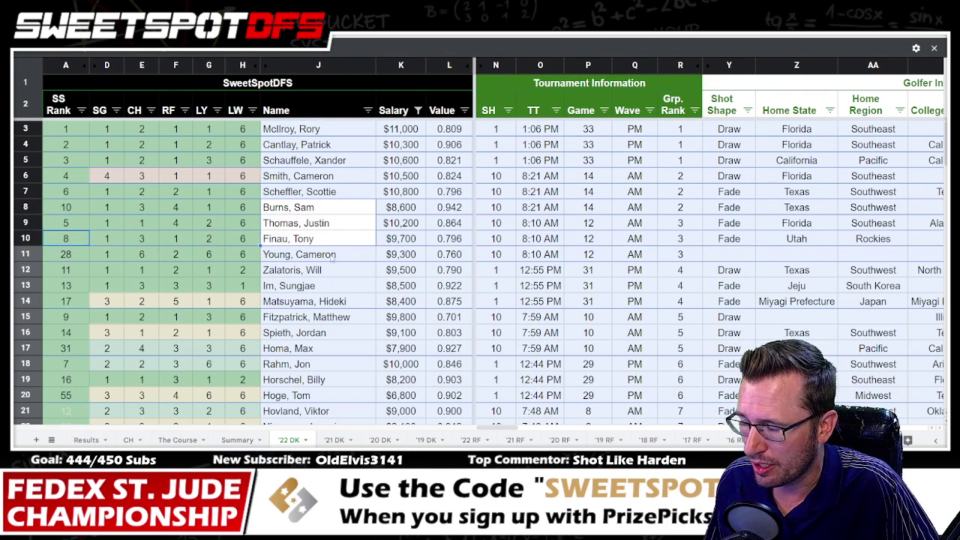
click(335, 255)
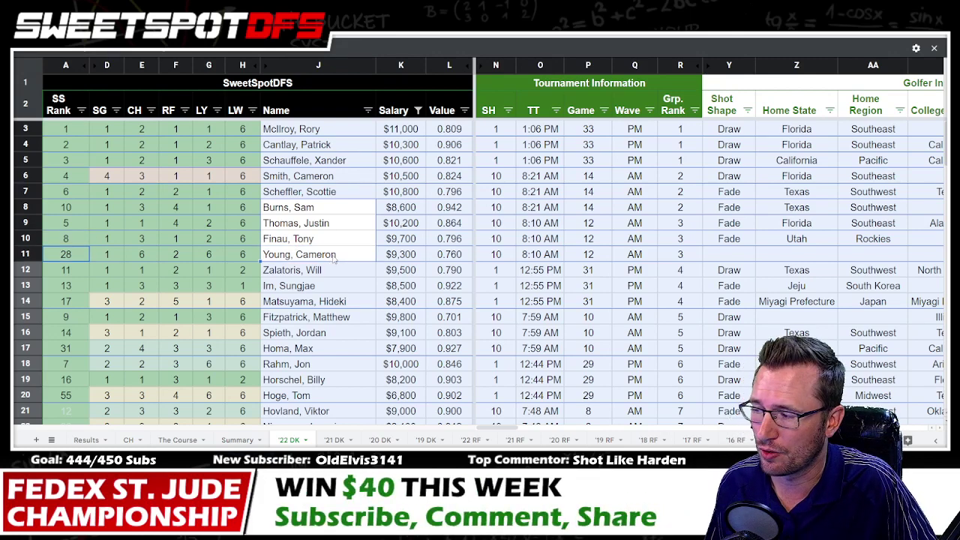
click(311, 255)
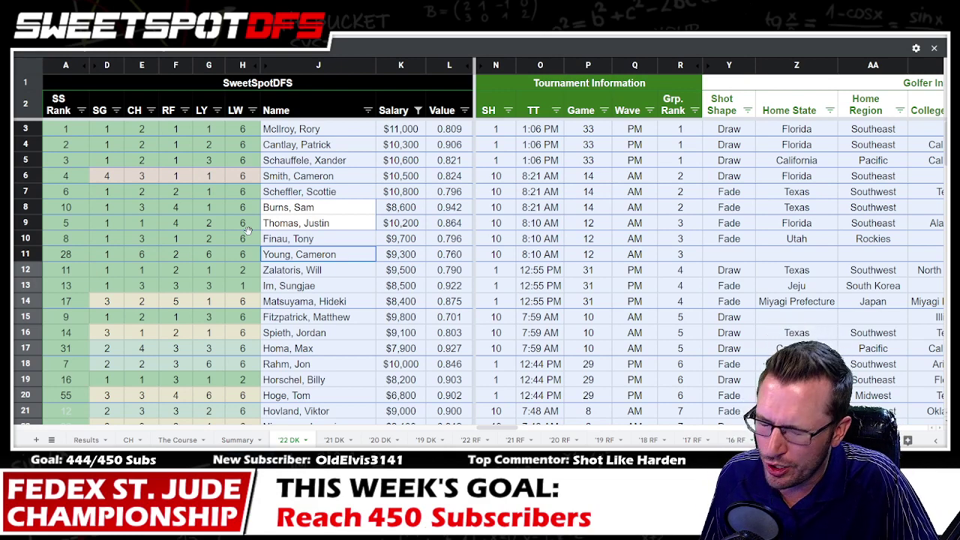
click(332, 225)
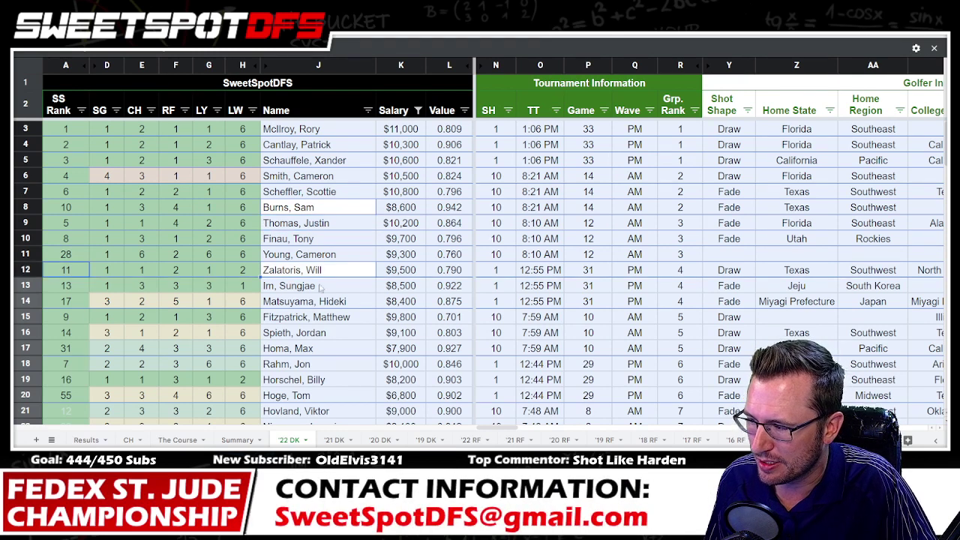
Single out the group 4 golfers Zalatoris, Im and Matsuyama for comparison, and return all three to the selection.
key(Down)
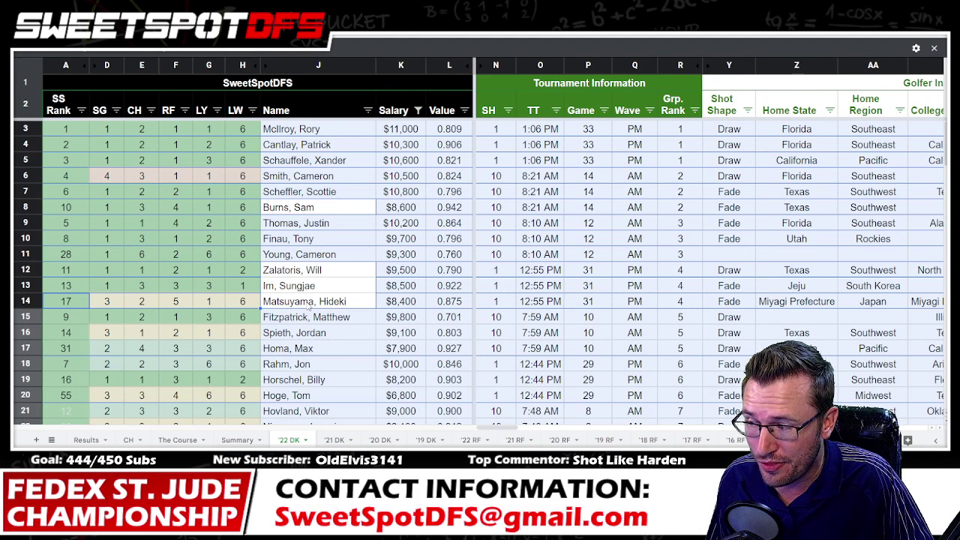
click(308, 304)
key(Up)
key(Up)
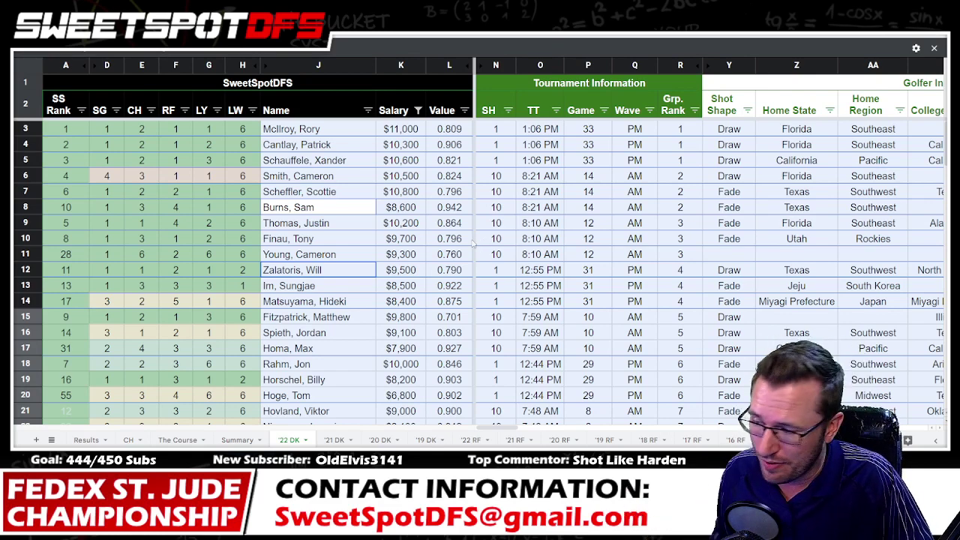
Single out the group 5 golfers Fitzpatrick, Spieth and Homa for comparison, and return them to the selection.
click(352, 316)
click(359, 332)
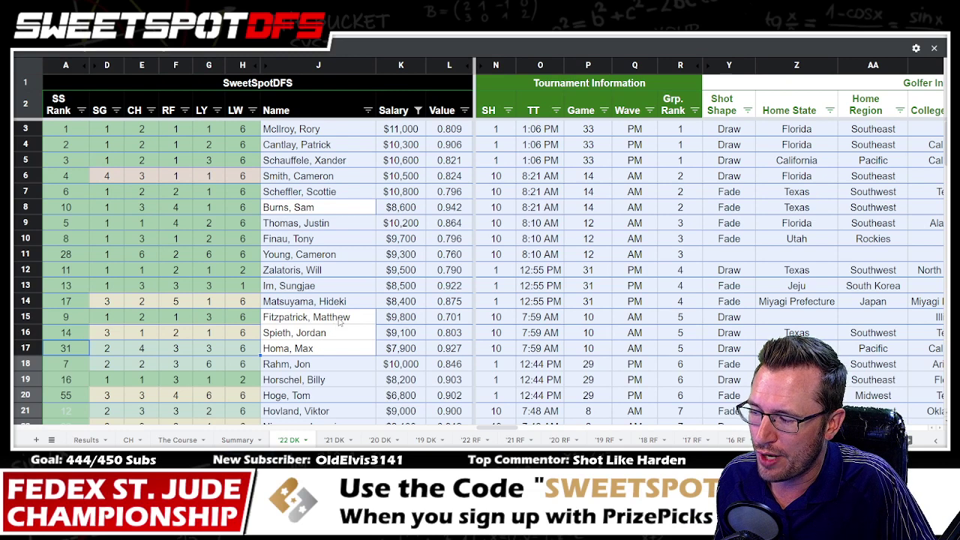
click(343, 348)
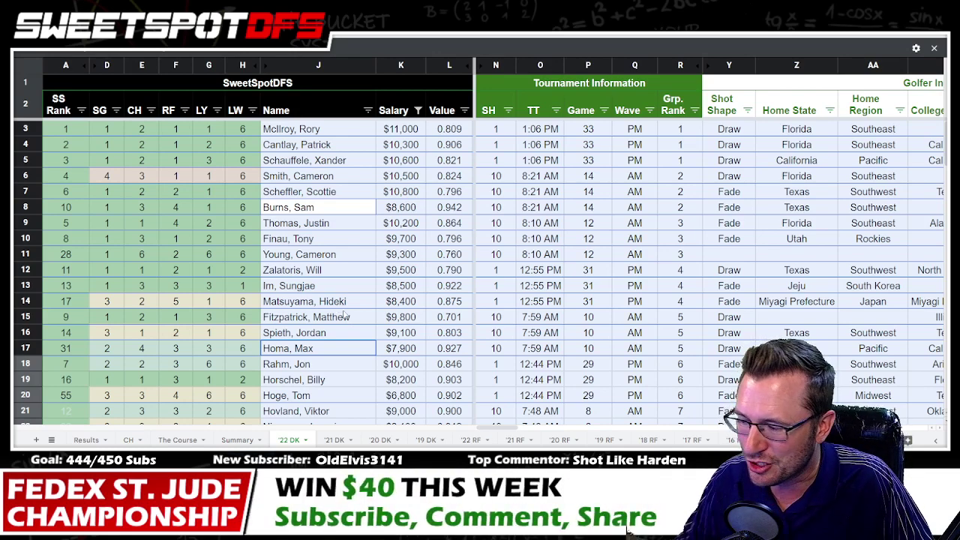
Single out the group 6 golfers Rahm, Horschel and Hoge, and reduce the sheet selection to Burns's name alone.
click(345, 368)
click(346, 381)
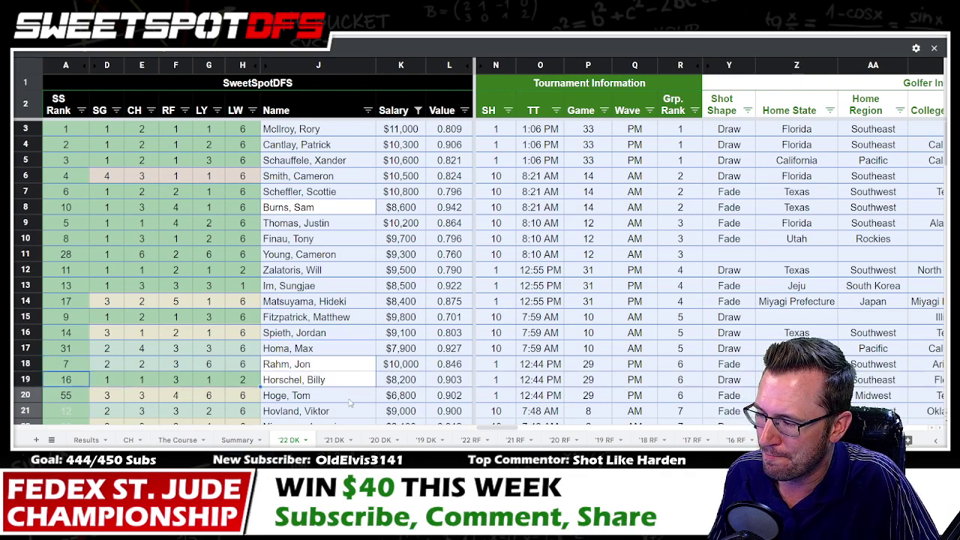
click(349, 398)
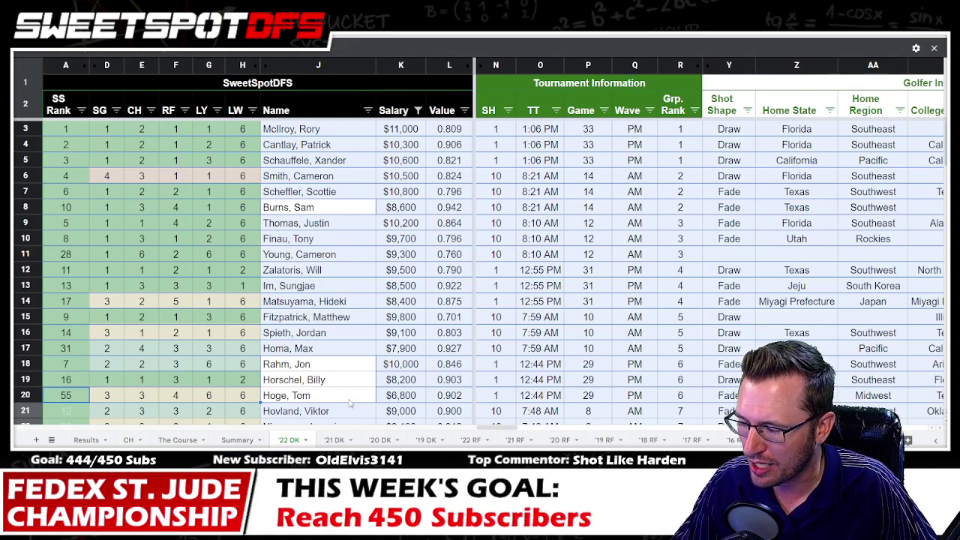
click(334, 366)
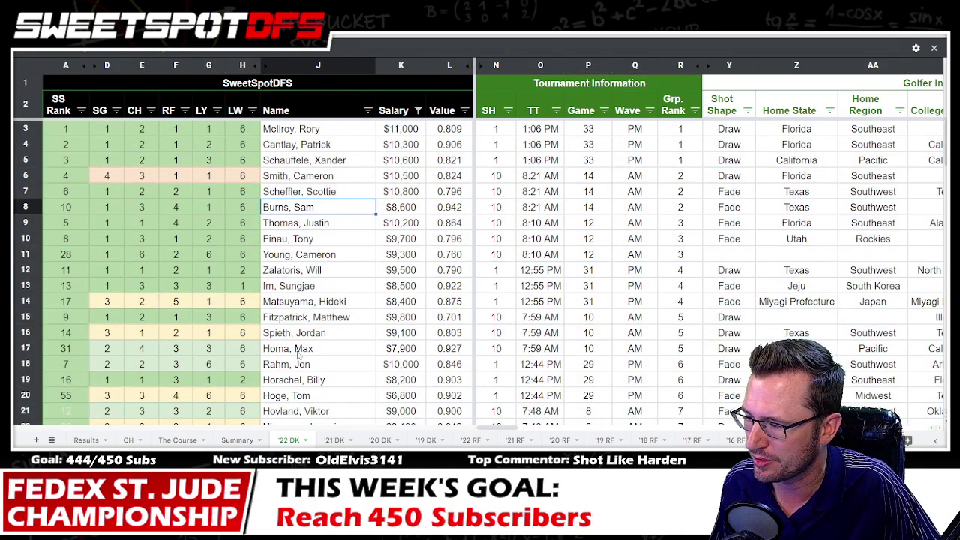
Add Rahm, Finau, Young, Zalatoris, Im, Matsuyama and Fitzpatrick to the highlighted name of Burns.
ctrl+click(299, 367)
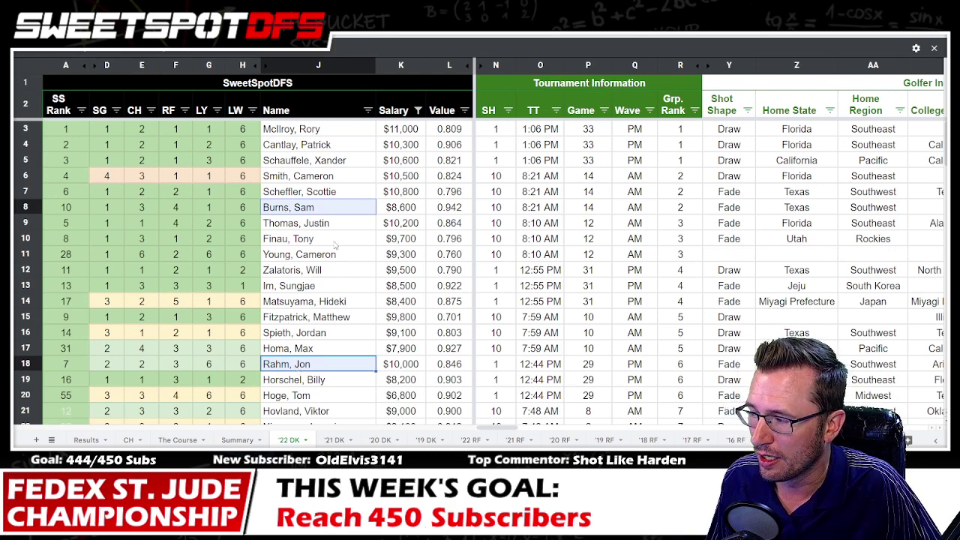
ctrl+click(314, 241)
ctrl+click(329, 256)
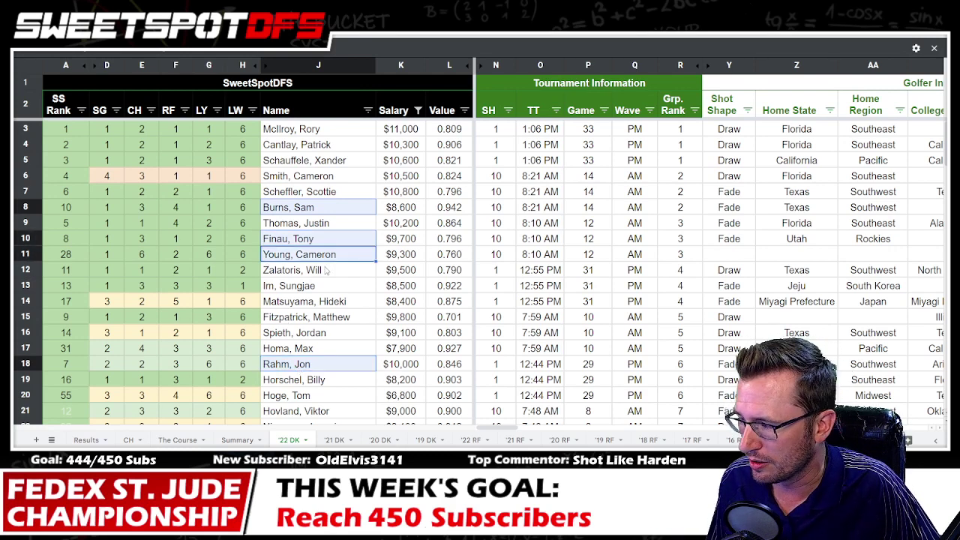
ctrl+click(324, 272)
ctrl+click(295, 287)
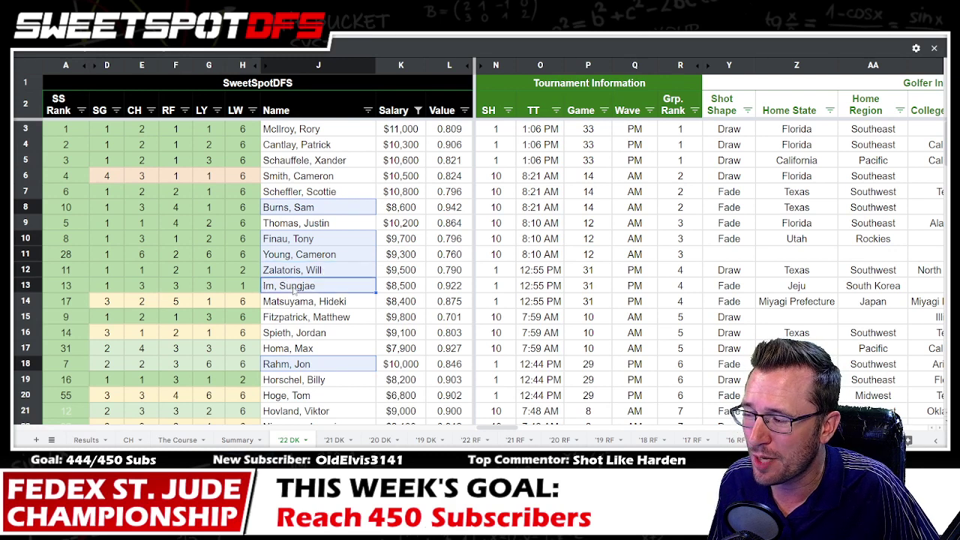
ctrl+click(296, 305)
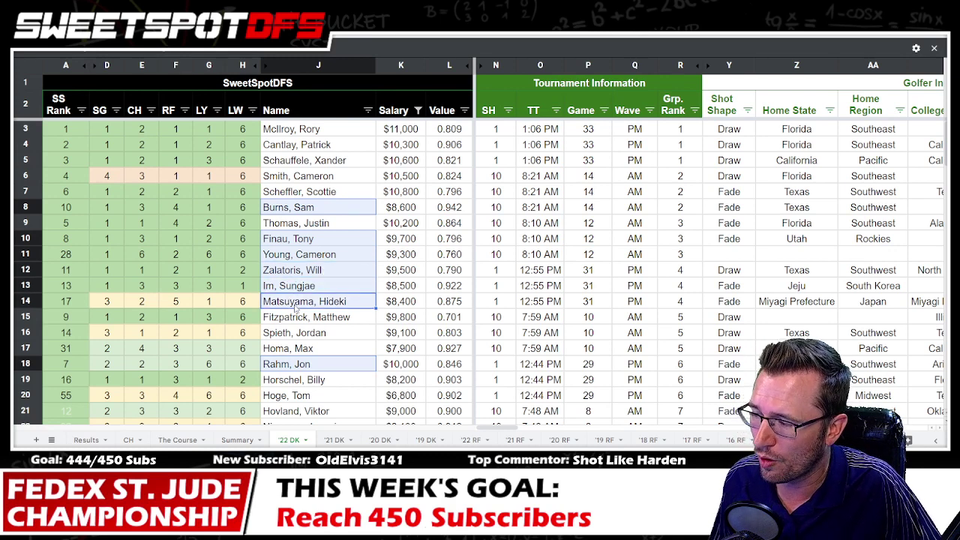
ctrl+click(317, 318)
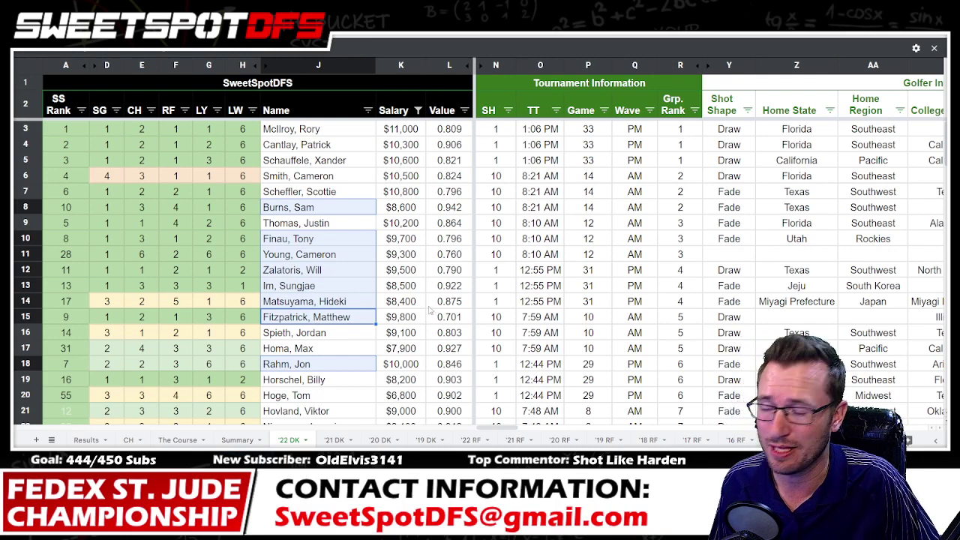
Narrow the highlighted names to Rahm, Fitzpatrick and Burns.
click(325, 367)
ctrl+click(338, 319)
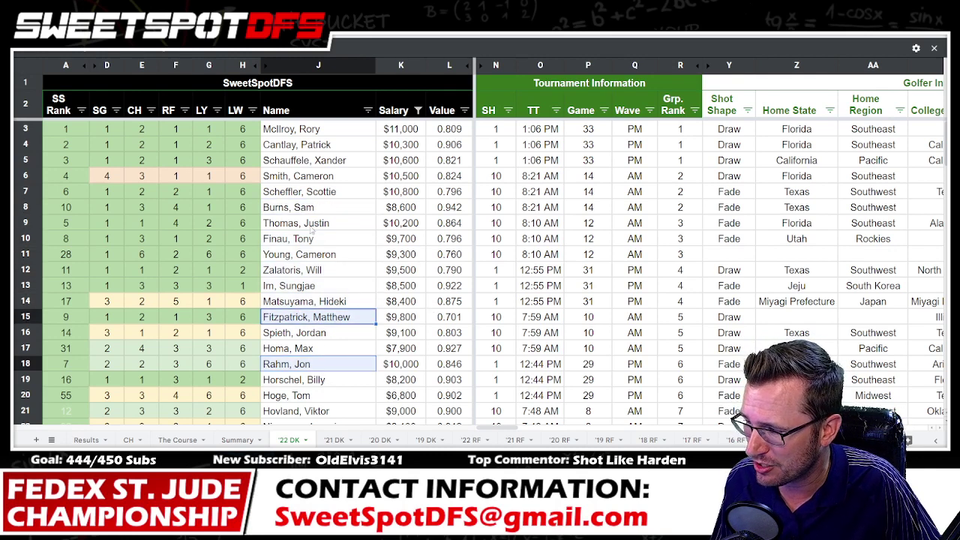
ctrl+click(315, 207)
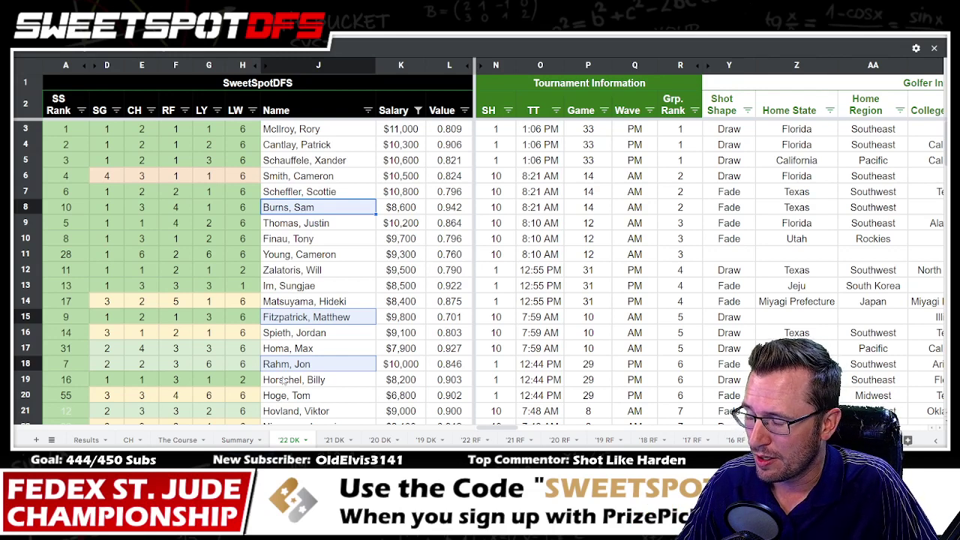
Highlight the group 6 rows of Rahm, Horschel and Hoge, and focus on Horschel's name.
drag(26, 364, 25, 395)
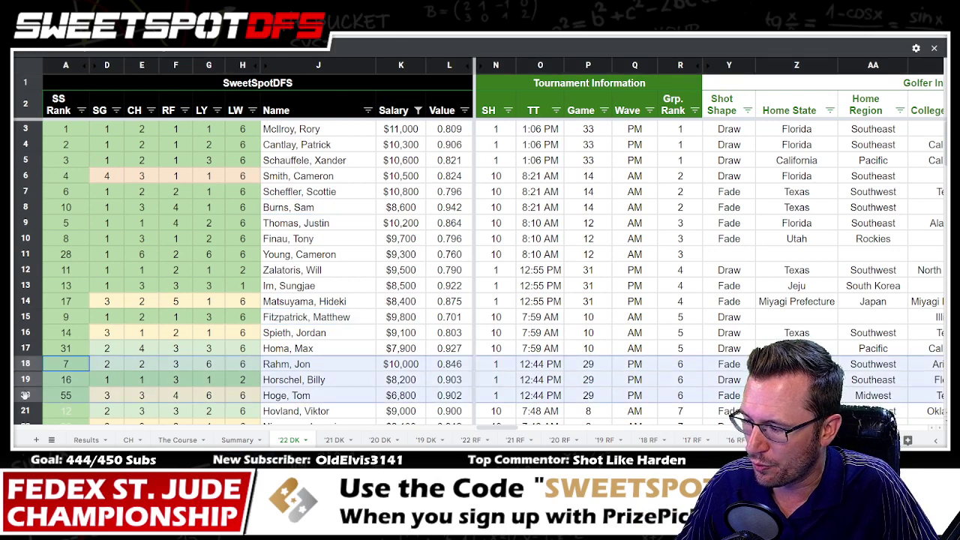
click(287, 384)
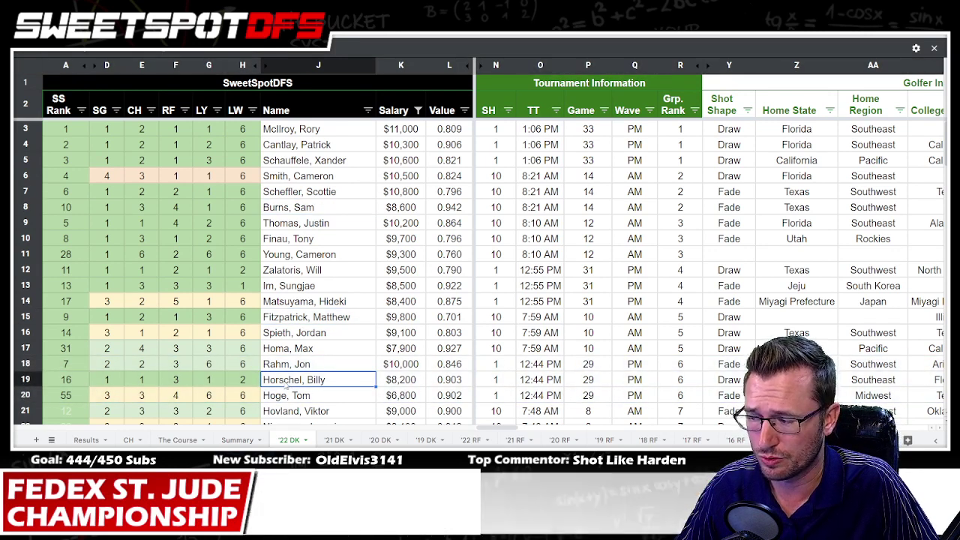
Single out the names of Hoge, Rahm and McIlroy one after another in the golfer list.
click(317, 401)
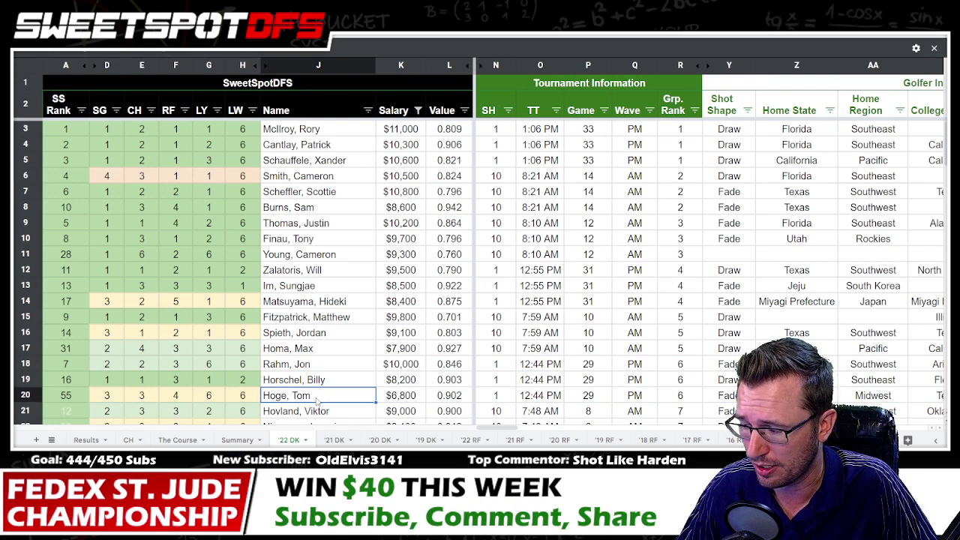
click(323, 368)
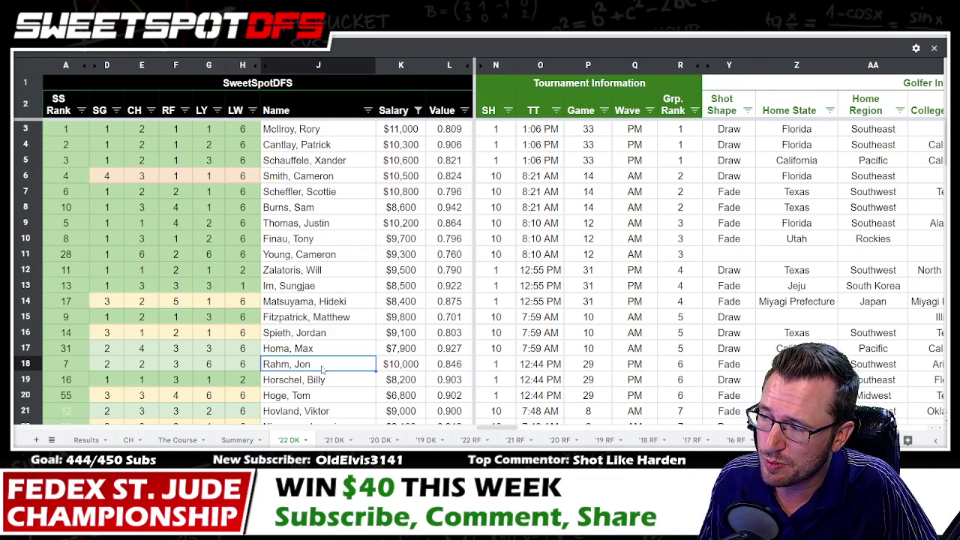
click(320, 130)
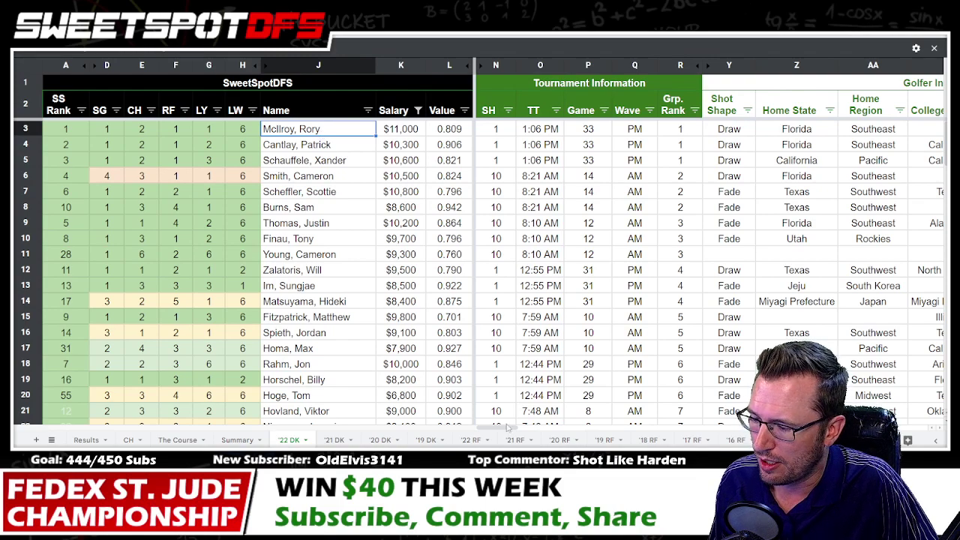
Single out the season-long CM% column, and highlight the rows of Rahm and McIlroy to compare their baseline stats.
drag(499, 427, 706, 425)
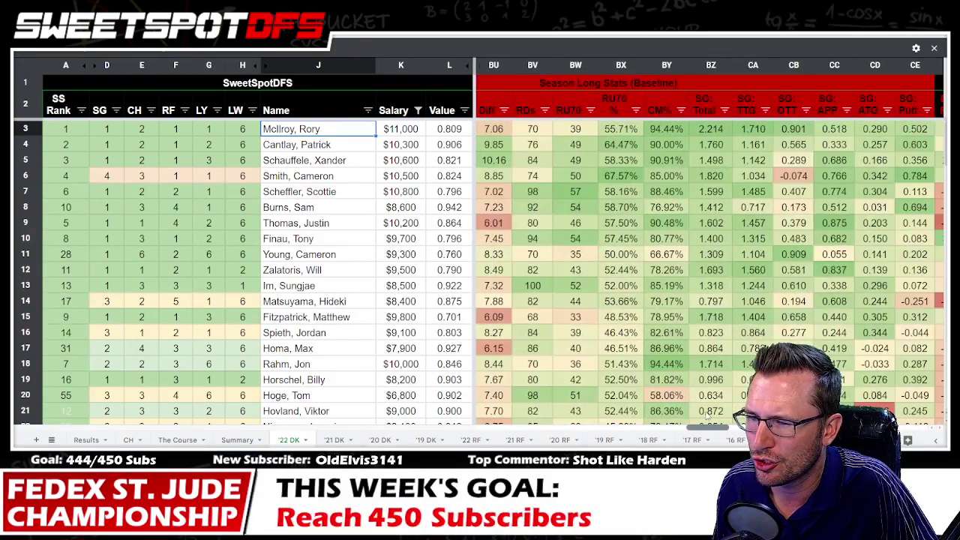
scroll(574, 147, right, 4)
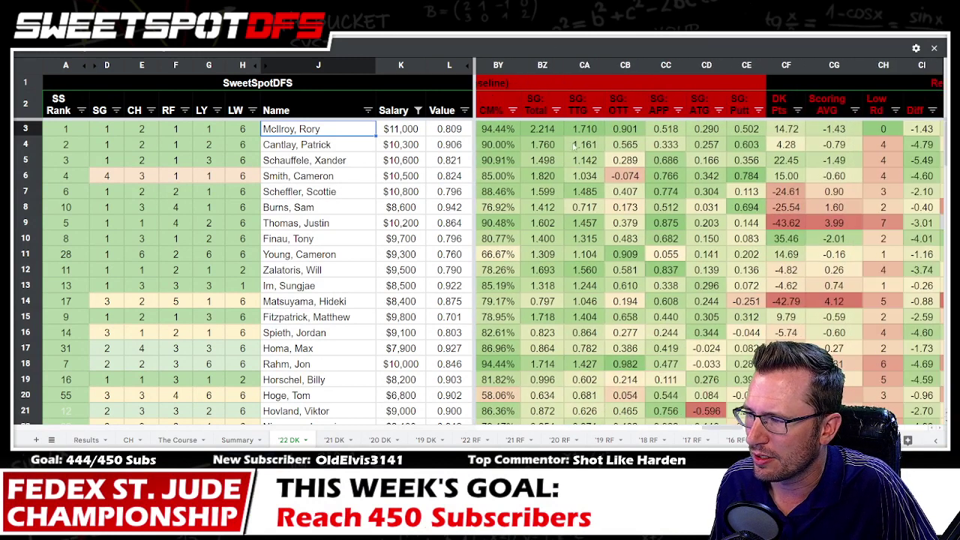
click(498, 66)
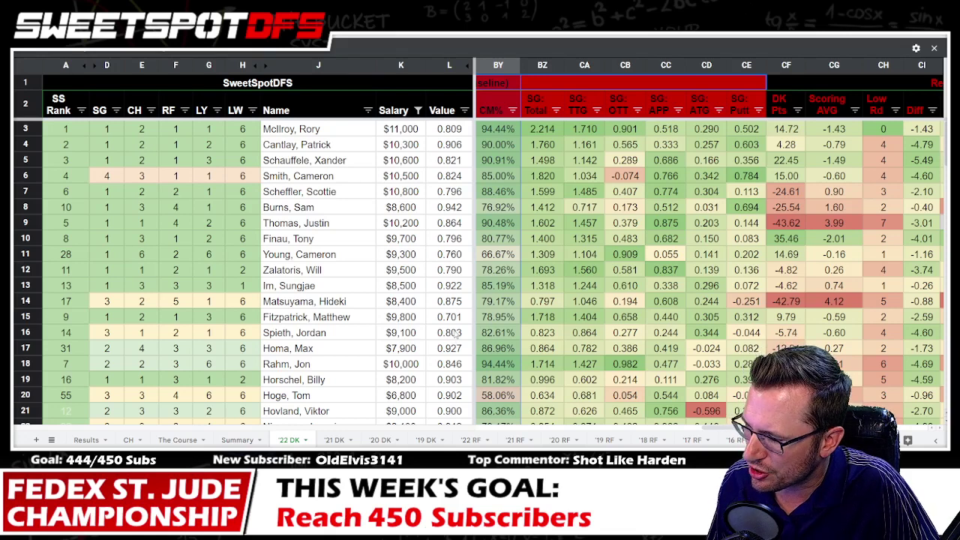
click(20, 363)
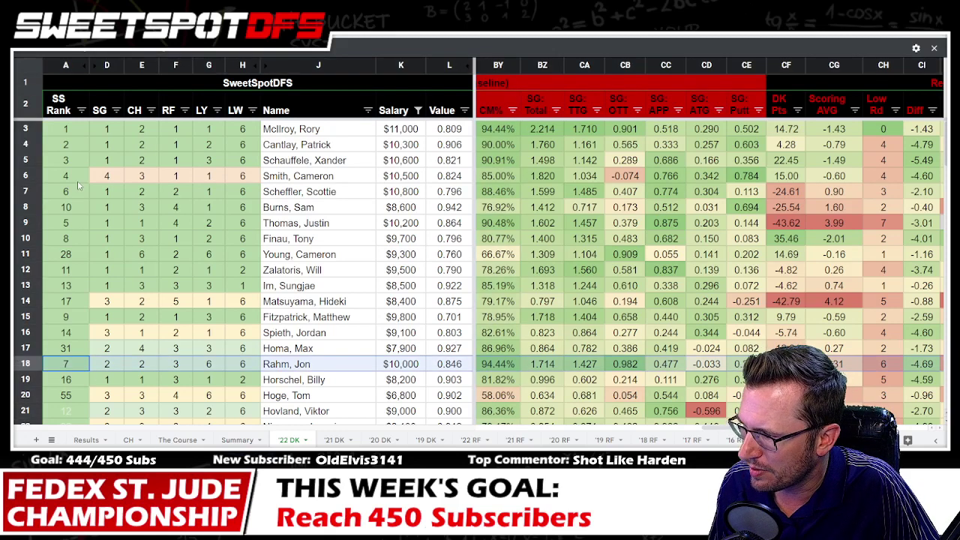
ctrl+click(26, 129)
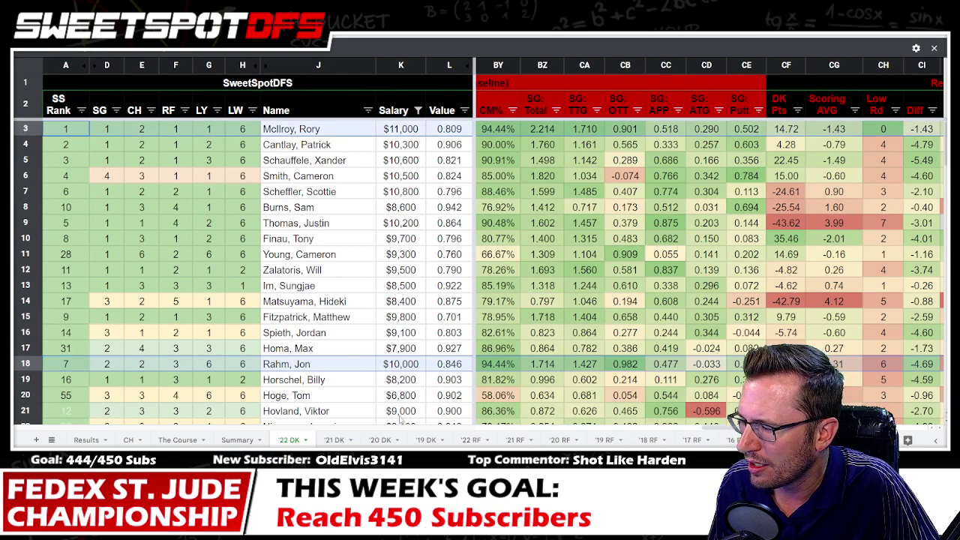
Compare Rahm's DK AVG score with those of McIlroy, Cantlay and Schauffele in the weighted scoring columns.
scroll(710, 270, right, 10)
scroll(918, 426, right, 10)
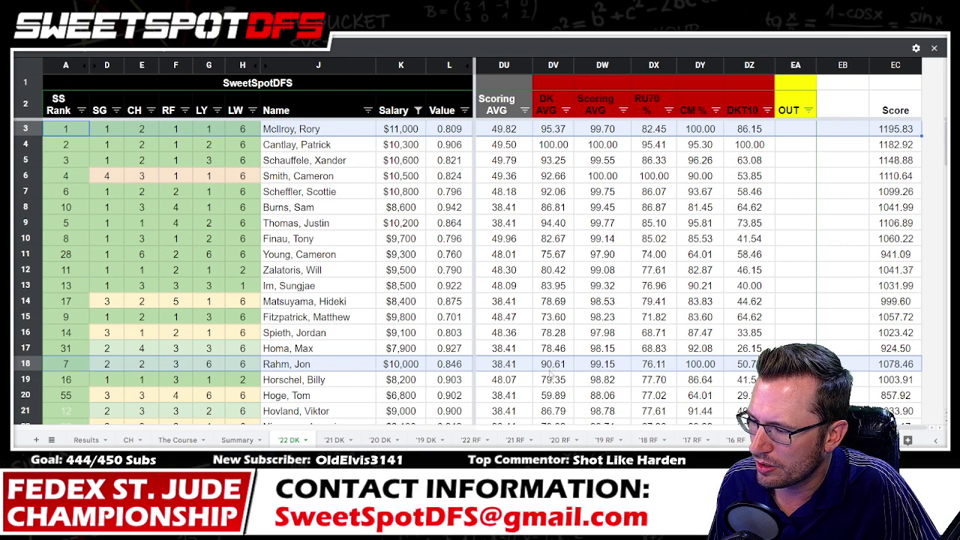
click(550, 366)
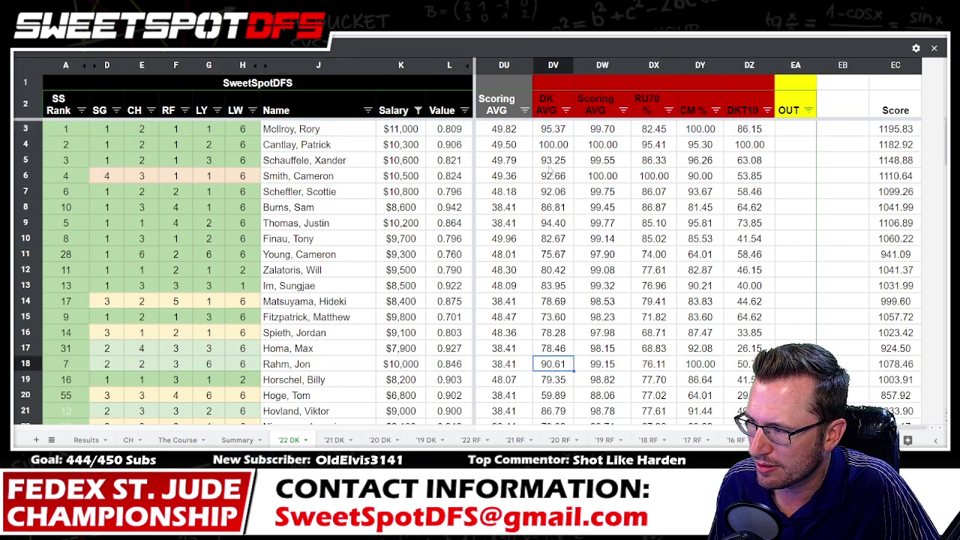
drag(551, 161, 551, 132)
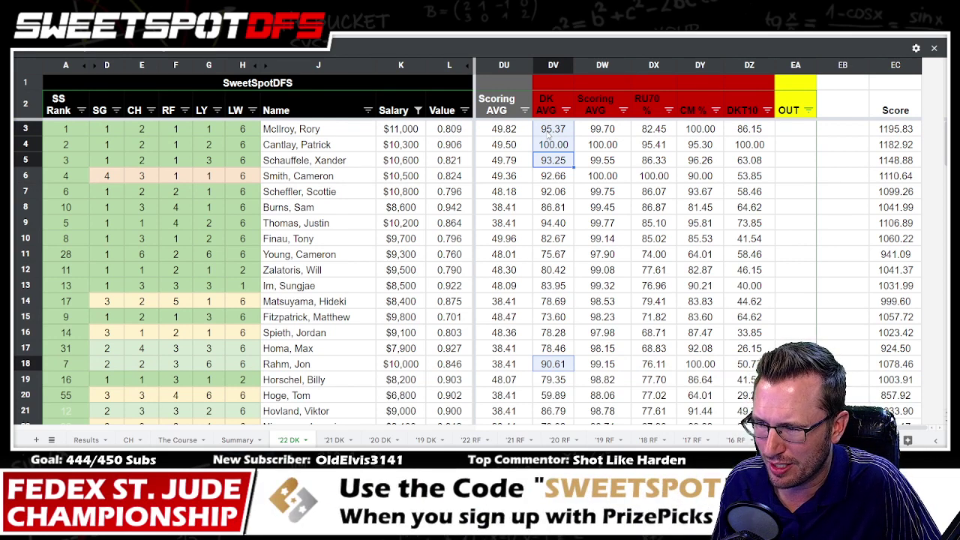
Compare Rahm's RU70 % score with those of the top four golfers, and check Schauffele's CM % score.
click(647, 67)
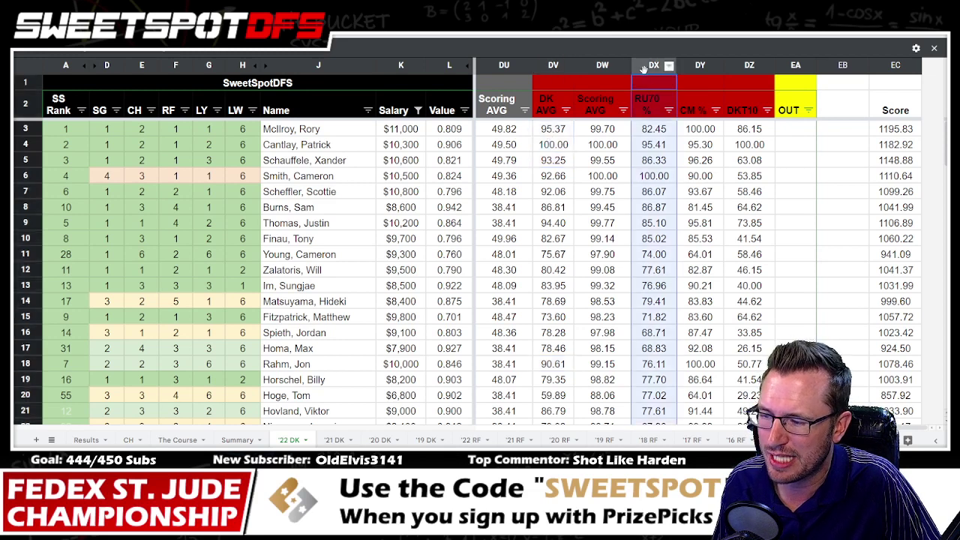
click(652, 365)
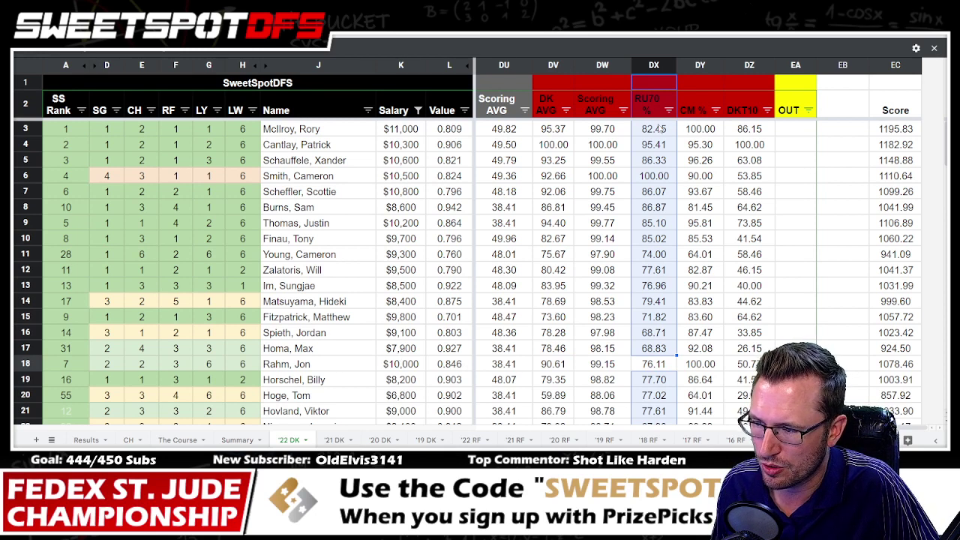
drag(659, 175, 657, 129)
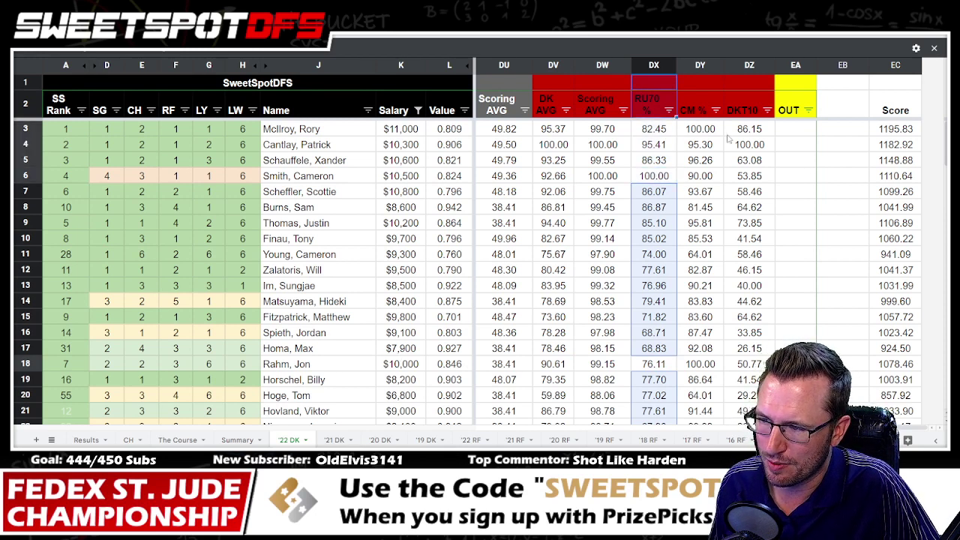
click(721, 158)
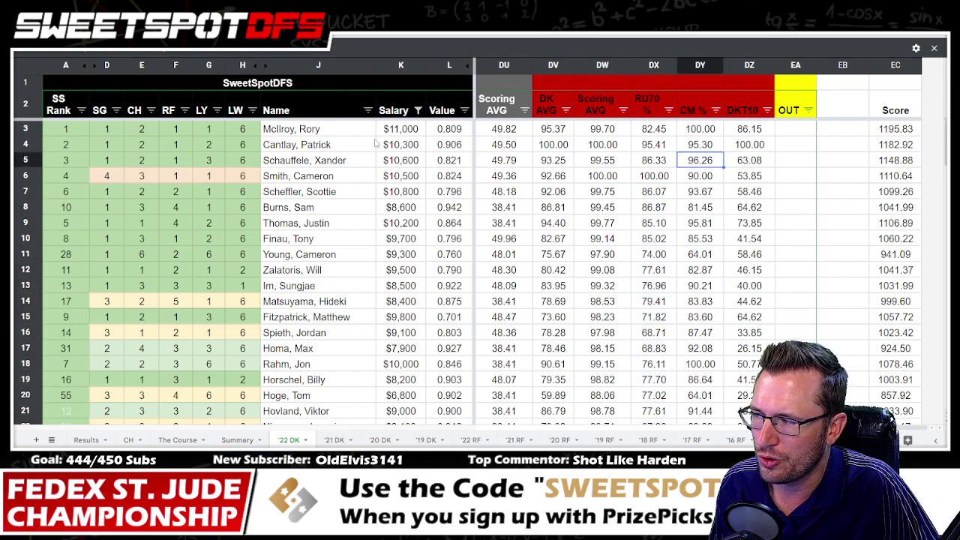
Highlight the group 1 rows of McIlroy, Cantlay and Schauffele, and narrow the selection to McIlroy's name beside the tournament information.
drag(24, 128, 28, 159)
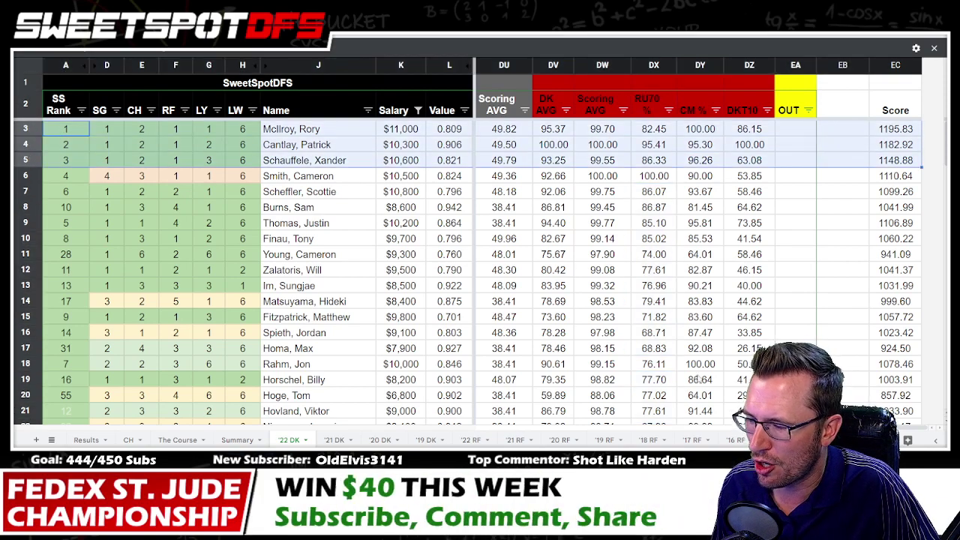
scroll(368, 291, left, 15)
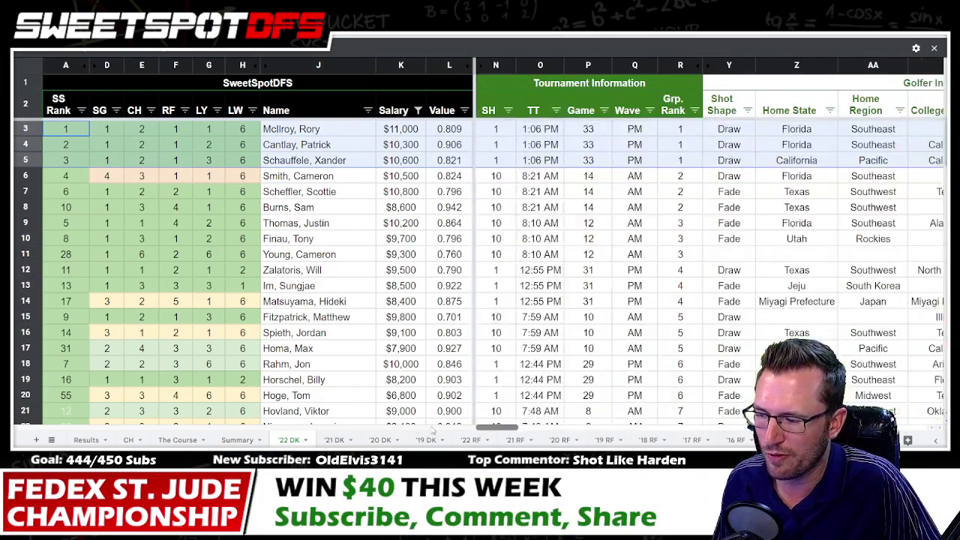
drag(324, 129, 338, 161)
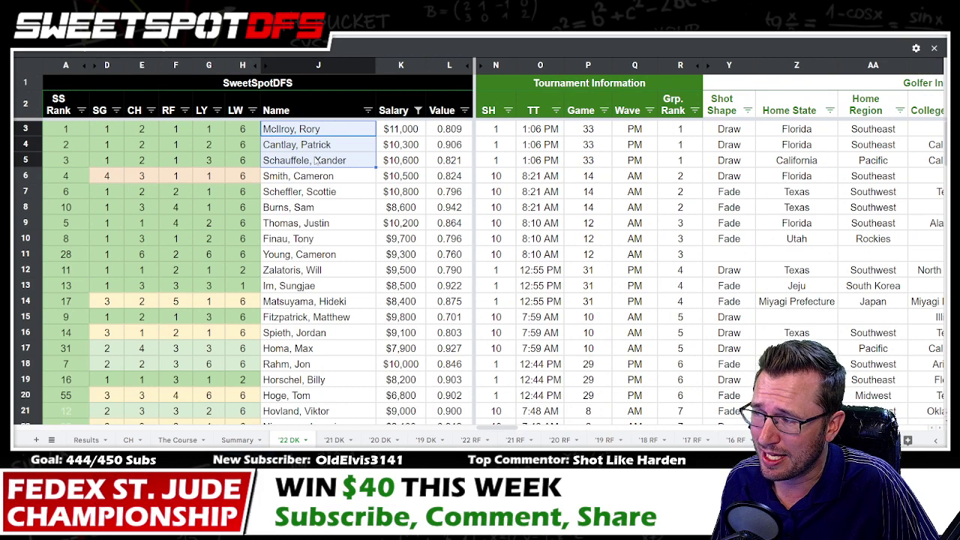
click(326, 133)
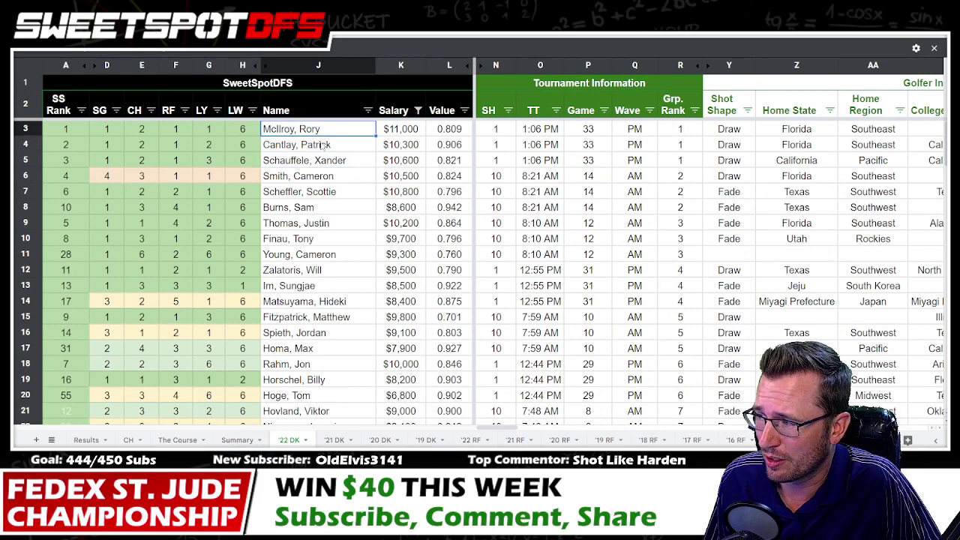
Highlight the names of McIlroy, Cantlay, Schauffele, Burns, Young, Zalatoris, Im and Fitzpatrick together.
drag(325, 160, 331, 136)
ctrl+click(335, 210)
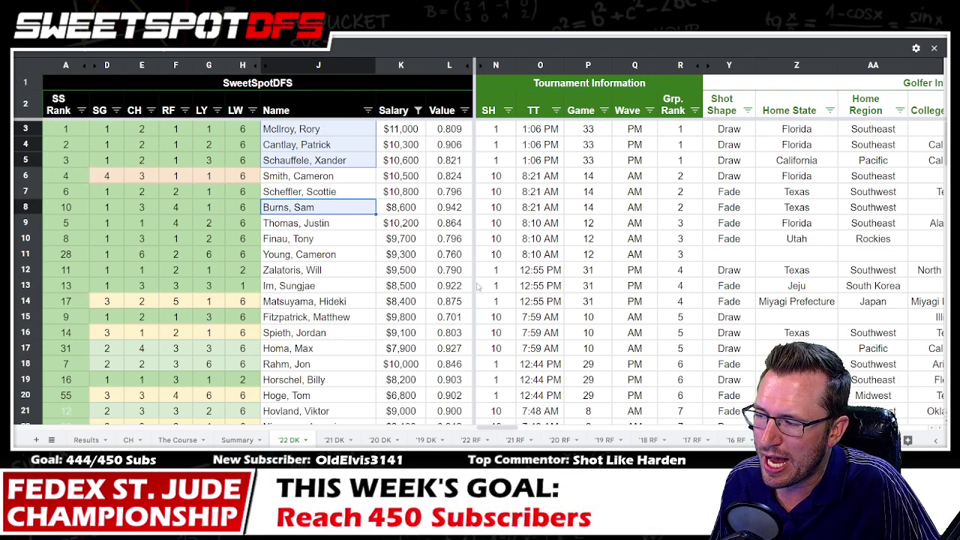
ctrl+click(336, 259)
ctrl+click(321, 275)
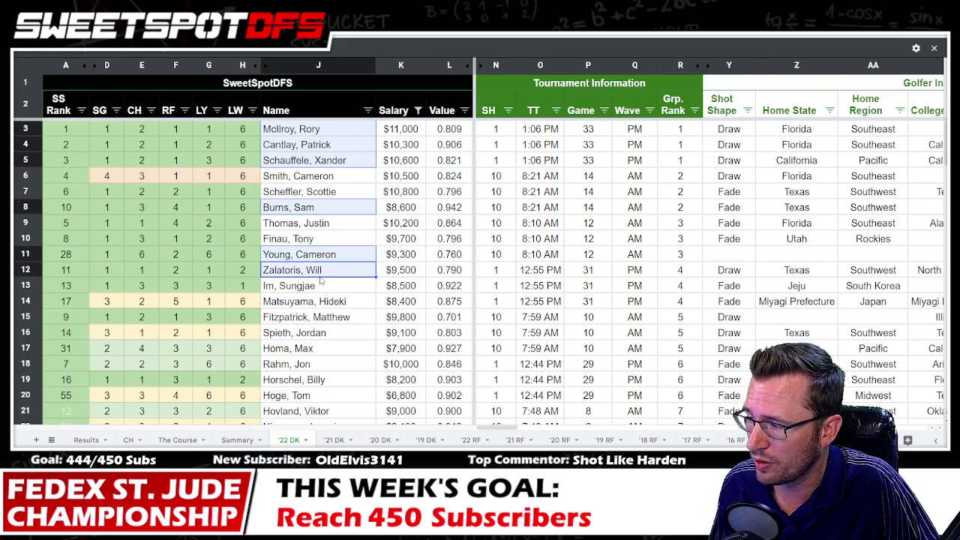
ctrl+click(315, 290)
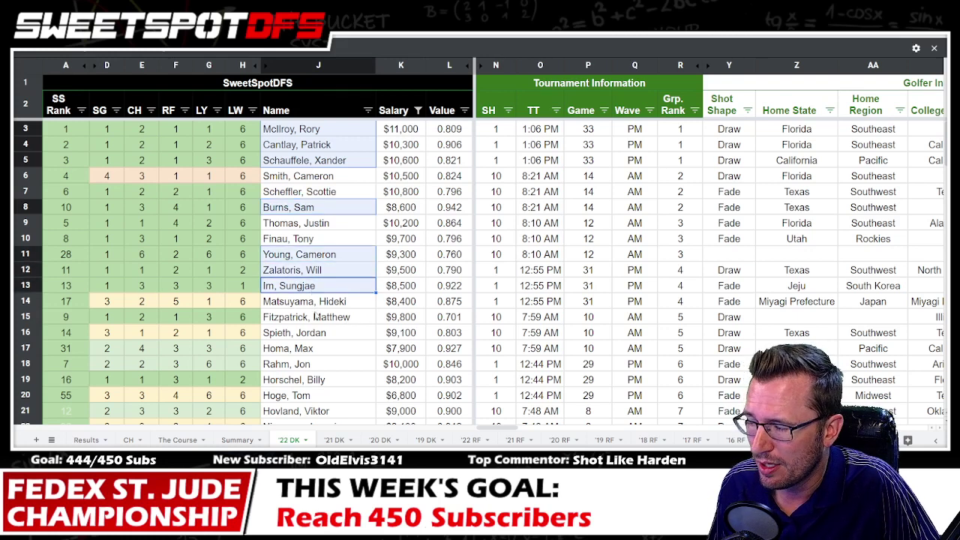
ctrl+click(313, 318)
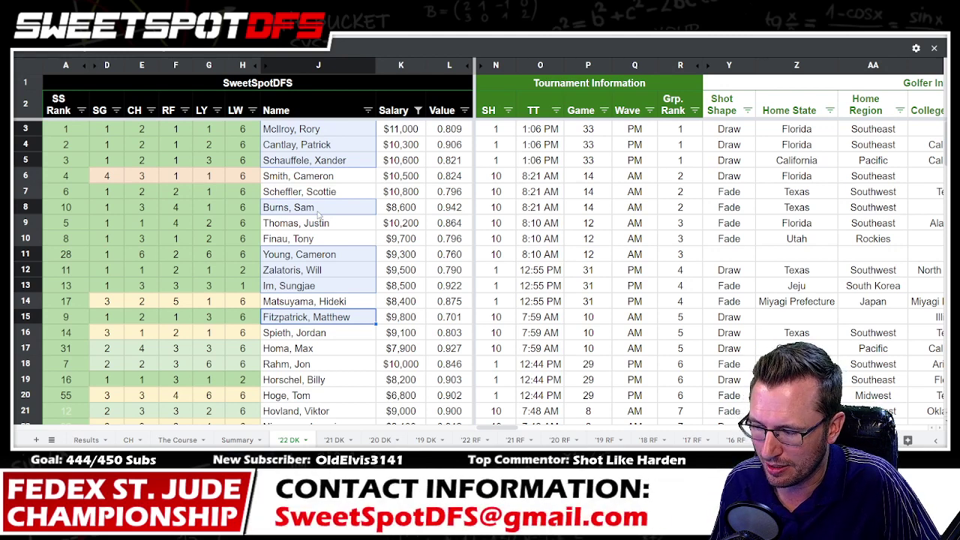
Reduce the highlighted names to Rahm and Burns, and check McIlroy's tee time and Im's row.
click(624, 300)
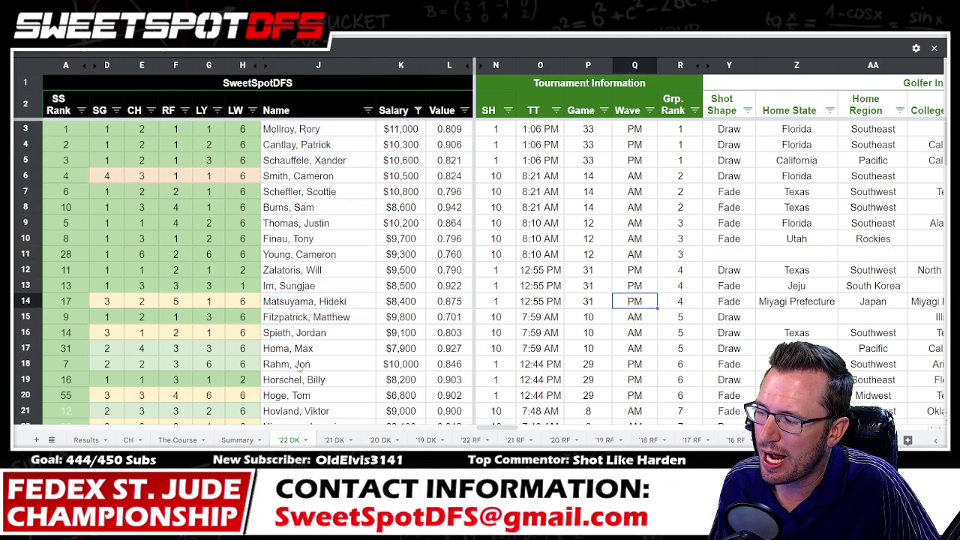
click(298, 365)
ctrl+click(279, 212)
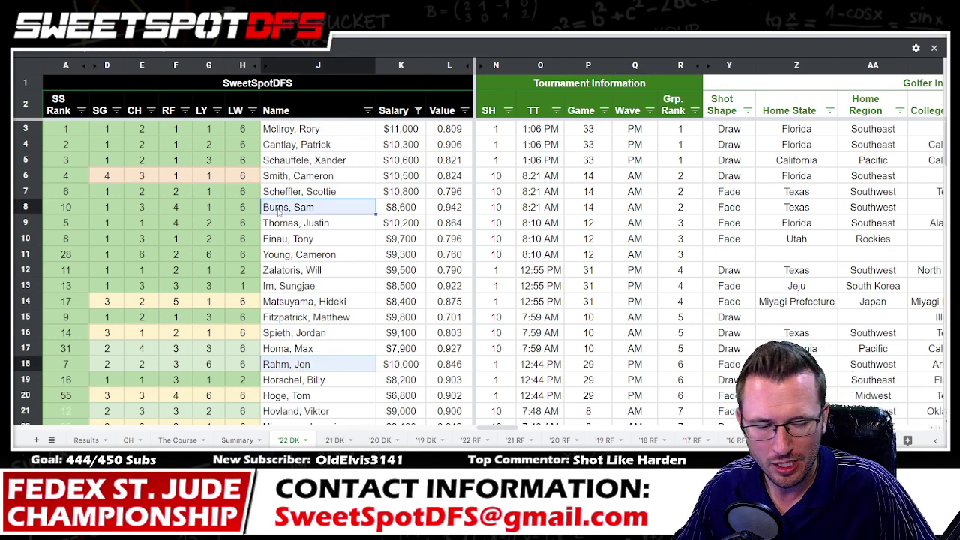
click(545, 135)
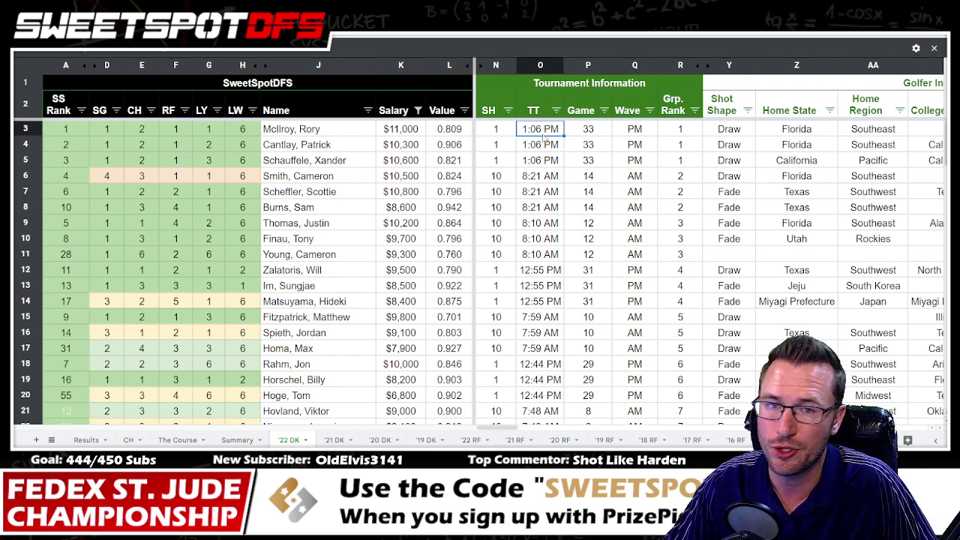
click(309, 290)
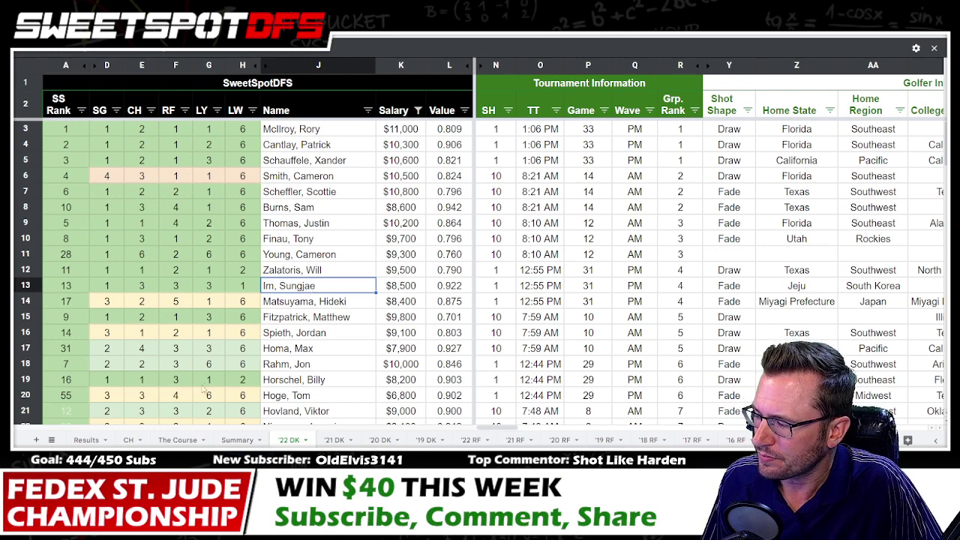
Switch to the Summary sheet and apply the saved filter view The Bucket System.
click(233, 441)
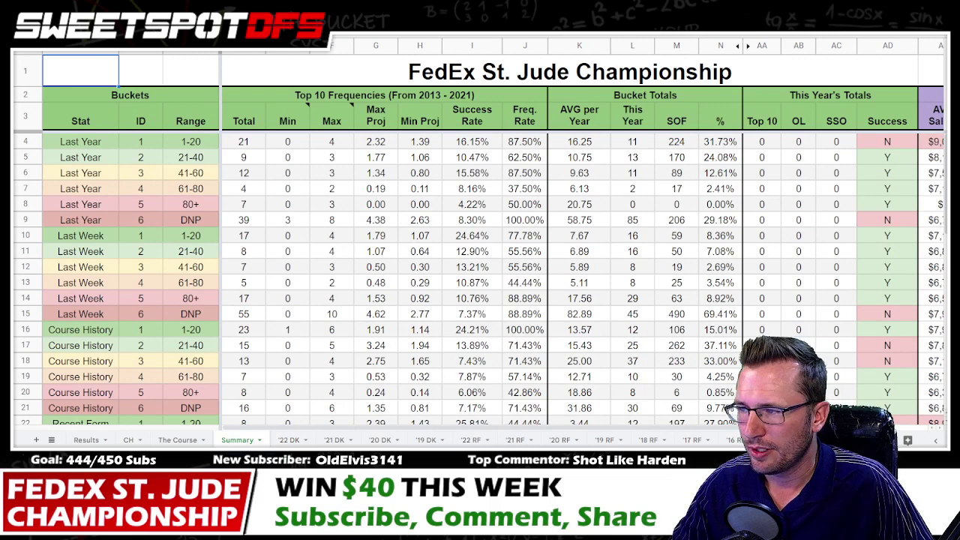
click(559, 26)
click(613, 90)
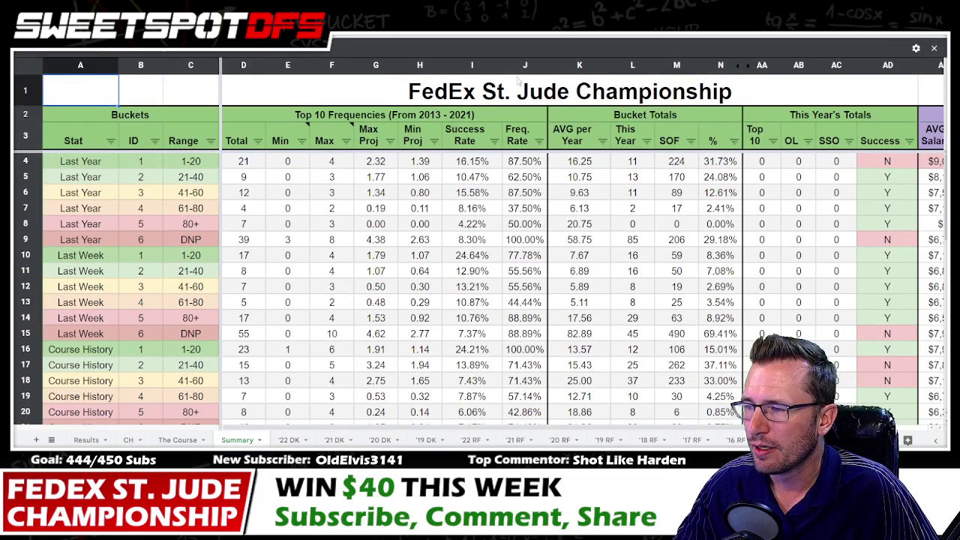
click(559, 28)
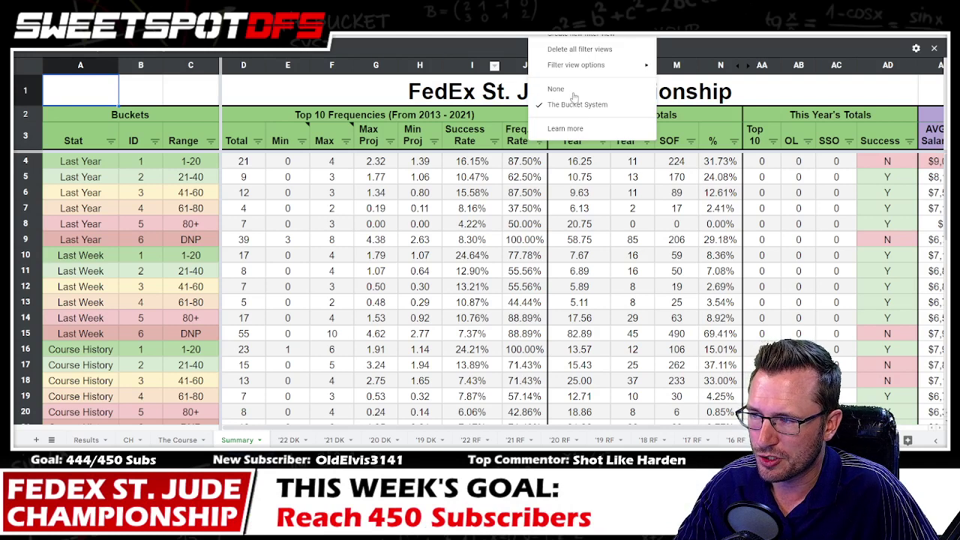
click(726, 223)
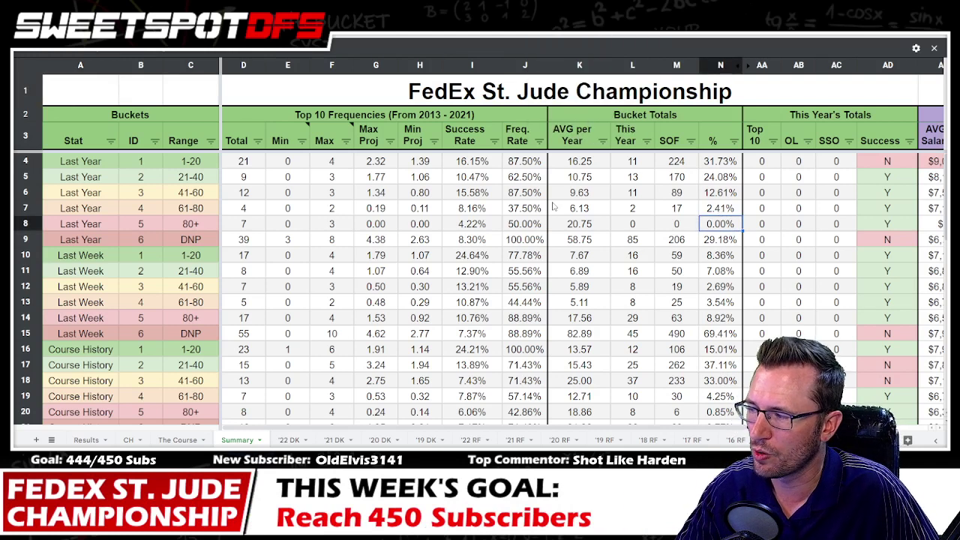
Filter the This Year column of the bucket totals to values less than or equal to 30.
click(646, 141)
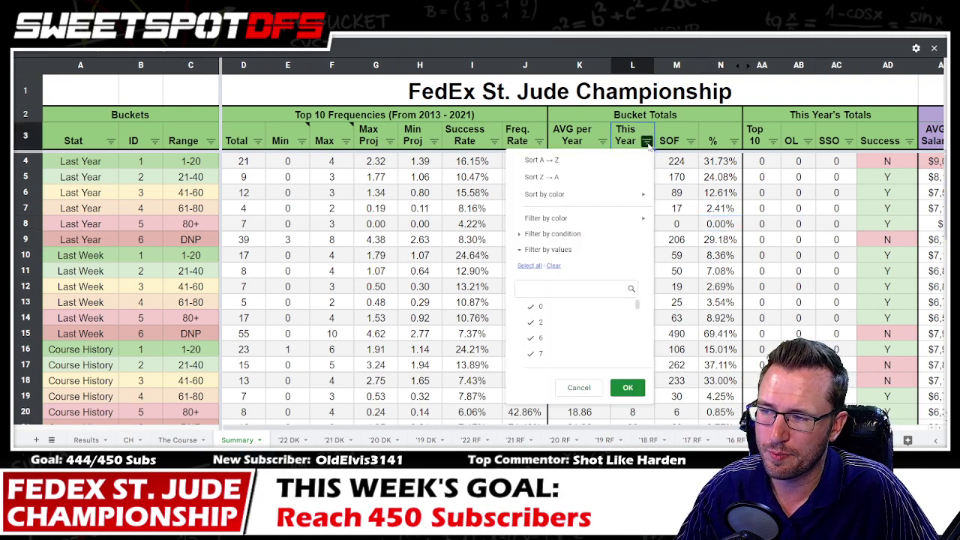
click(567, 233)
click(562, 255)
scroll(567, 330, down, 5)
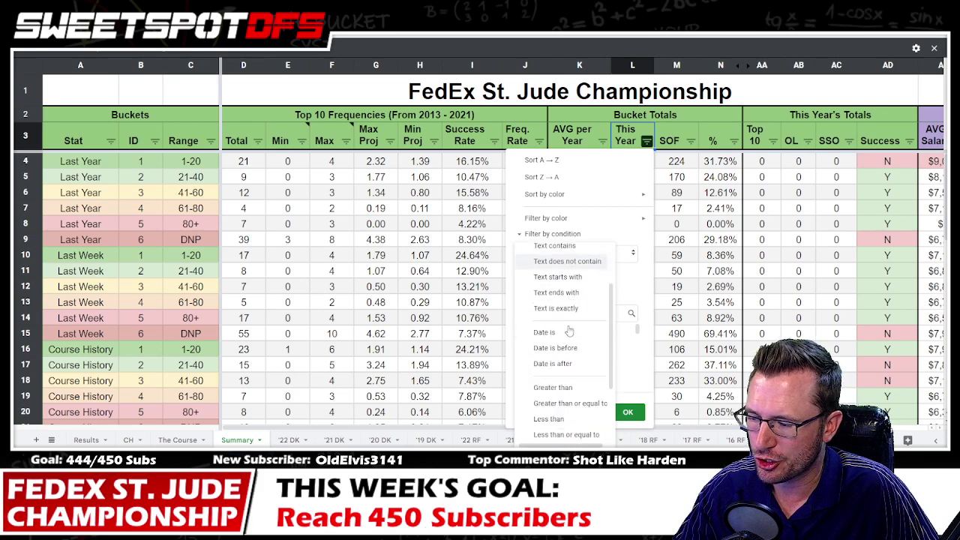
click(567, 359)
click(569, 275)
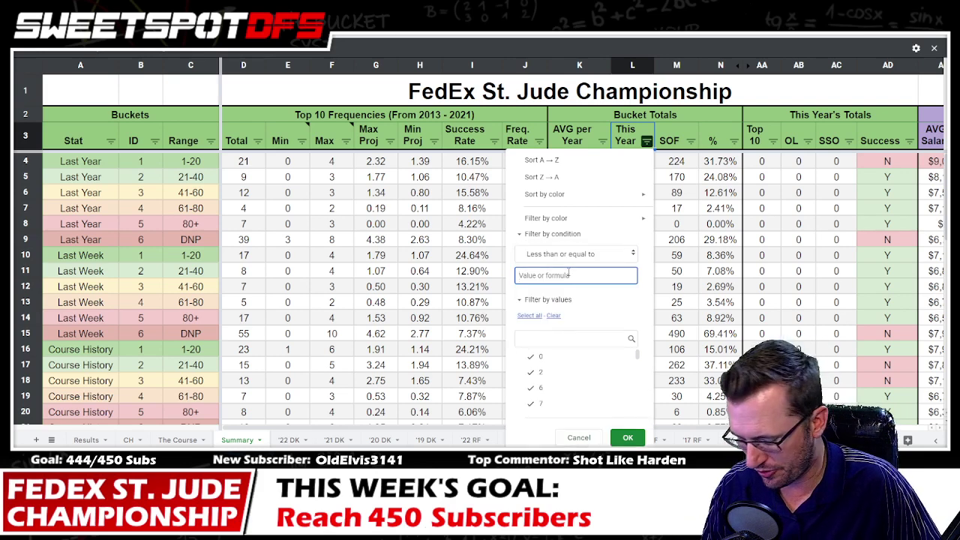
text(30)
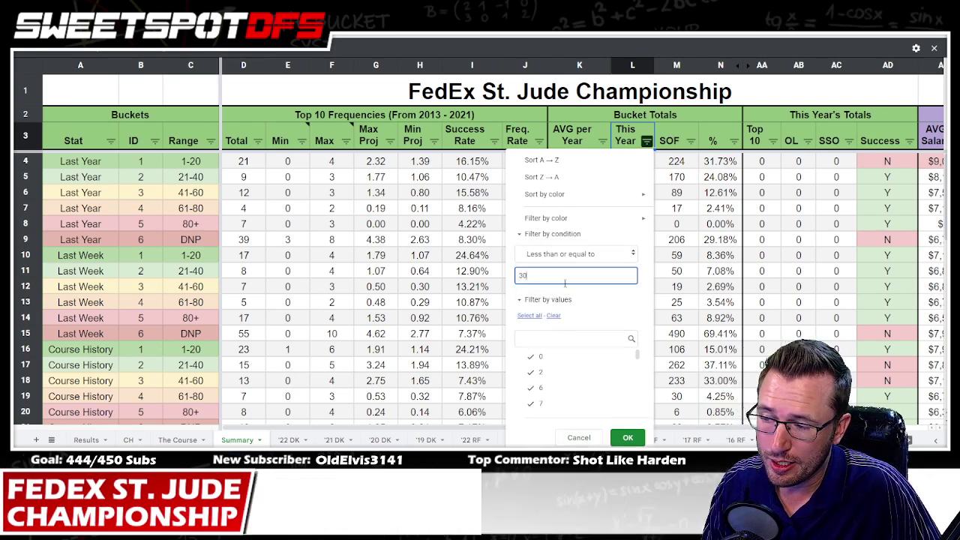
click(627, 437)
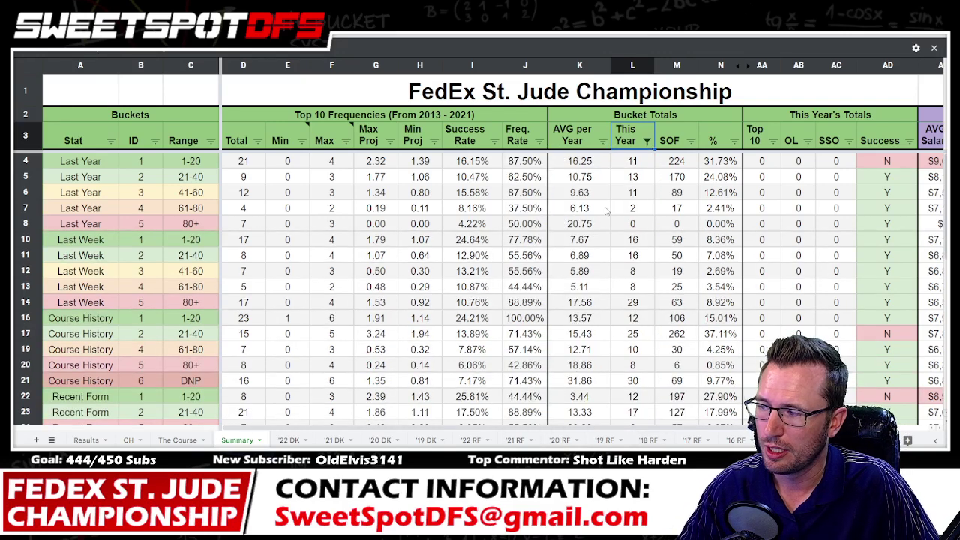
Filter the Max Proj column of the top 10 frequencies to values greater than or equal to 2.
click(389, 141)
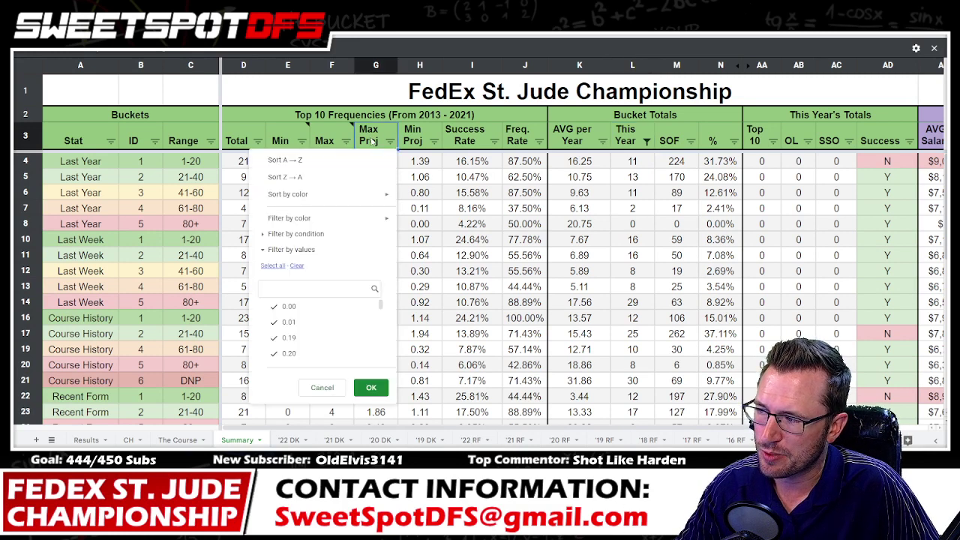
click(327, 236)
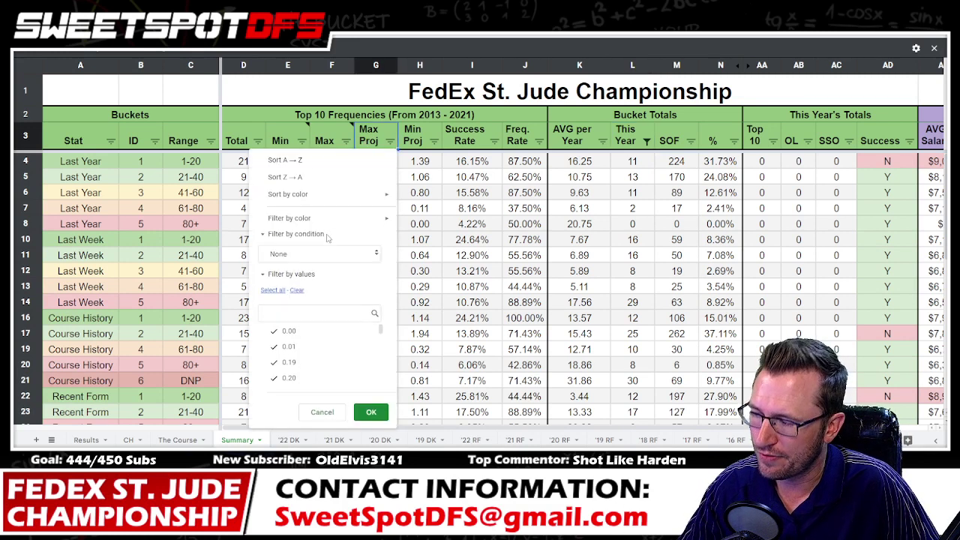
click(346, 253)
scroll(300, 360, down, 2)
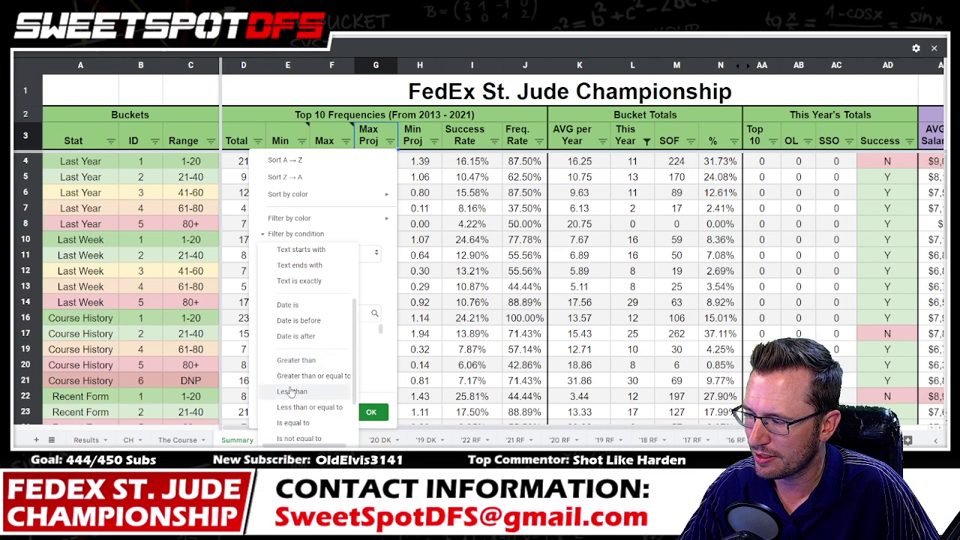
click(298, 378)
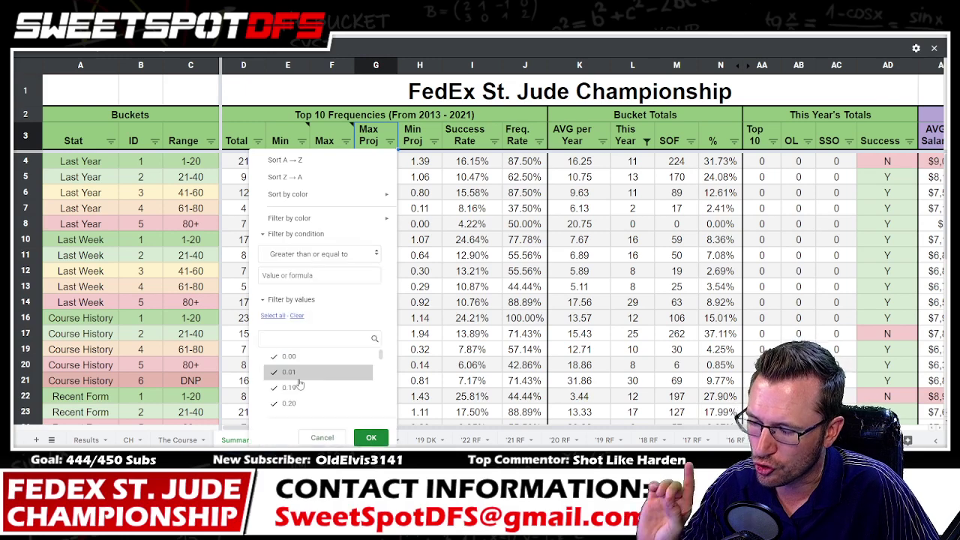
click(322, 278)
text(2)
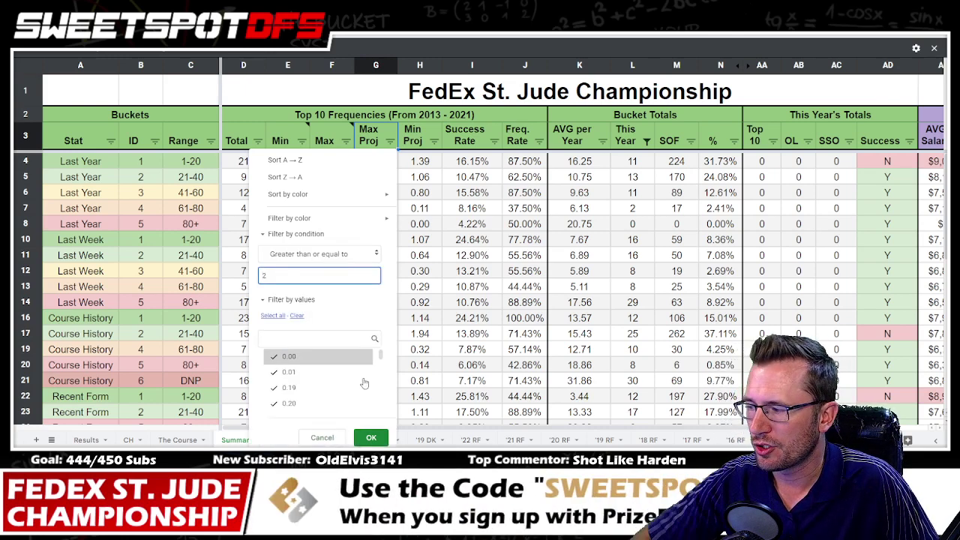
click(370, 437)
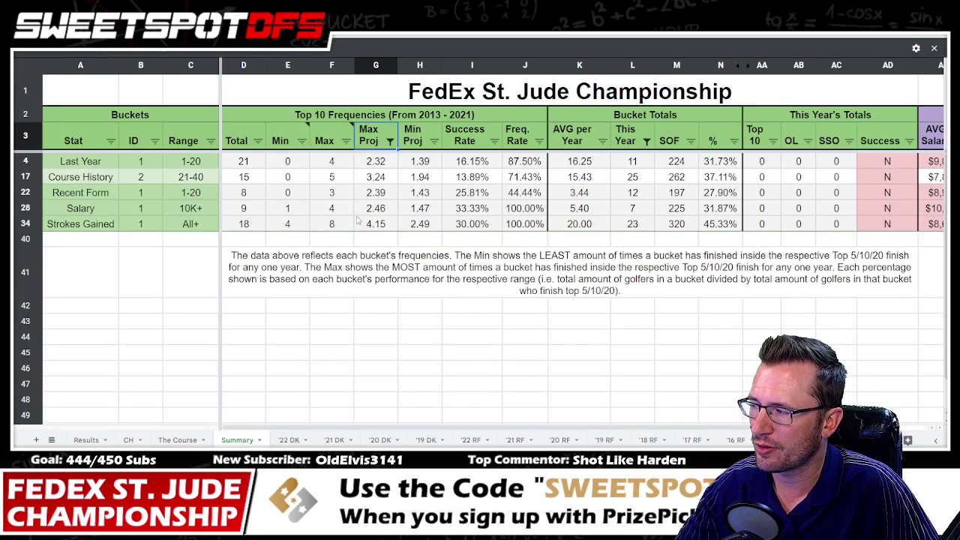
Review the Min Proj column, the Salary and Strokes Gained rows, and the Last Year, Course History and Recent Form rows.
click(420, 66)
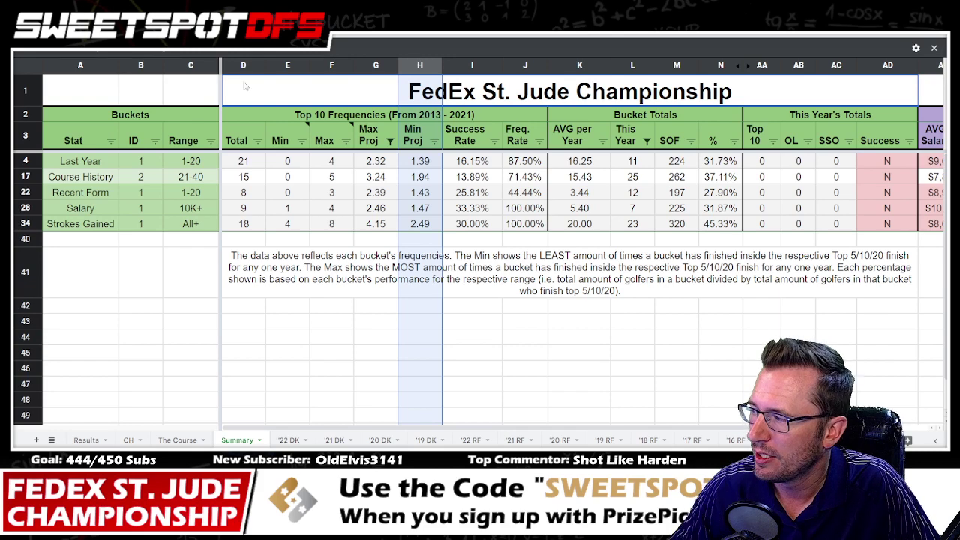
click(25, 209)
shift+click(23, 223)
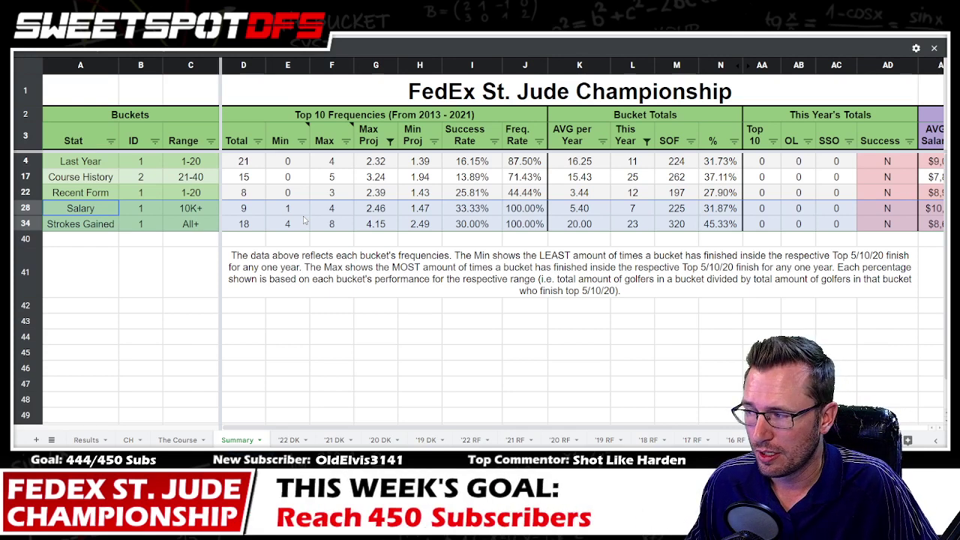
drag(24, 161, 25, 190)
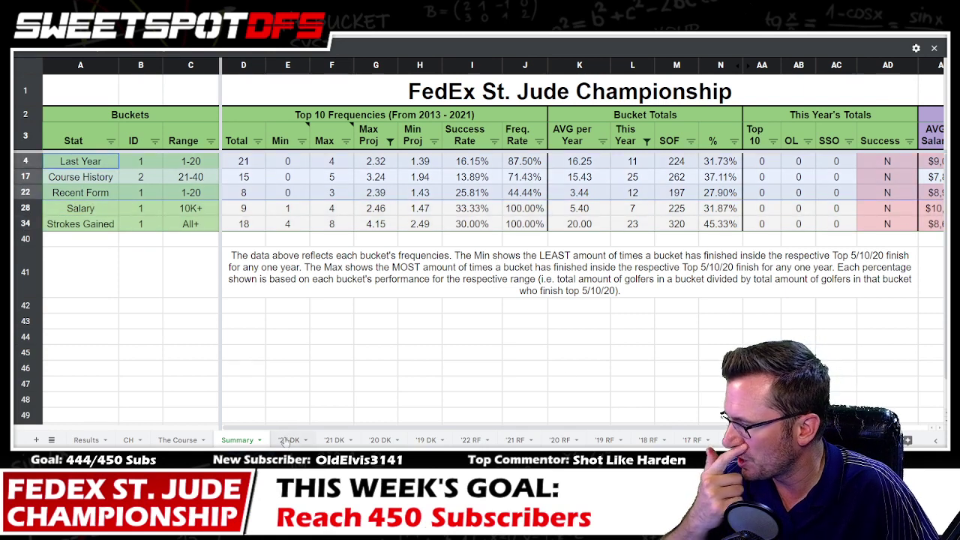
Filter the LY column of the '22 DK sheet to bucket 1 and highlight the rows of Burns and McIlroy.
click(289, 439)
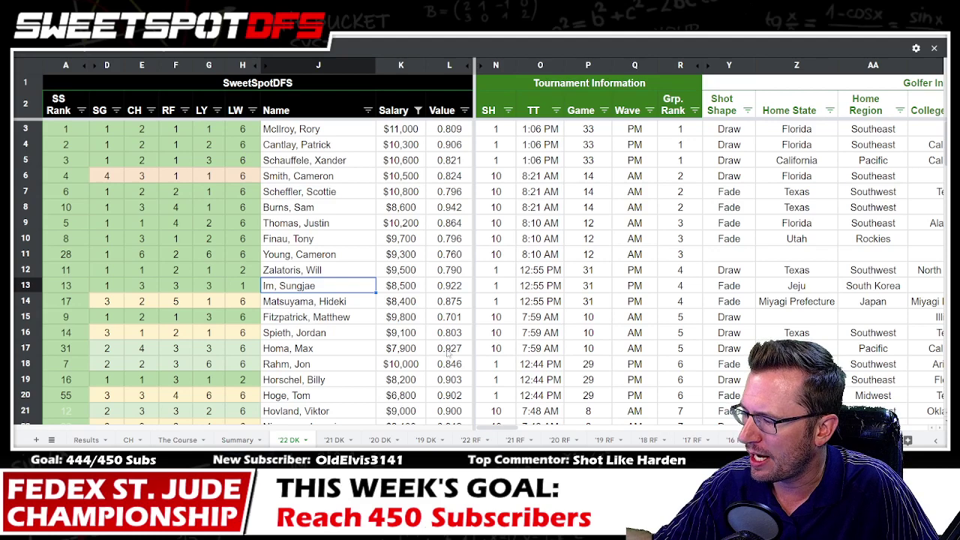
click(238, 441)
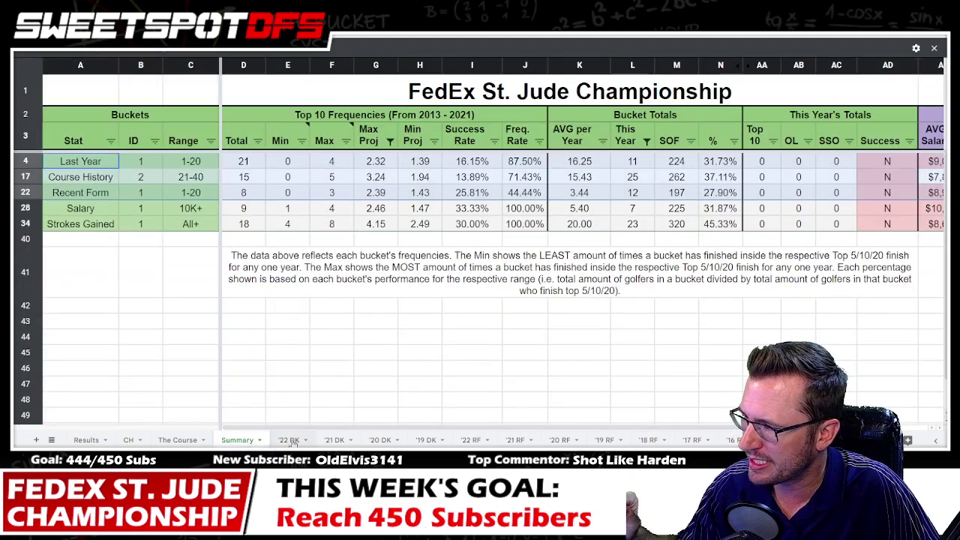
click(291, 441)
click(217, 111)
click(124, 233)
click(105, 275)
click(196, 355)
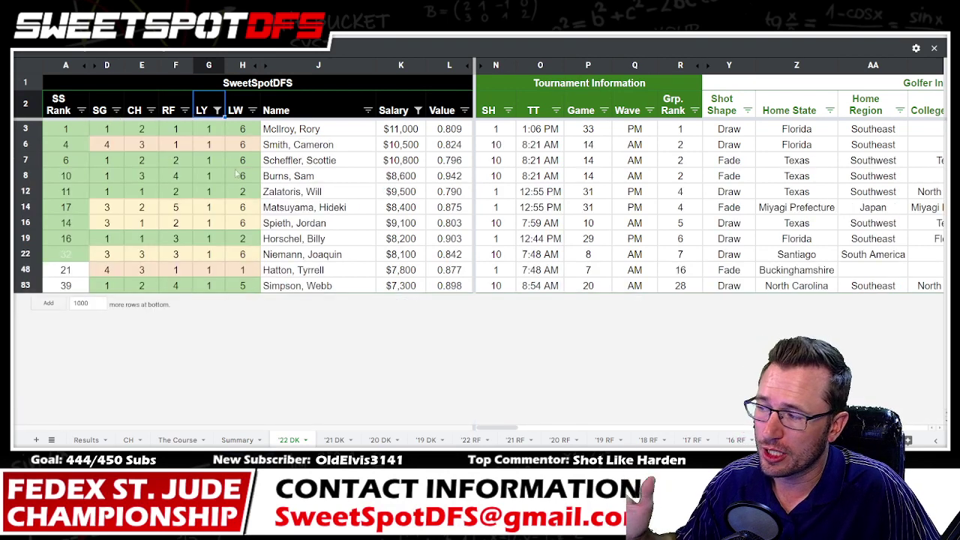
click(26, 175)
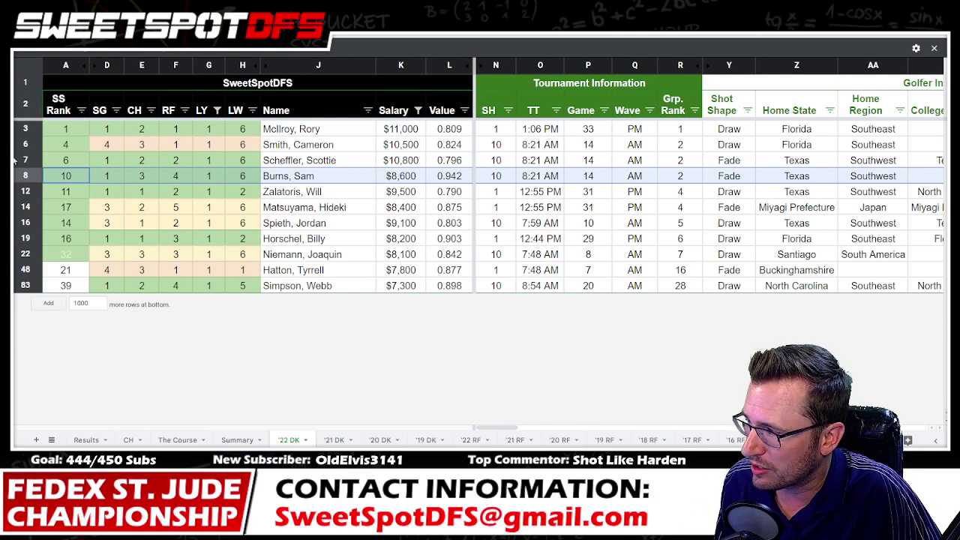
ctrl+click(23, 128)
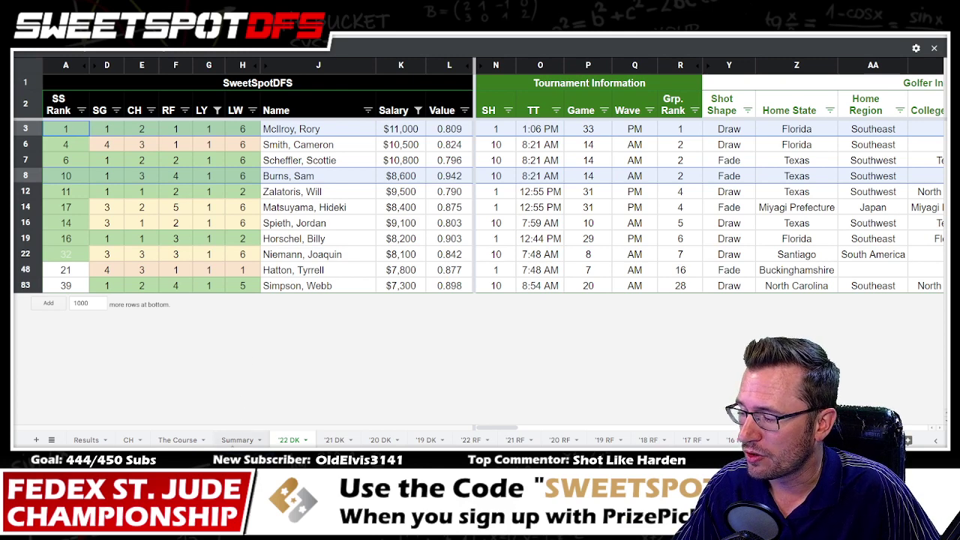
Examine the Last Year 1-20 bucket on the Summary sheet, comparing its Max Proj and Min Proj values.
click(237, 439)
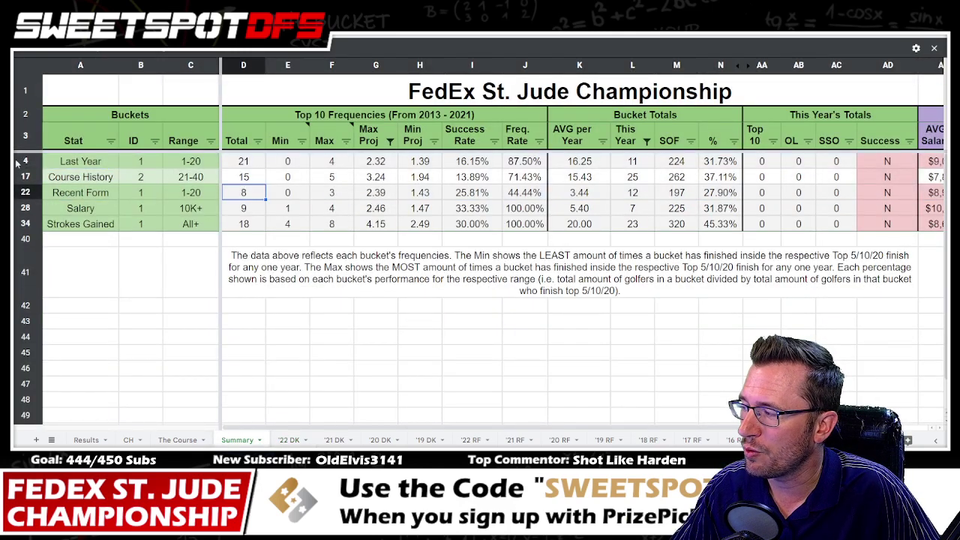
click(22, 161)
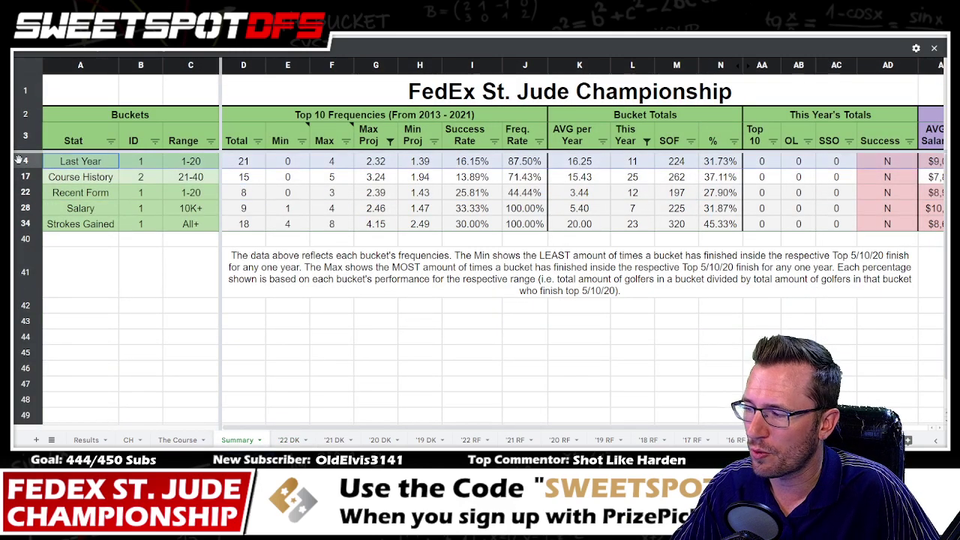
click(429, 154)
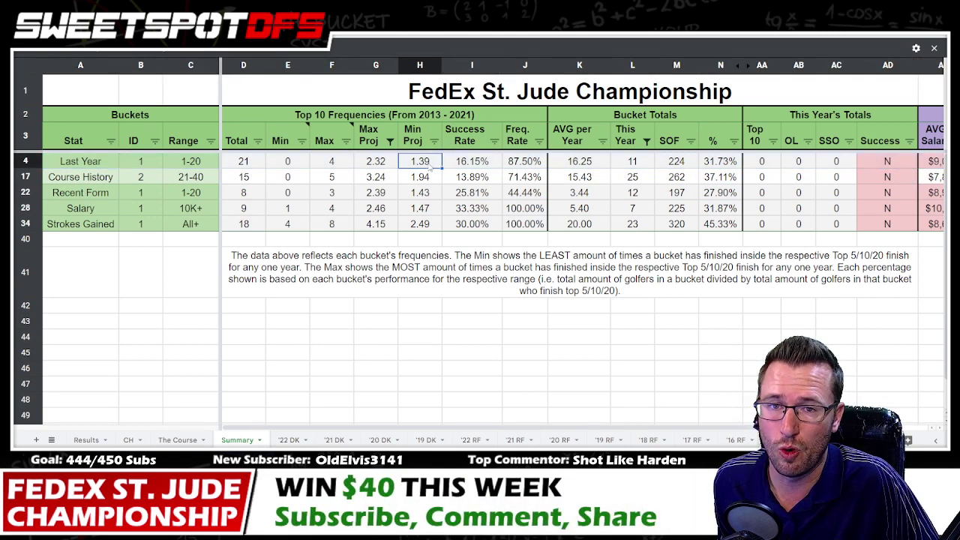
click(378, 161)
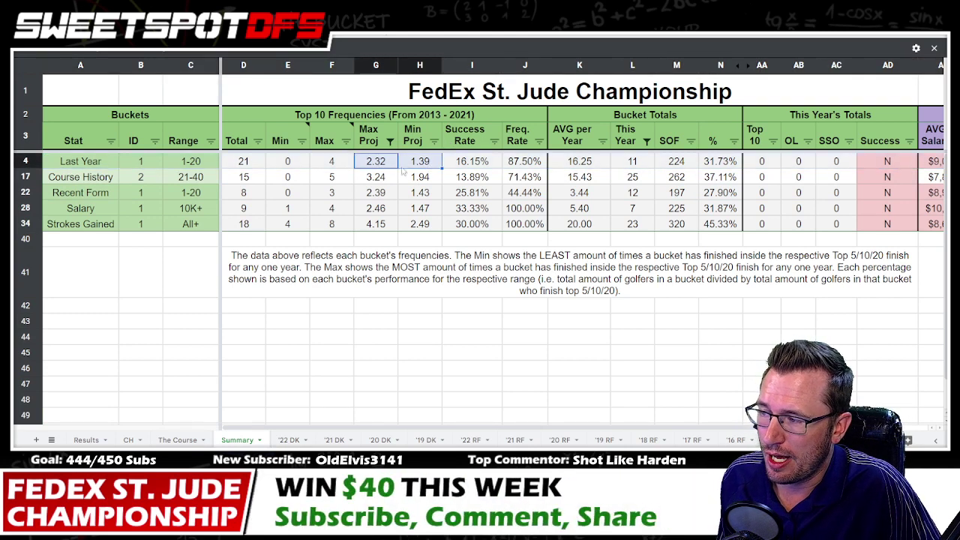
click(371, 66)
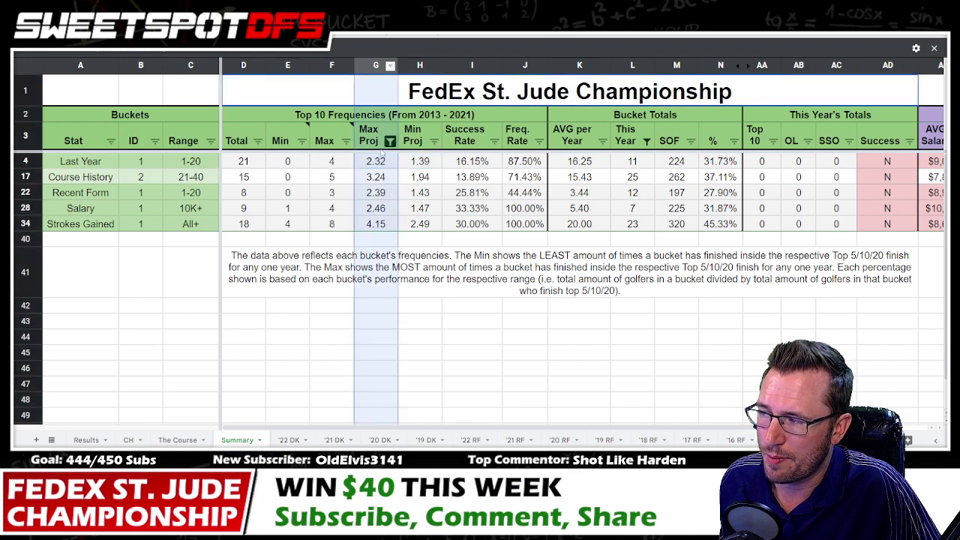
click(378, 163)
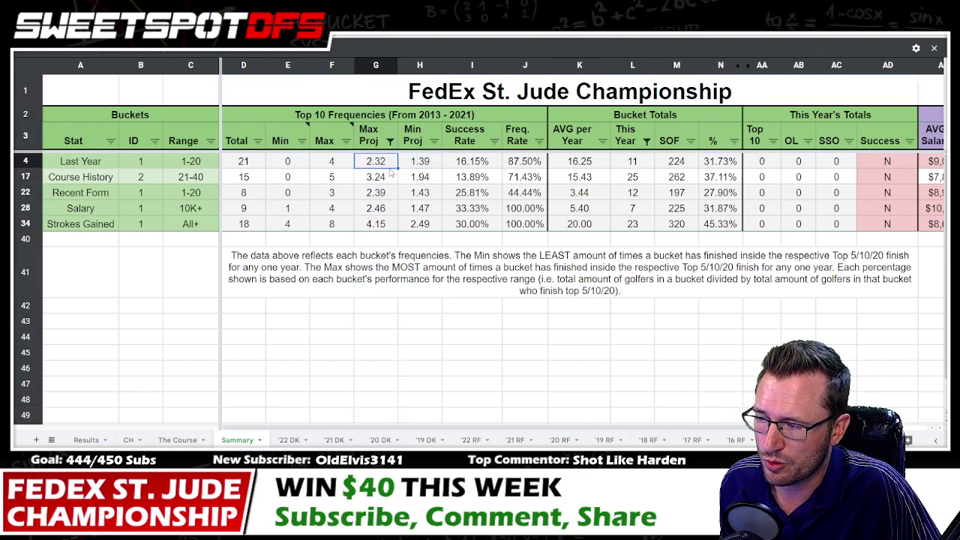
click(424, 165)
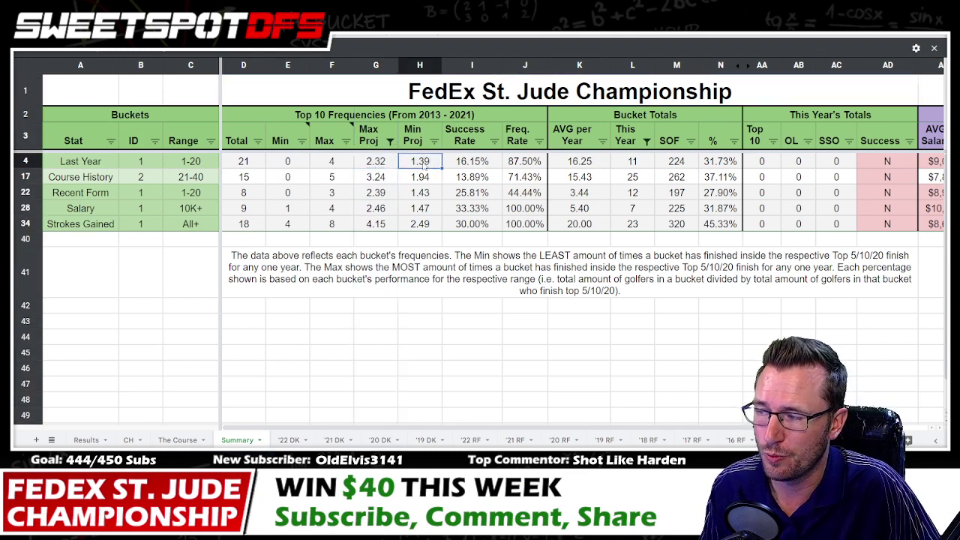
click(413, 65)
click(429, 165)
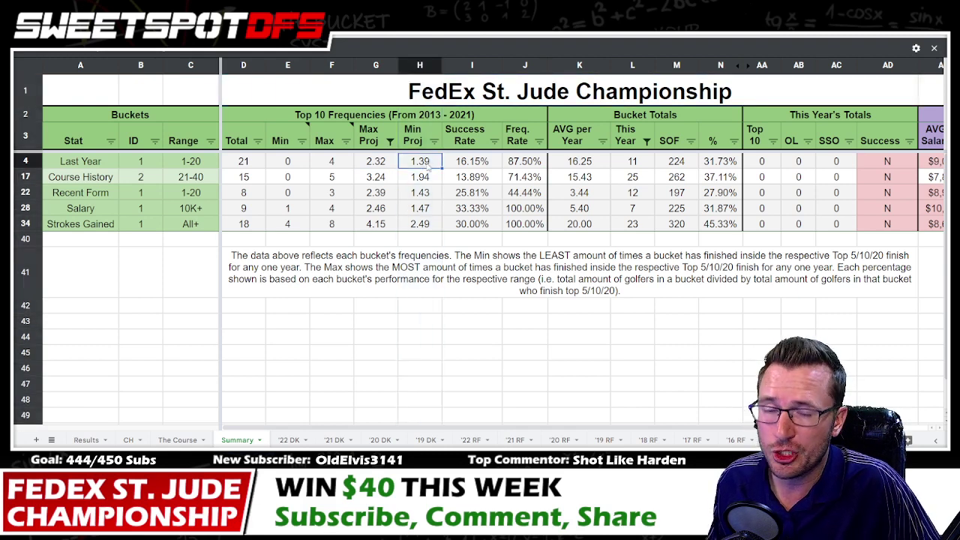
click(29, 159)
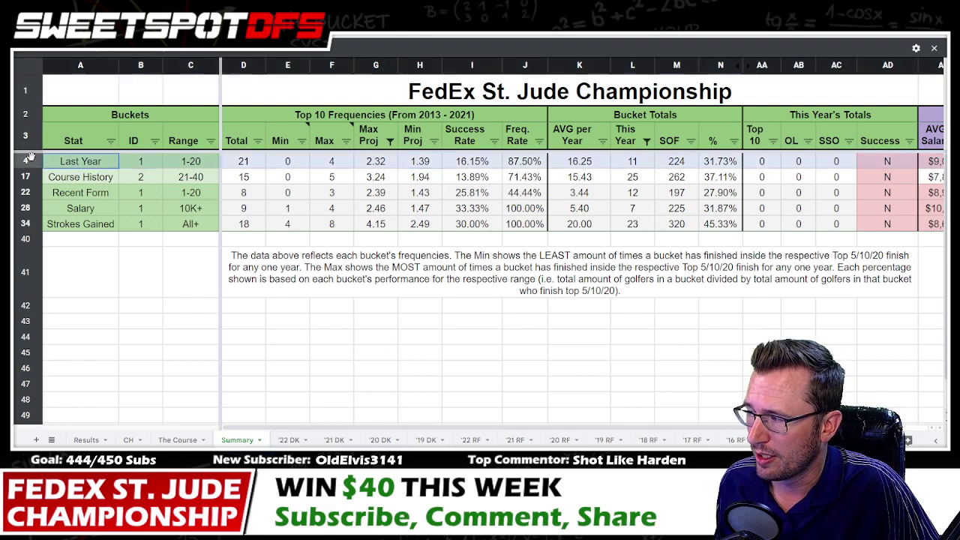
Check the Max Proj column under Misc Info for the filtered buckets, and return to the top 10 frequencies.
drag(416, 429, 567, 427)
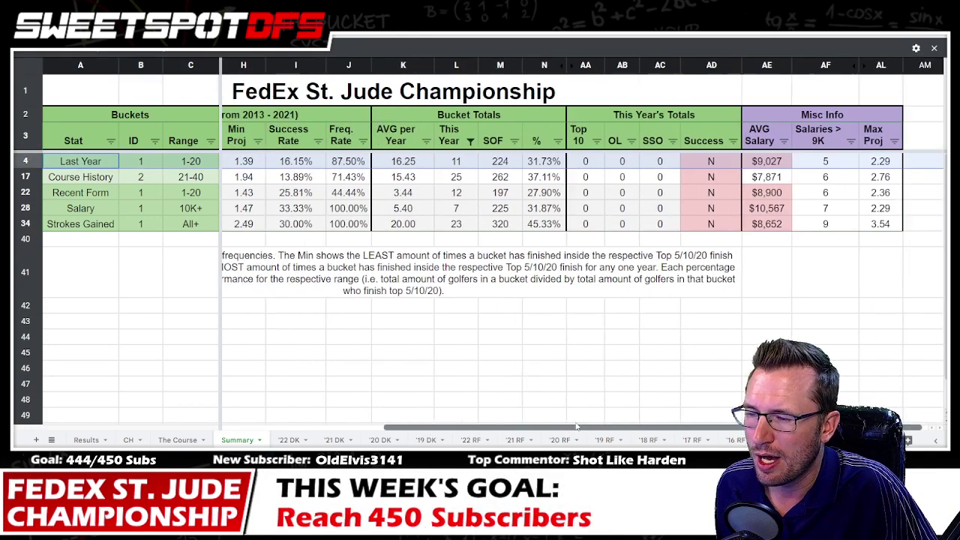
click(879, 66)
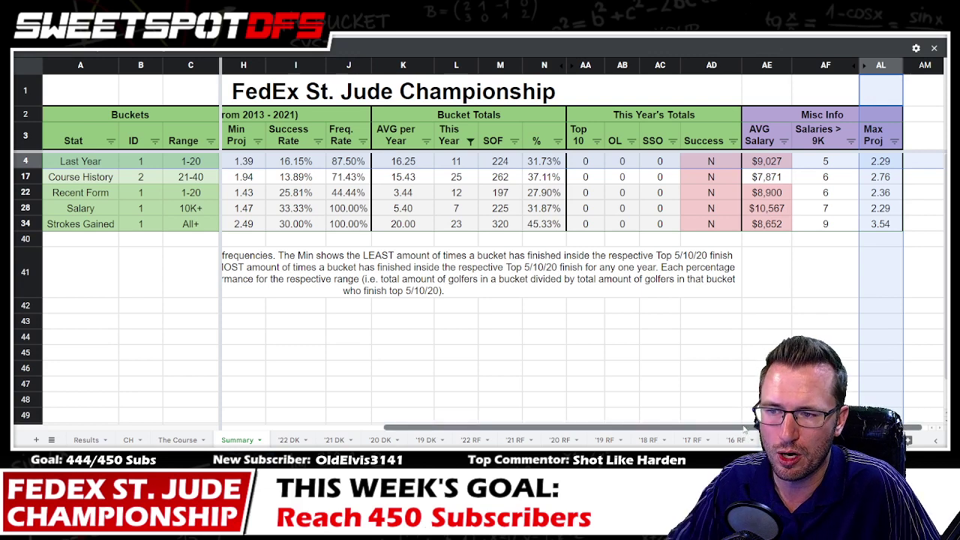
drag(744, 429, 484, 369)
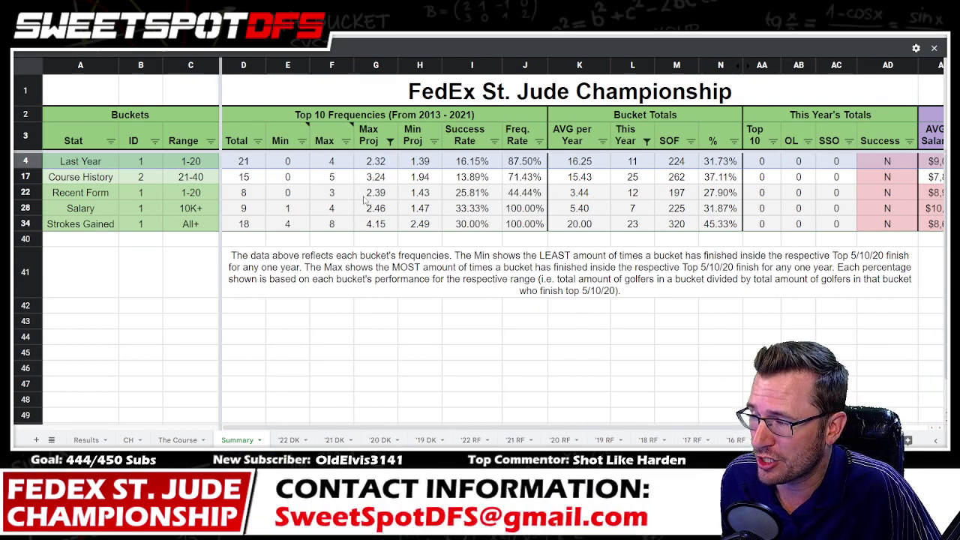
Return to the '22 DK sheet and highlight Burns' row, narrowing the selection to his name and salary.
click(291, 440)
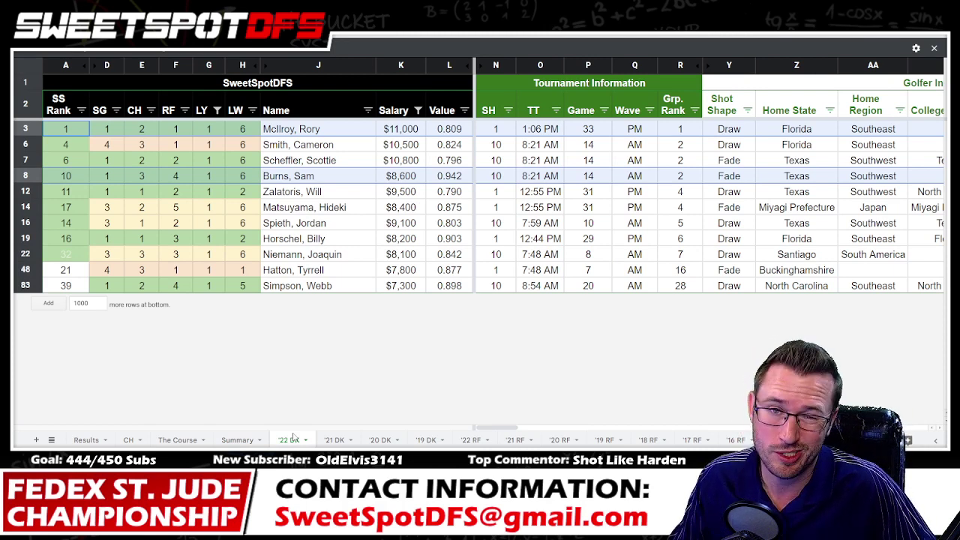
click(276, 211)
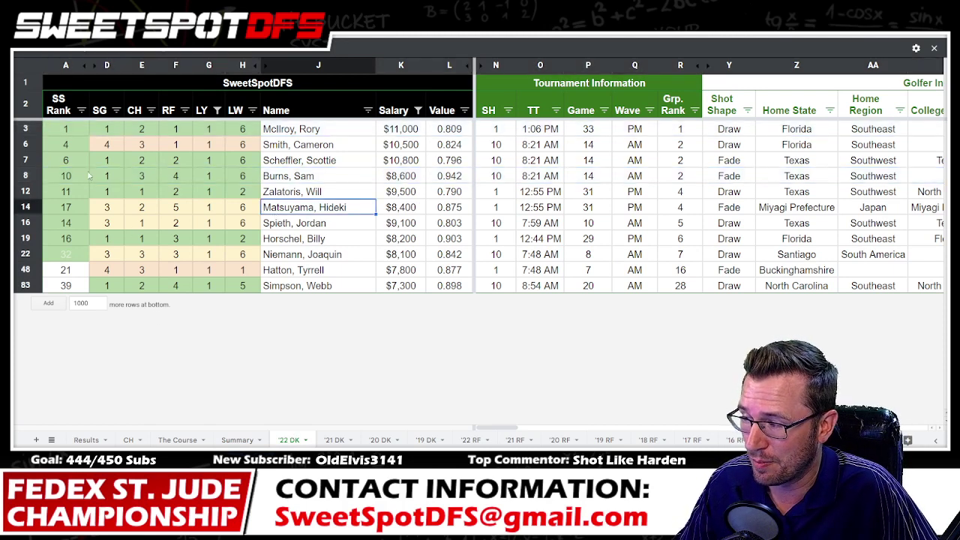
click(21, 174)
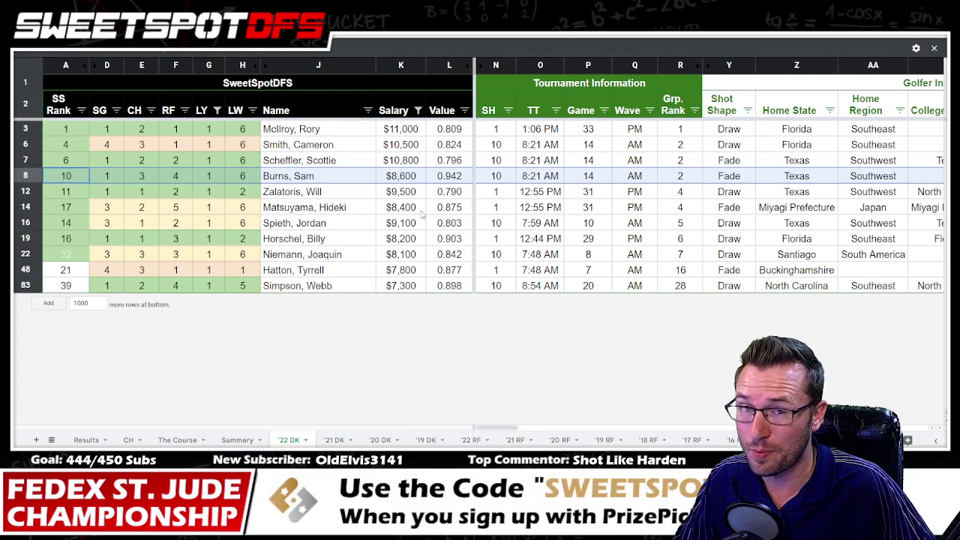
click(399, 177)
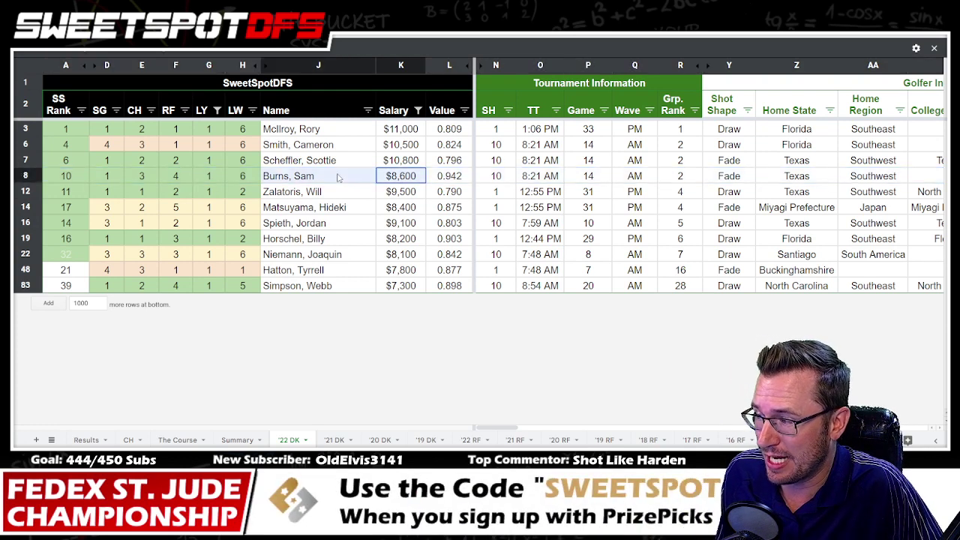
Highlight the names and salaries of Spieth and McIlroy along with Burns', and check Zalatoris' Game value.
drag(314, 227, 405, 230)
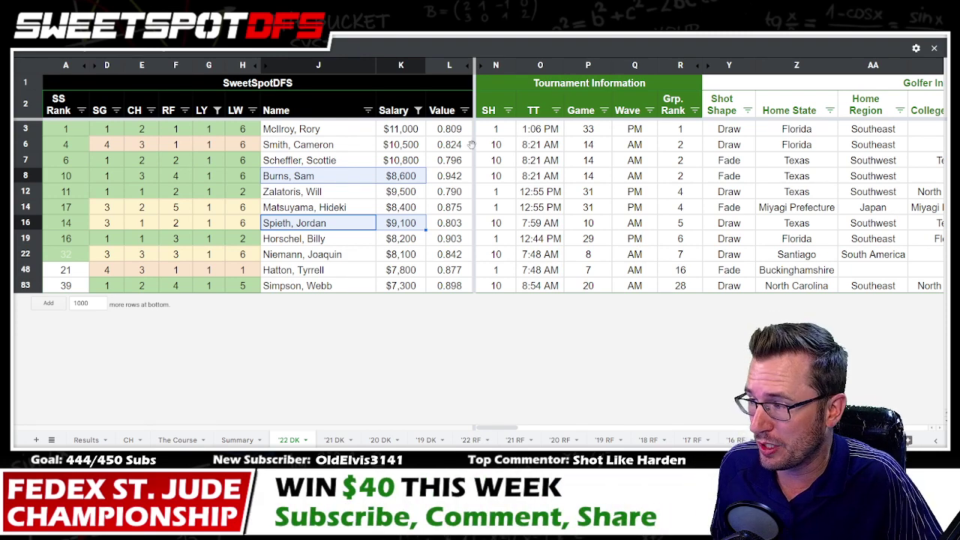
drag(323, 134, 410, 133)
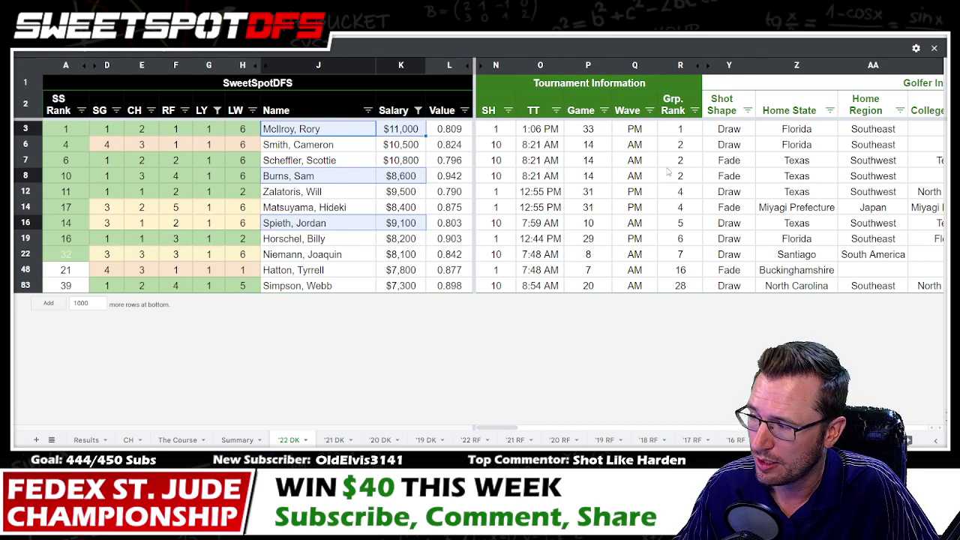
click(589, 192)
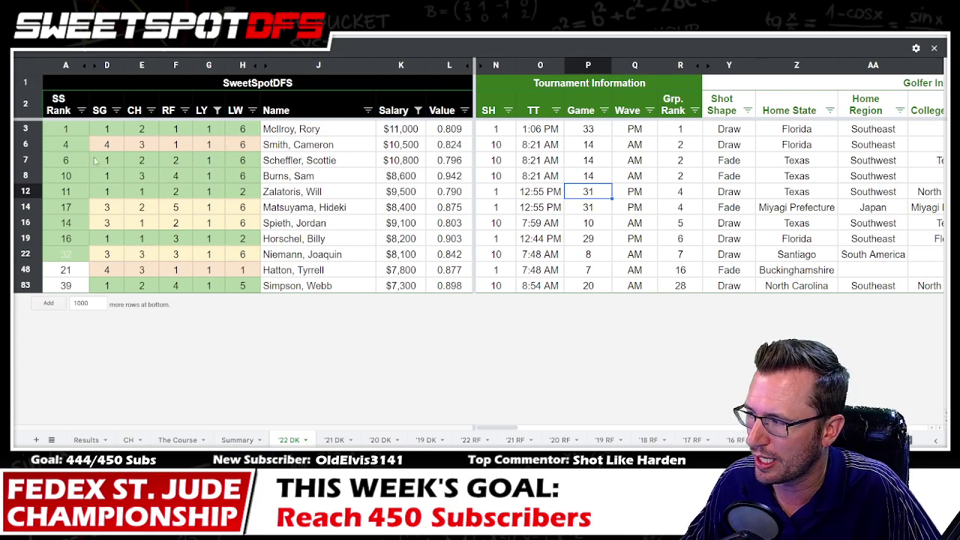
Examine the Course History 21-40 bucket on the Summary sheet, including its Max Proj value under Misc Info.
click(232, 440)
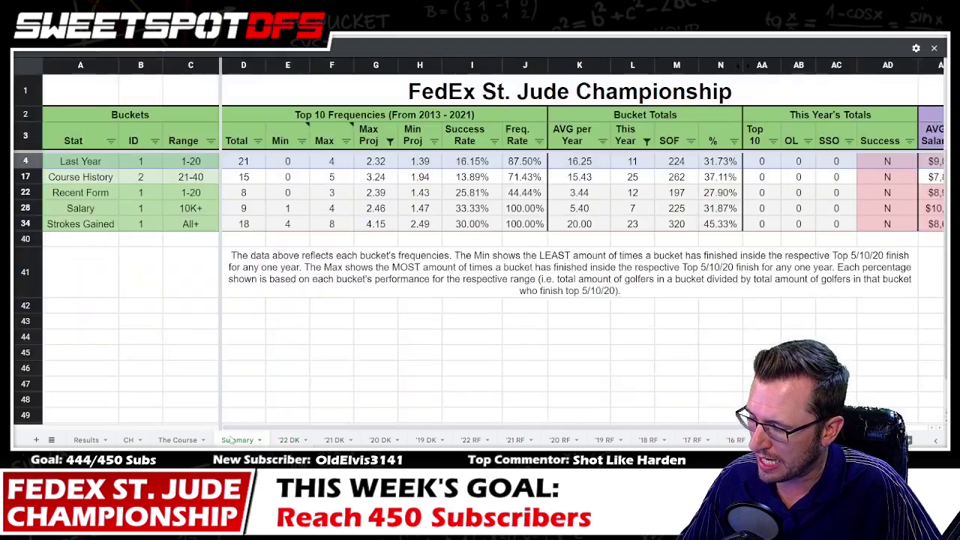
click(25, 175)
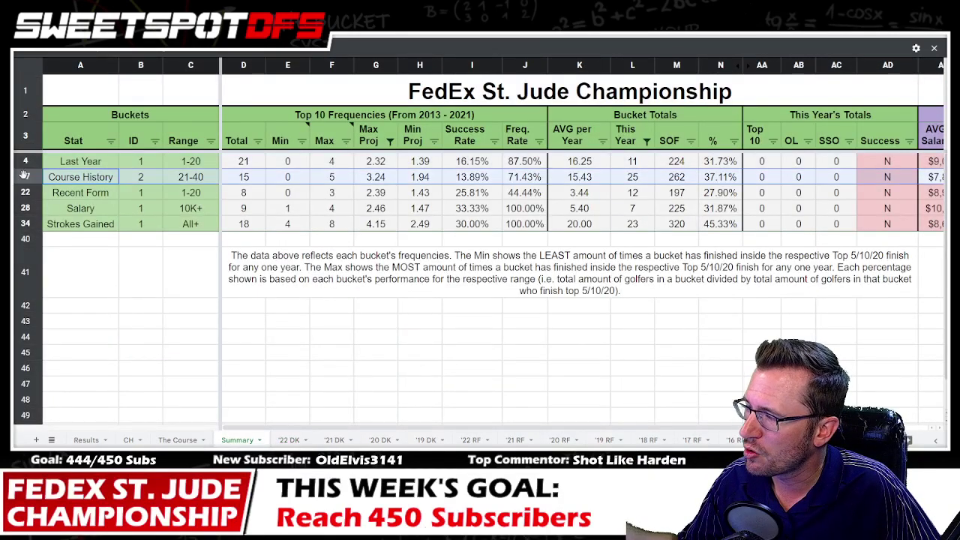
click(289, 440)
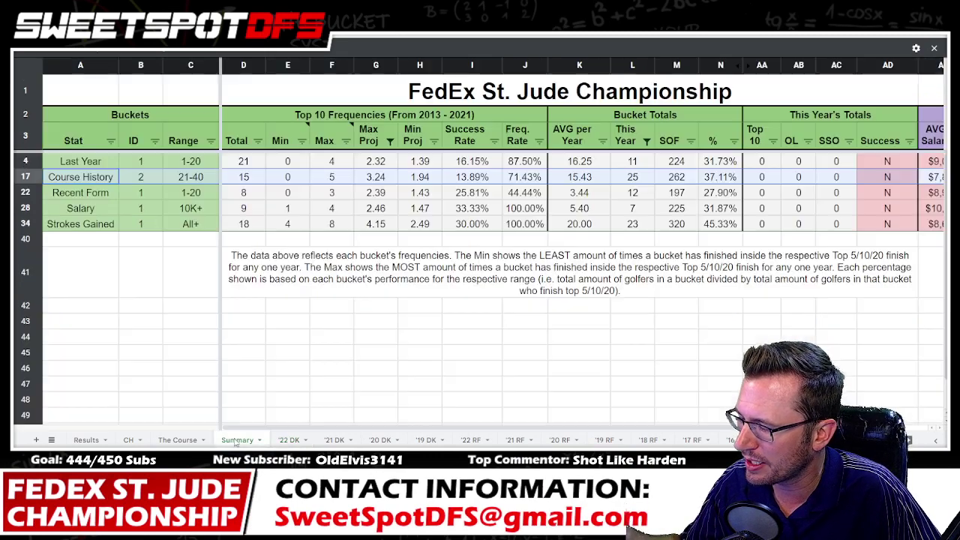
click(234, 440)
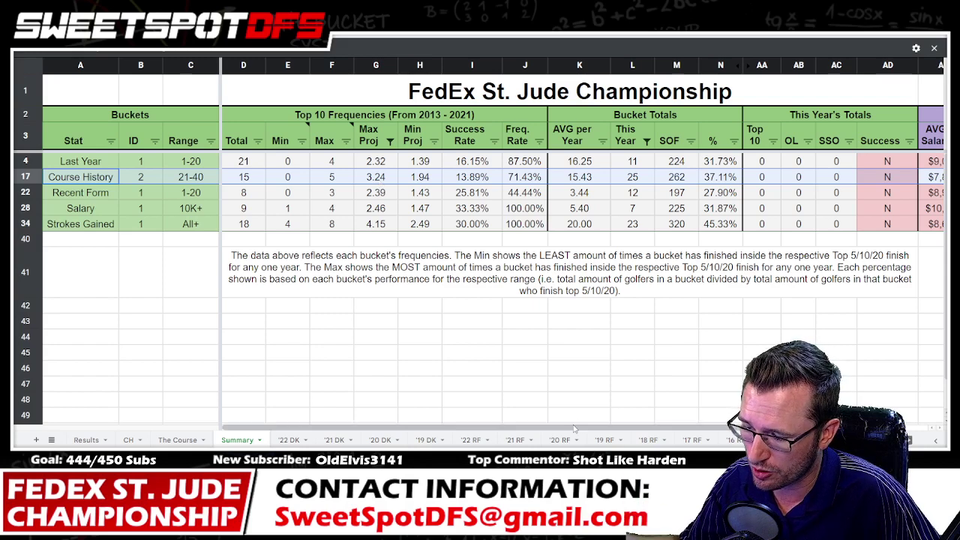
drag(573, 429, 742, 429)
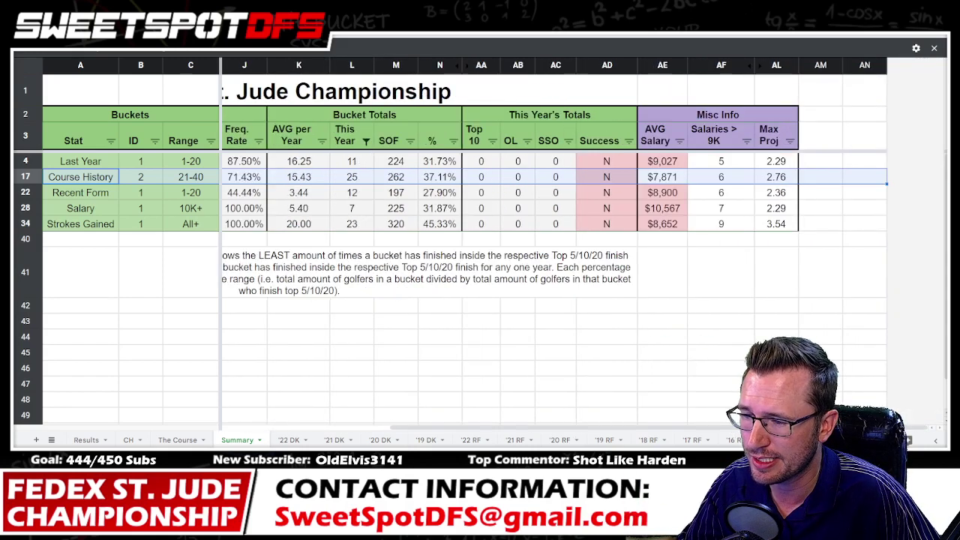
click(782, 177)
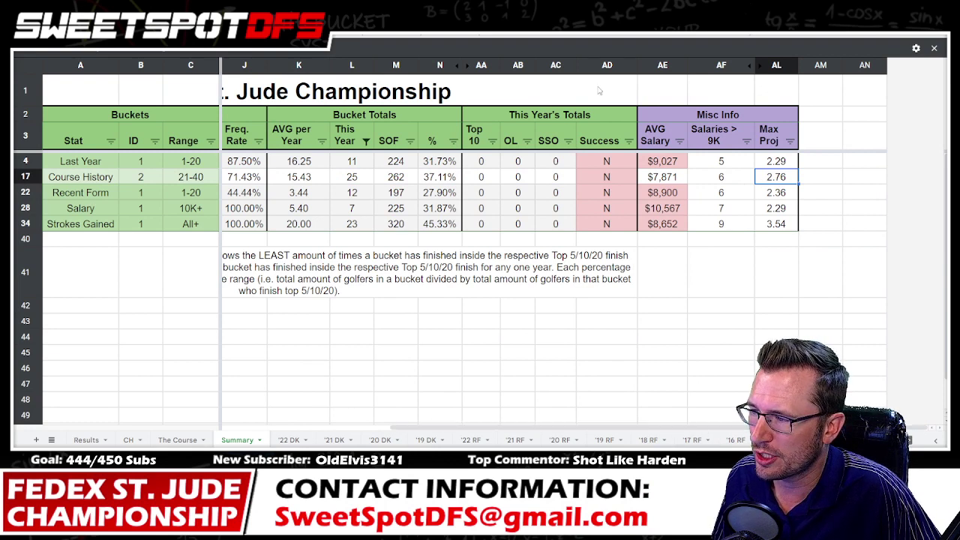
Hide the This Year's Totals columns AA to AD on the Summary sheet.
drag(607, 65, 481, 66)
right_click(482, 65)
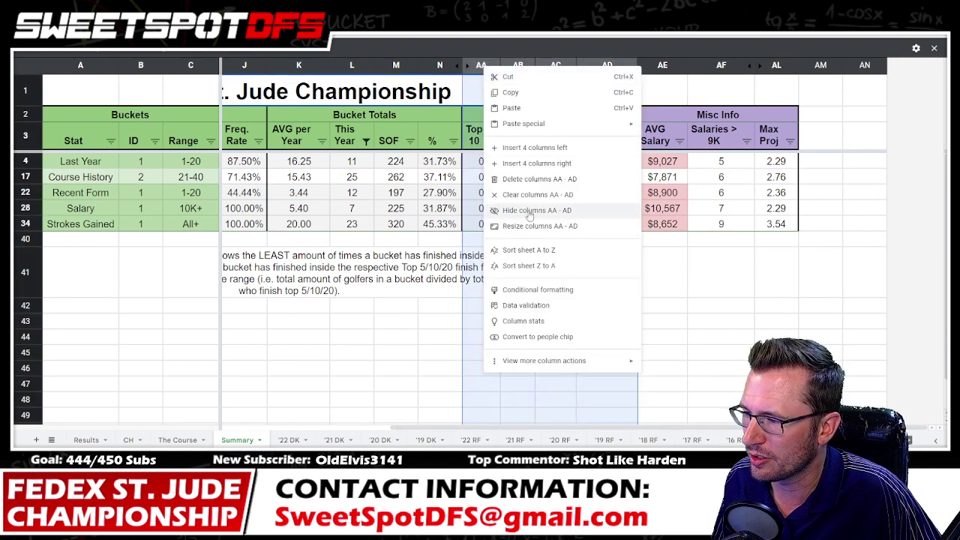
click(559, 223)
scroll(688, 432, left, 3)
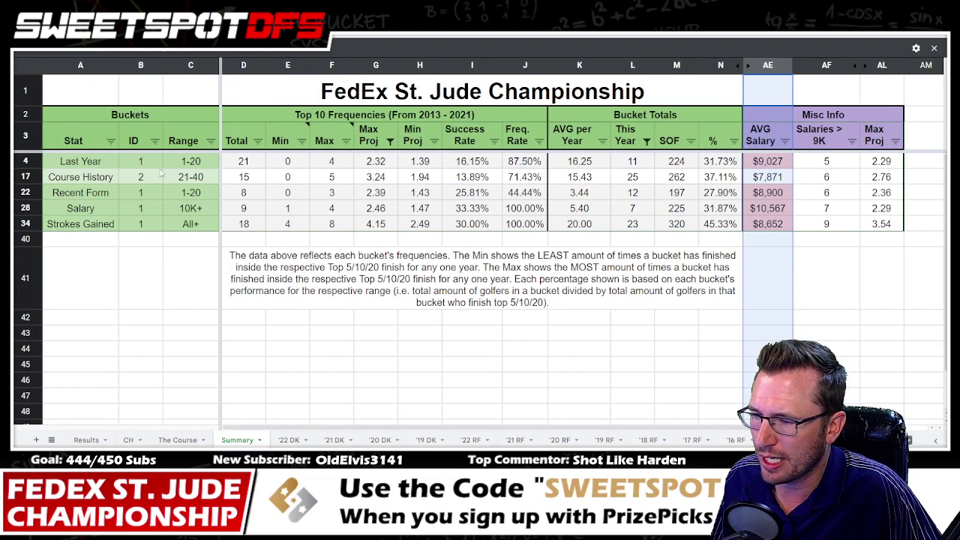
Highlight the Course History row together with both Max Proj columns, G and AL, to compare the projections.
click(17, 176)
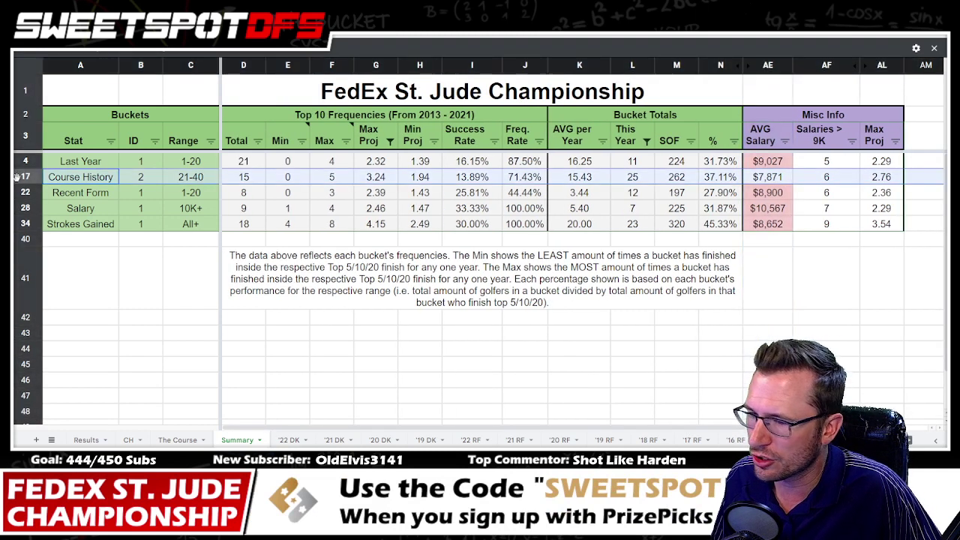
click(376, 65)
ctrl+click(885, 68)
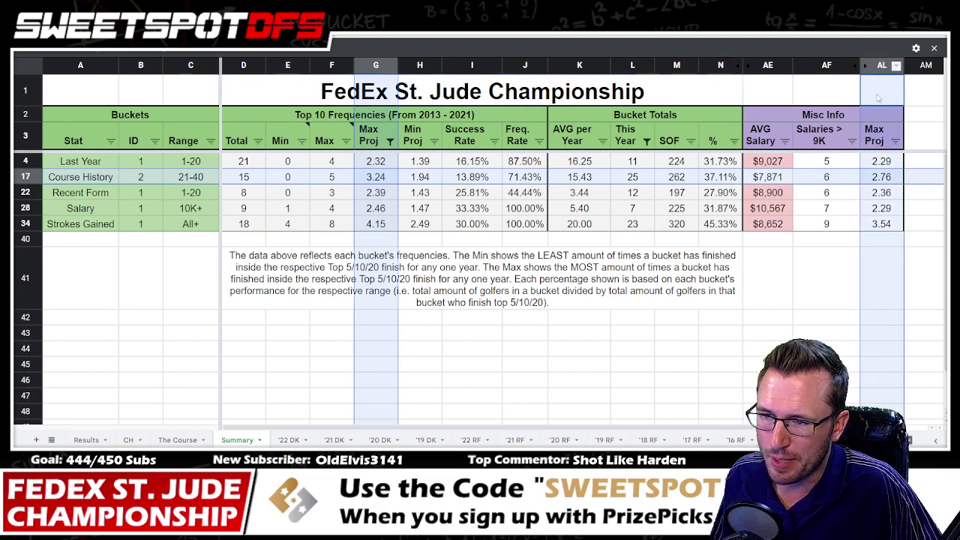
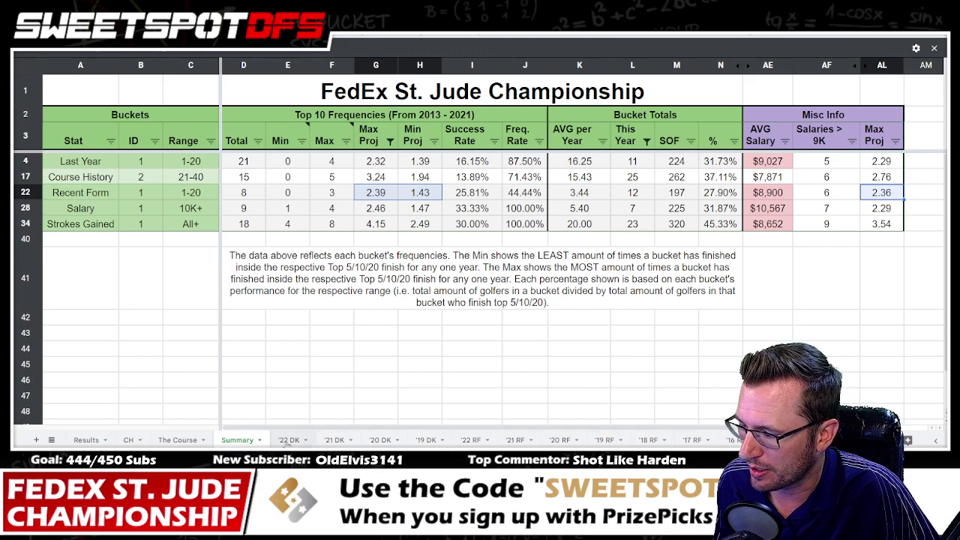
Reset the CH column filter on the '22 DK sheet to include all values.
click(289, 440)
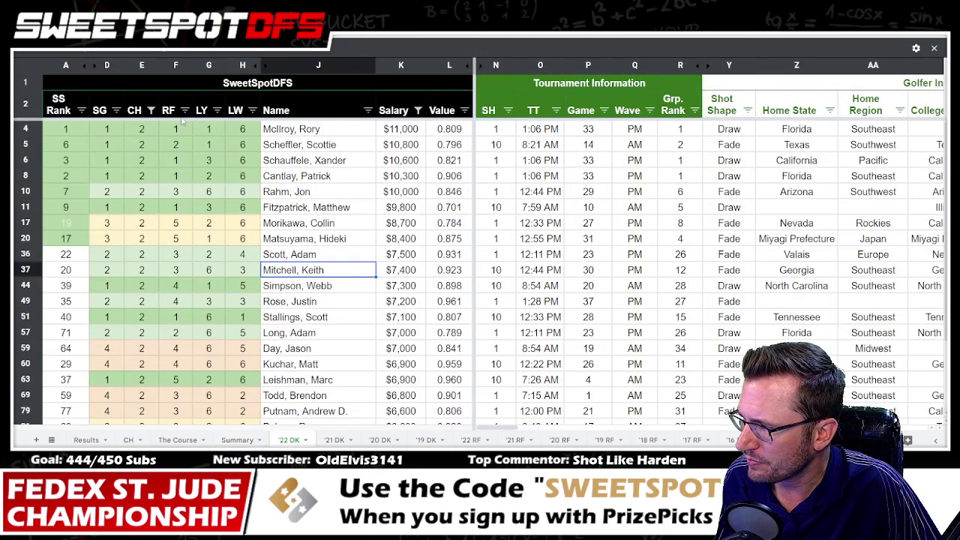
click(150, 111)
click(30, 235)
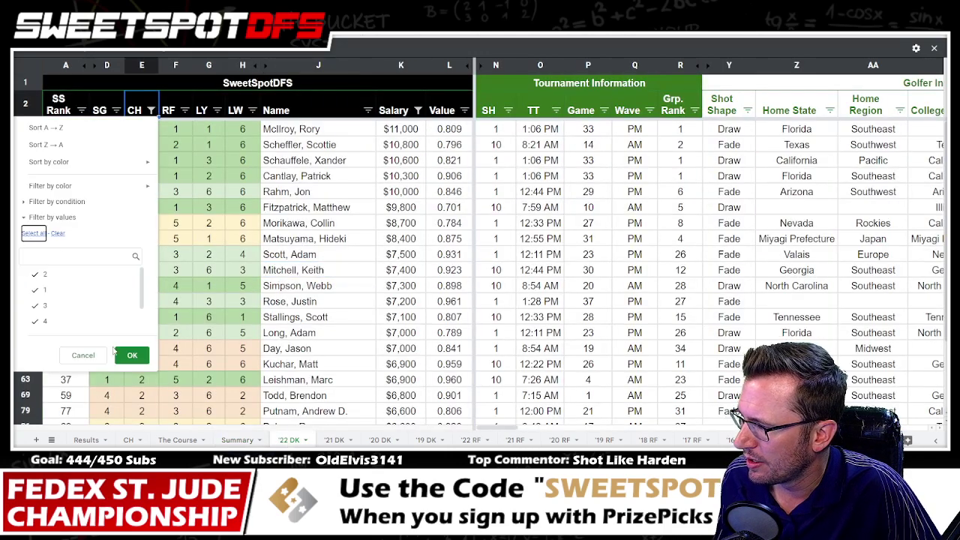
click(128, 359)
Filter the RF column to show only bucket 1.
click(185, 111)
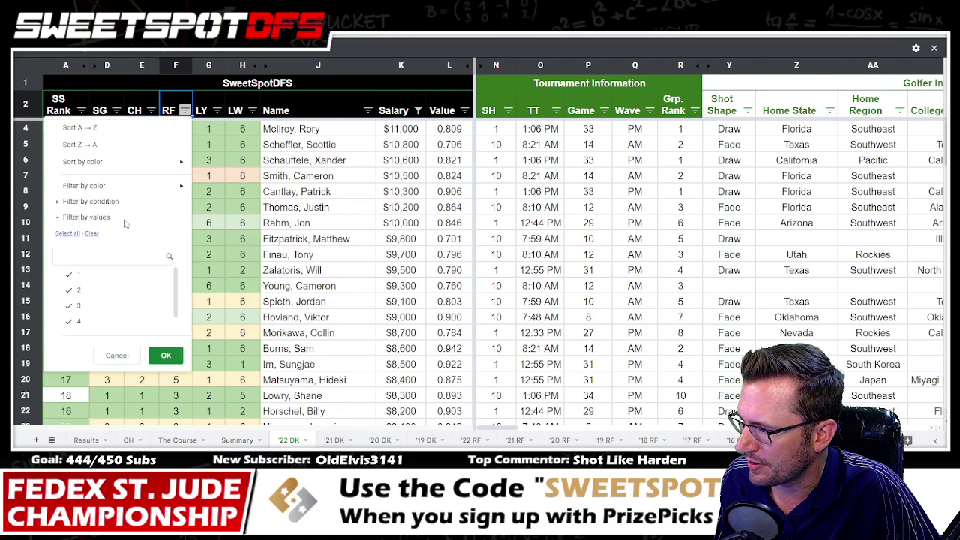
click(91, 233)
click(112, 274)
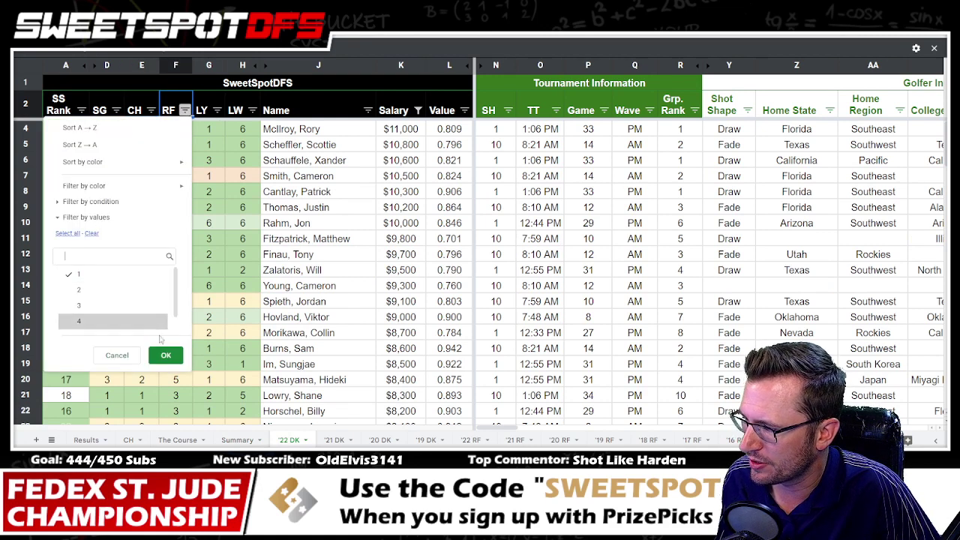
click(166, 355)
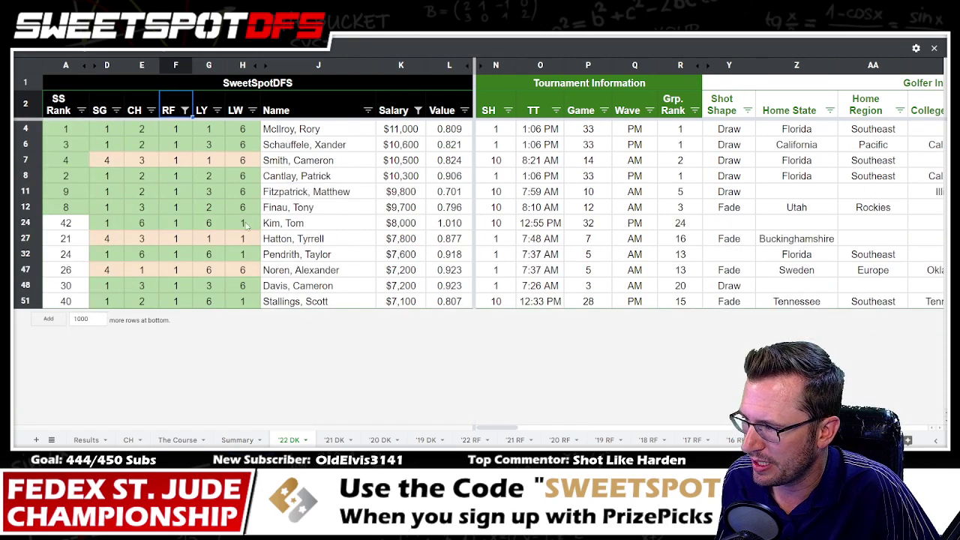
Recheck the Recent Form bucket on the Summary sheet, and highlight the rows of McIlroy and Fitzpatrick on the '22 DK sheet.
click(239, 440)
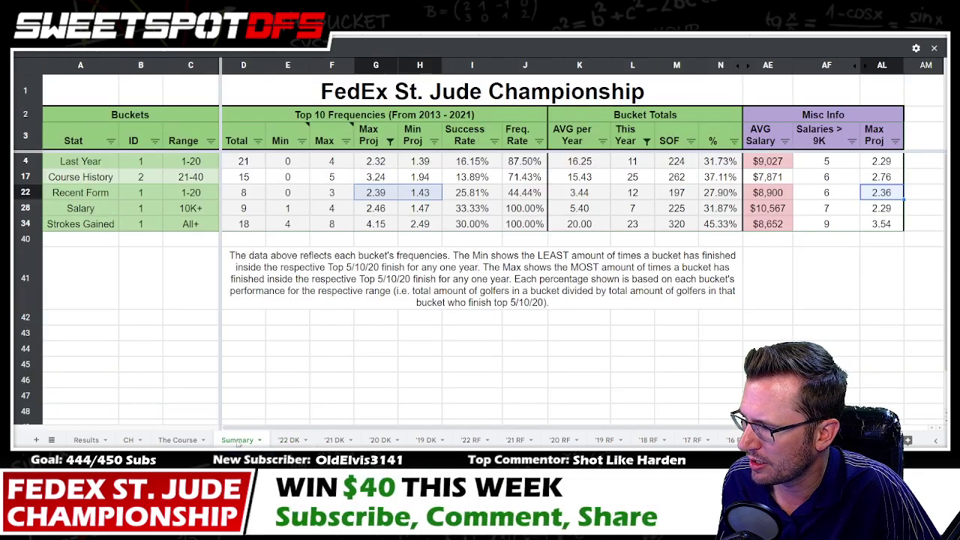
click(291, 441)
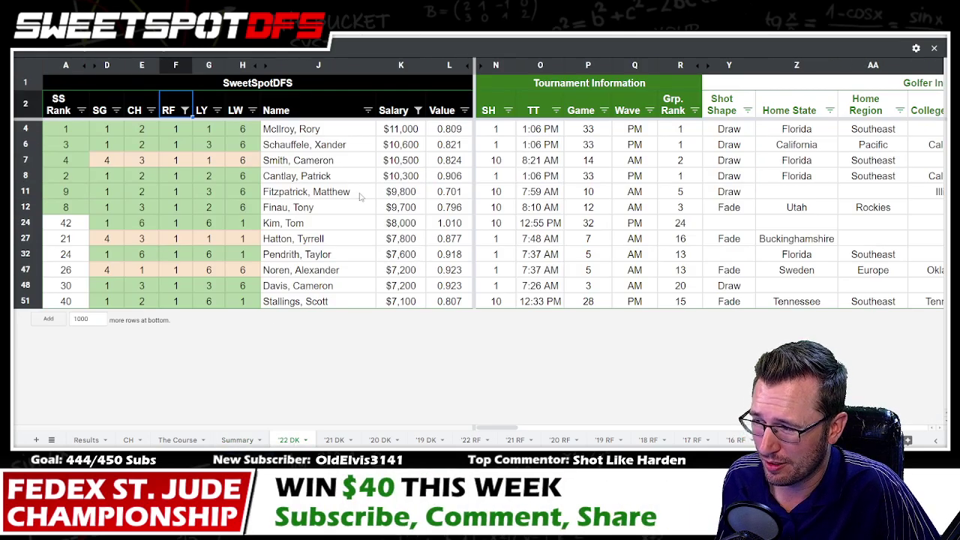
click(47, 126)
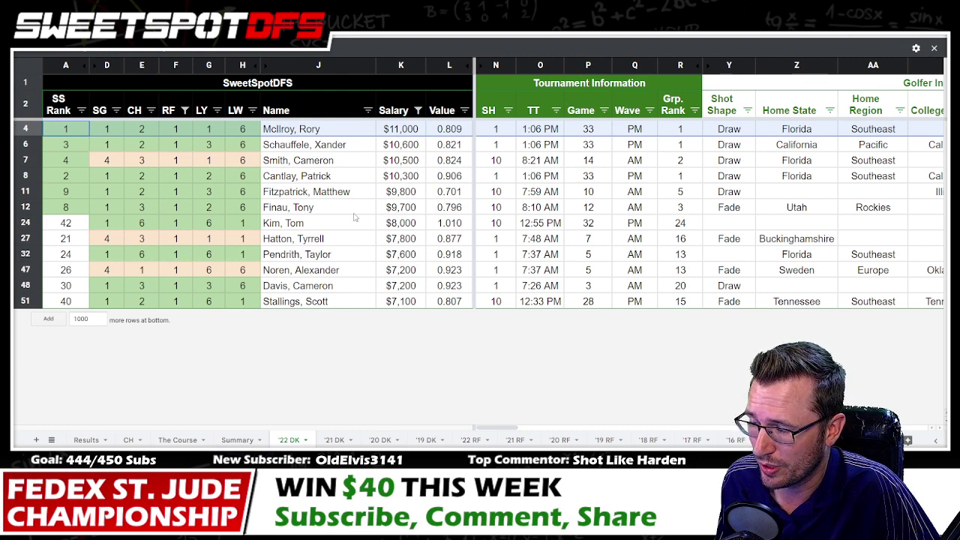
click(26, 192)
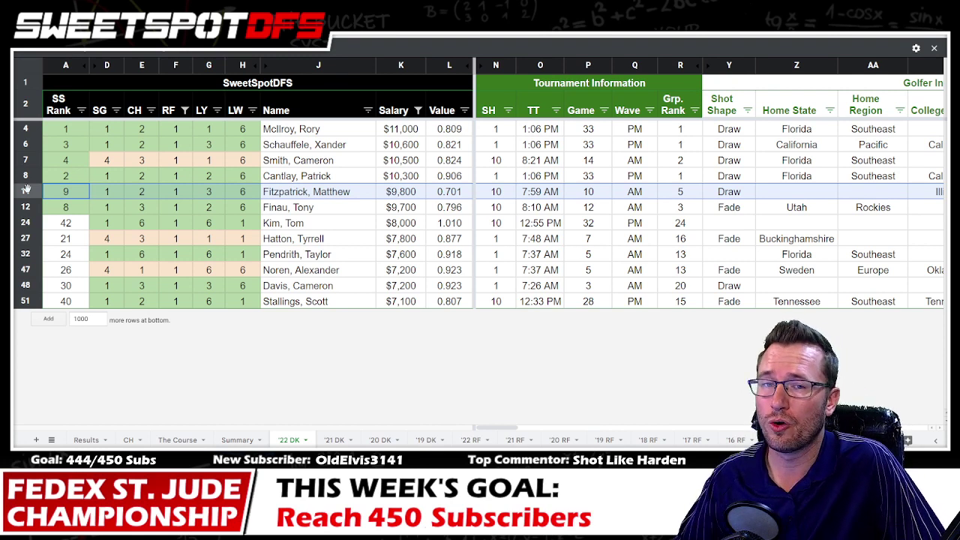
click(26, 129)
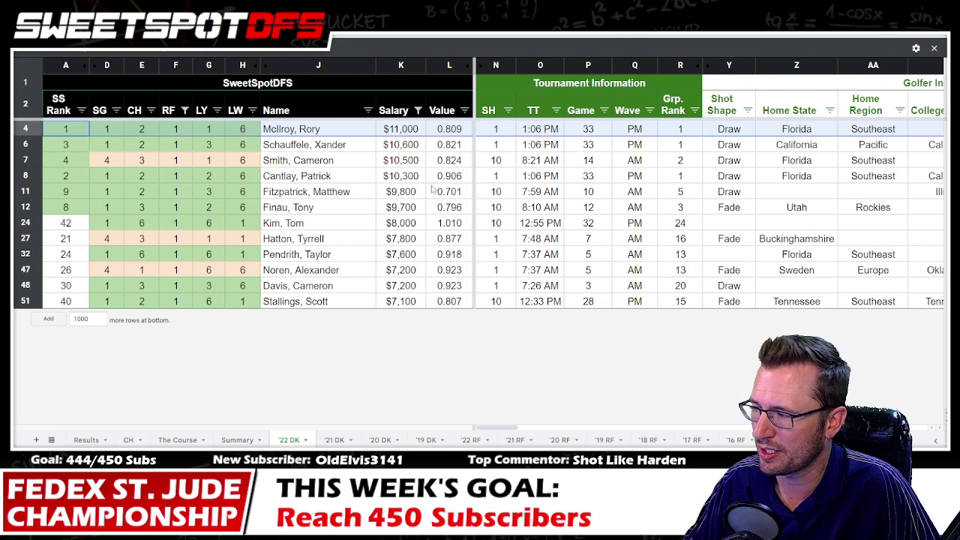
Check Cameron Smith's RF and LY buckets, Cantlay's CH bucket, and Fitzpatrick's CH and RF buckets.
click(26, 160)
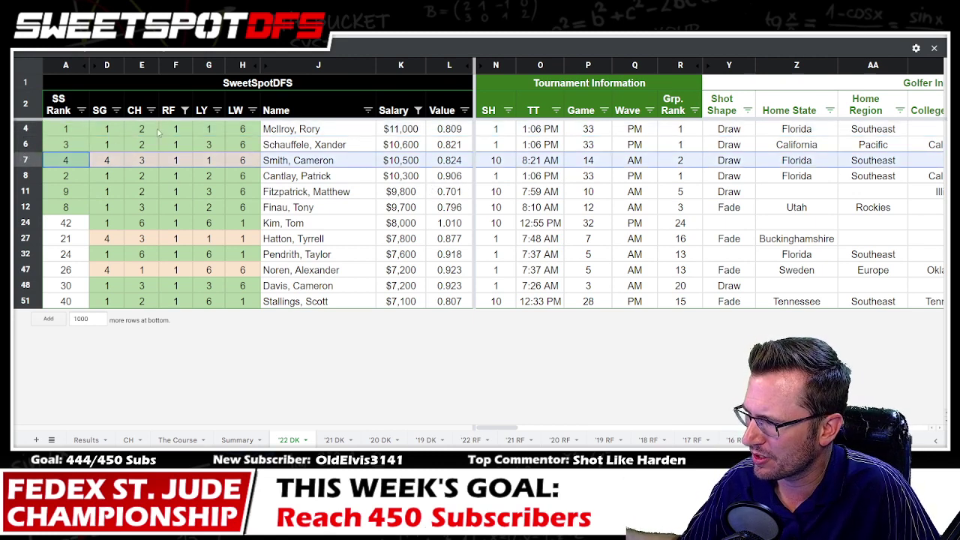
click(184, 163)
click(219, 164)
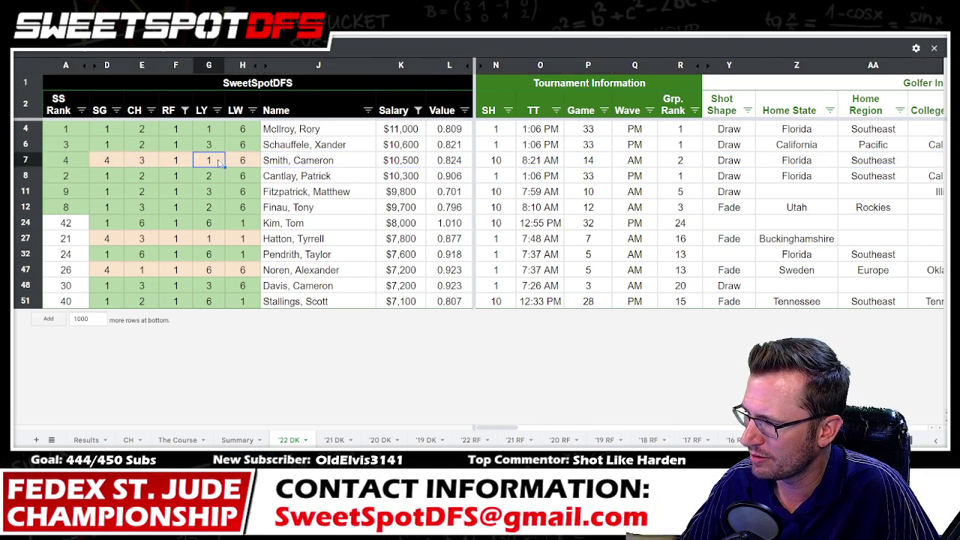
click(25, 176)
click(138, 177)
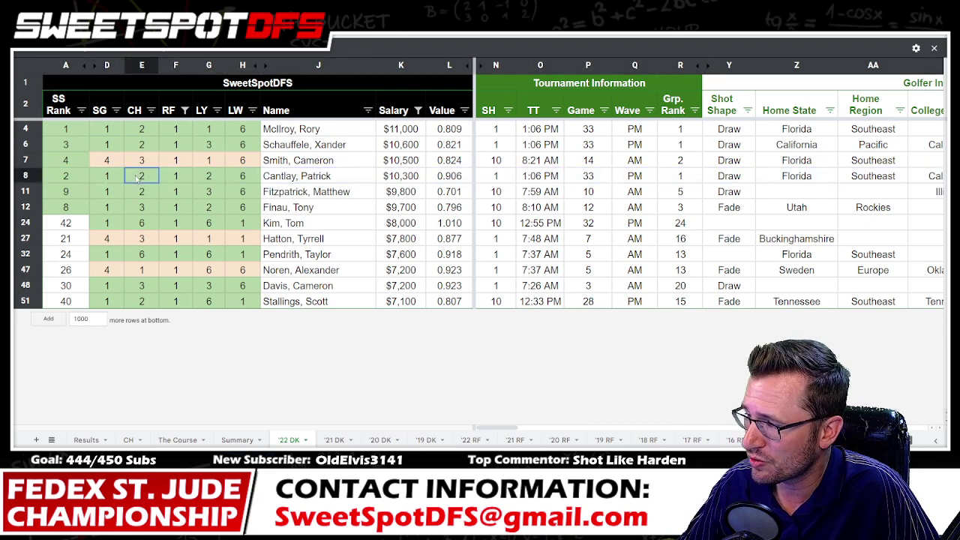
drag(138, 177, 178, 190)
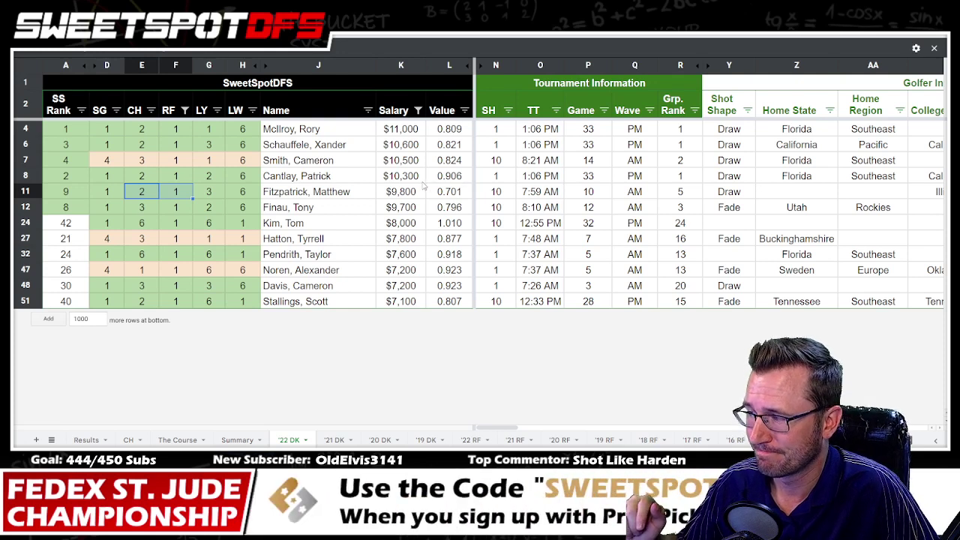
Highlight the names McIlroy and Fitzpatrick as favorites in the recent form bucket, ending on McIlroy.
click(309, 129)
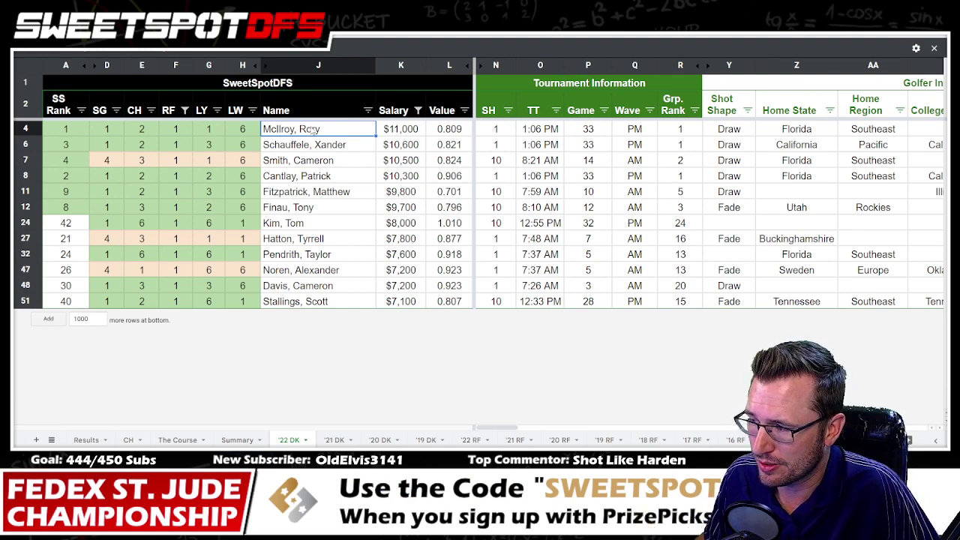
ctrl+click(306, 193)
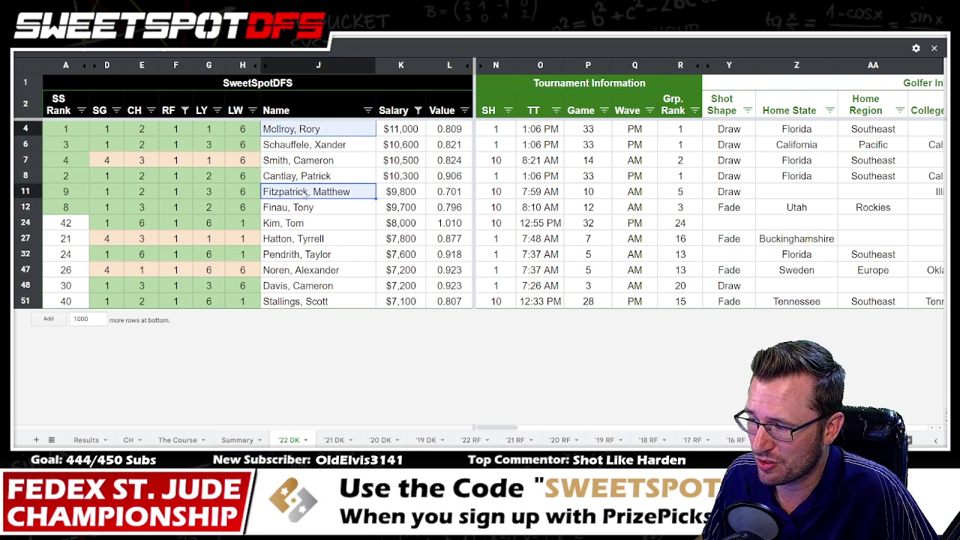
click(306, 194)
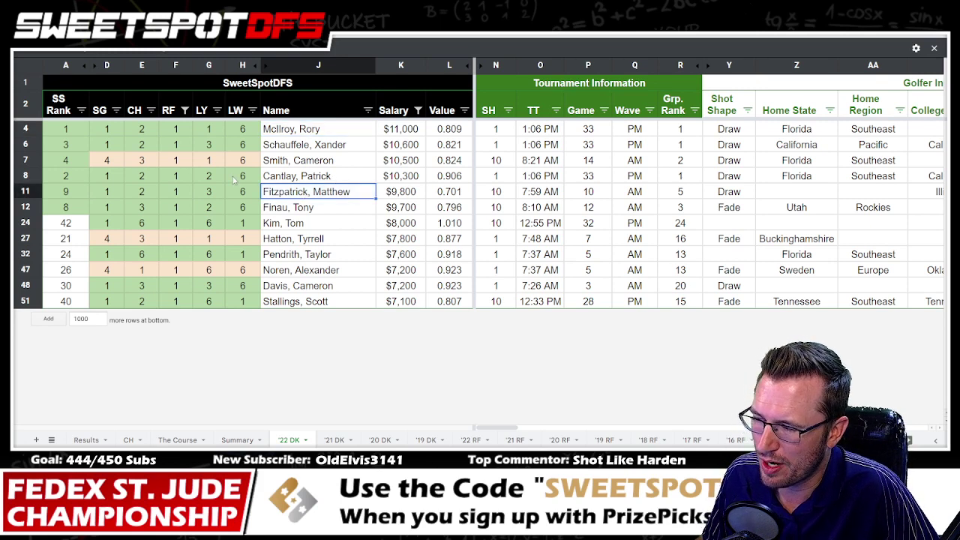
click(310, 129)
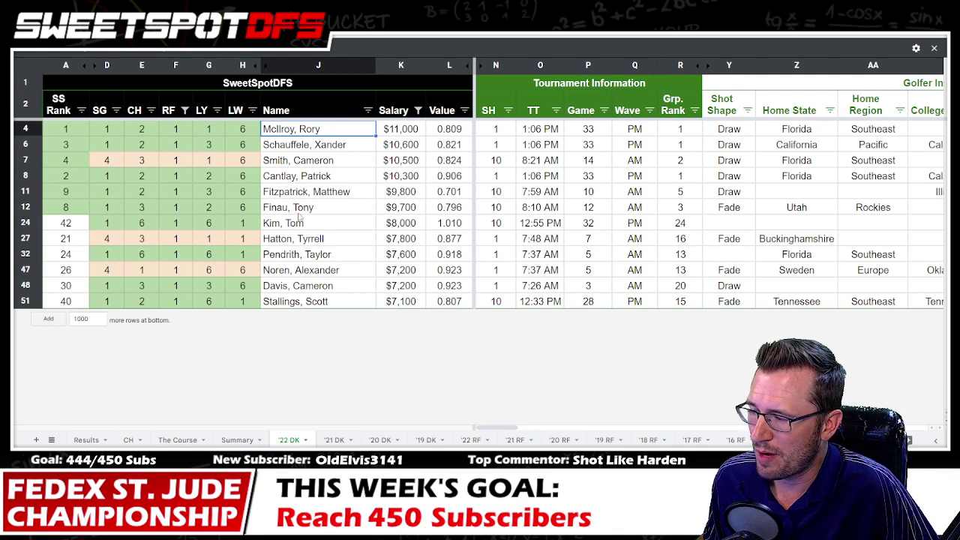
Highlight the lower-salary names from Tom Kim down to Scott Stallings in the filtered list.
drag(333, 224, 332, 303)
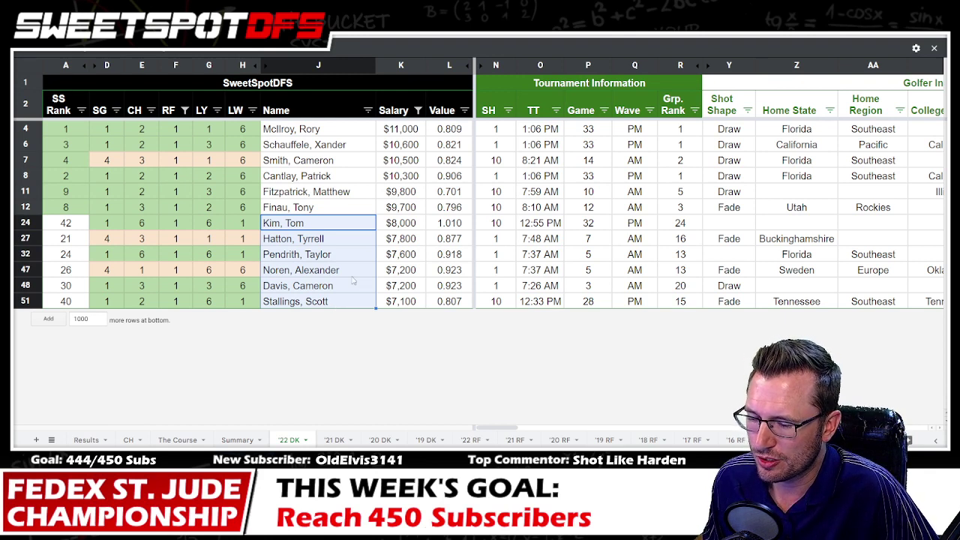
drag(295, 225, 296, 303)
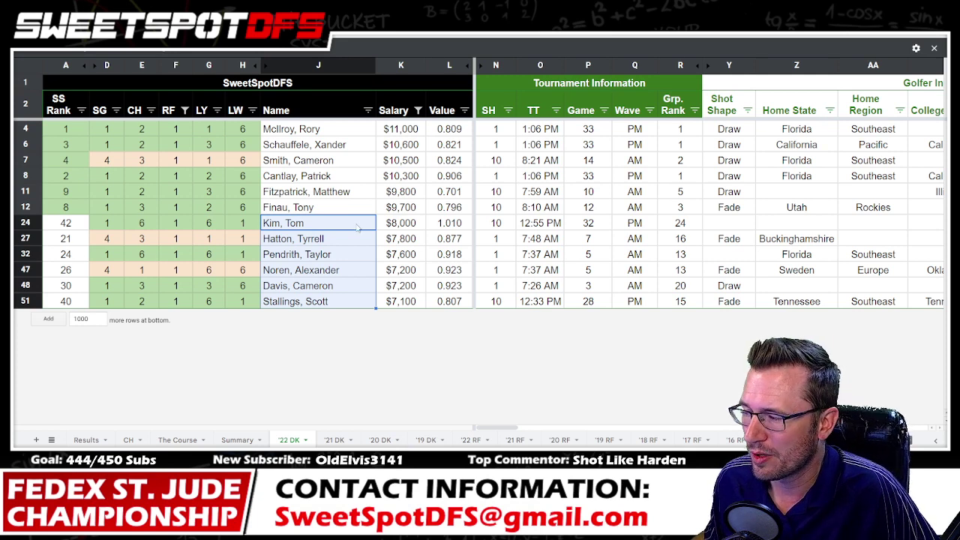
drag(359, 229, 354, 302)
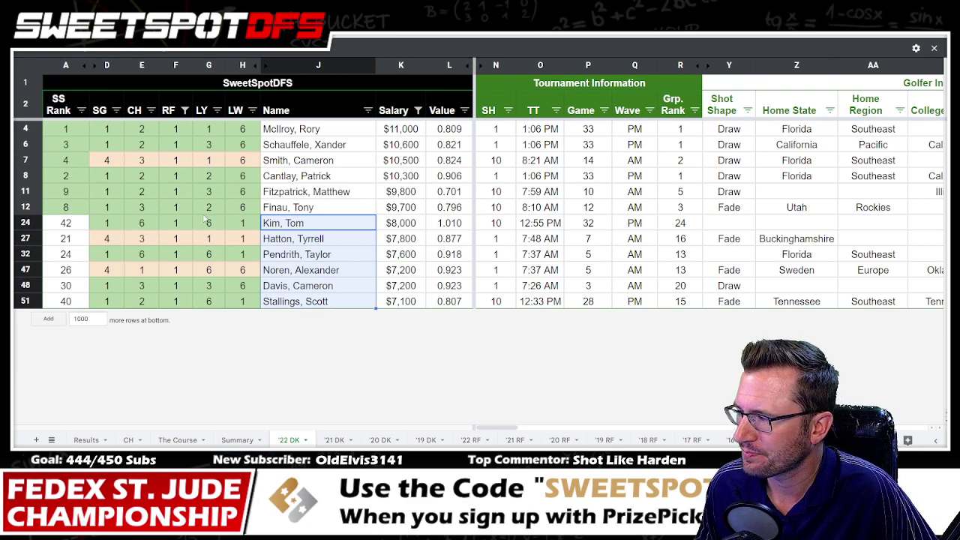
Highlight the rows of McIlroy, Cantlay and Fitzpatrick in the filtered '22 DK list.
click(24, 129)
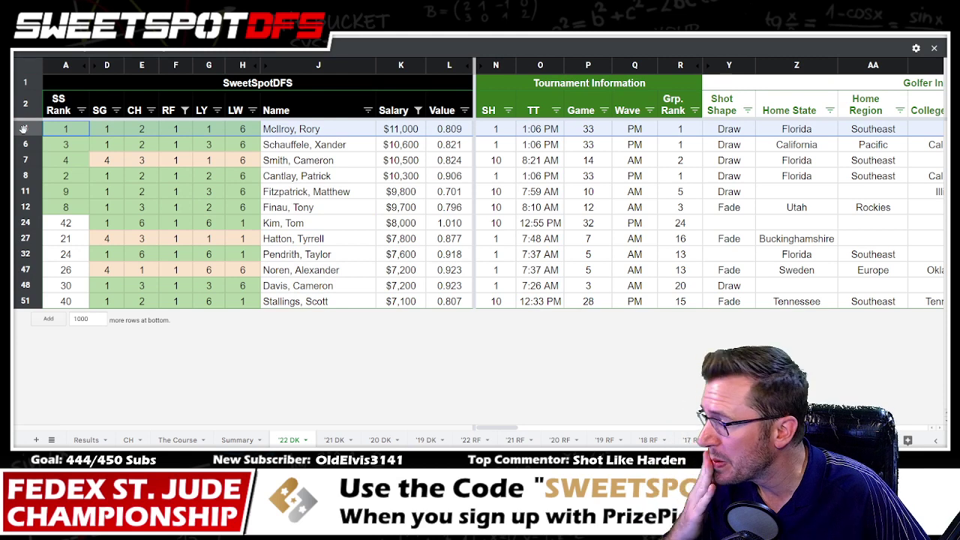
click(27, 173)
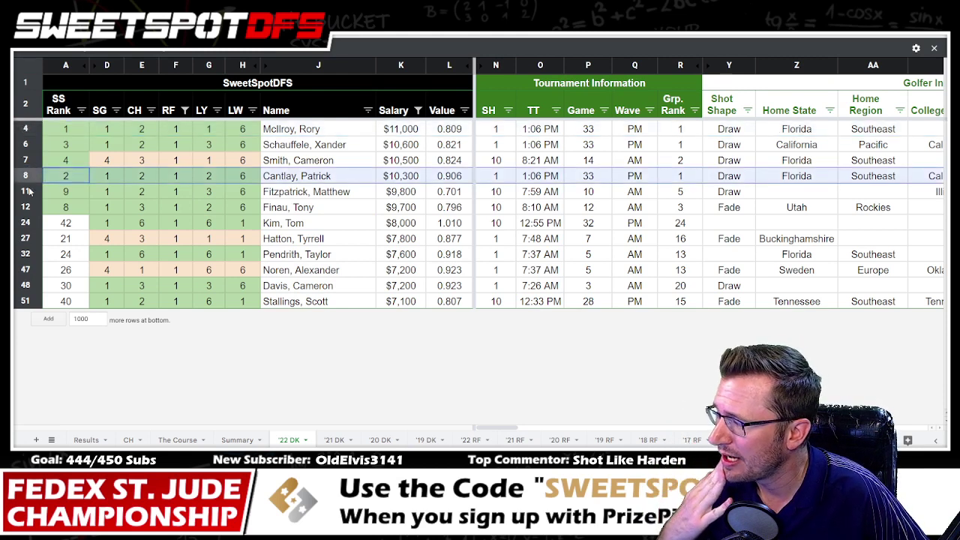
click(26, 192)
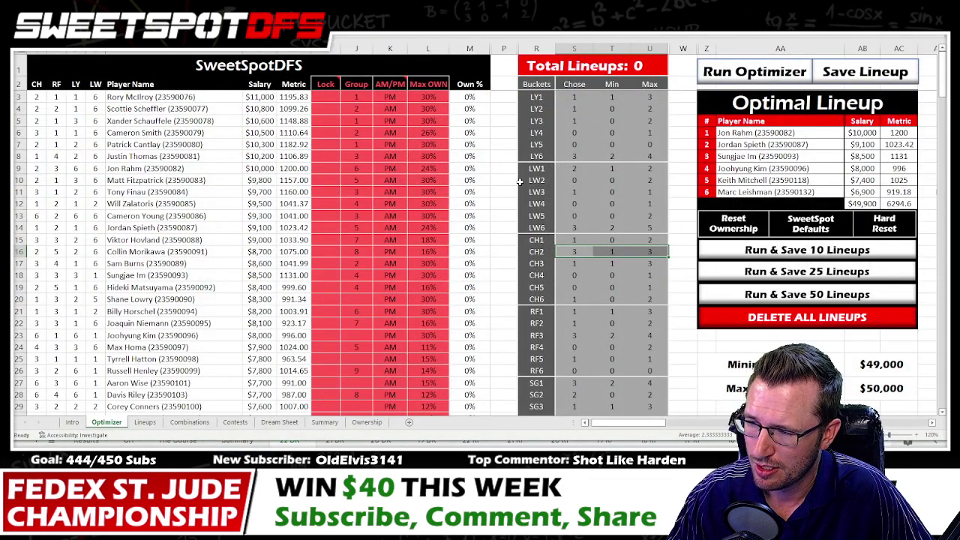
In the Excel lineup workbook's Optimizer sheet, set Rory McIlroy's lock to Y.
click(327, 98)
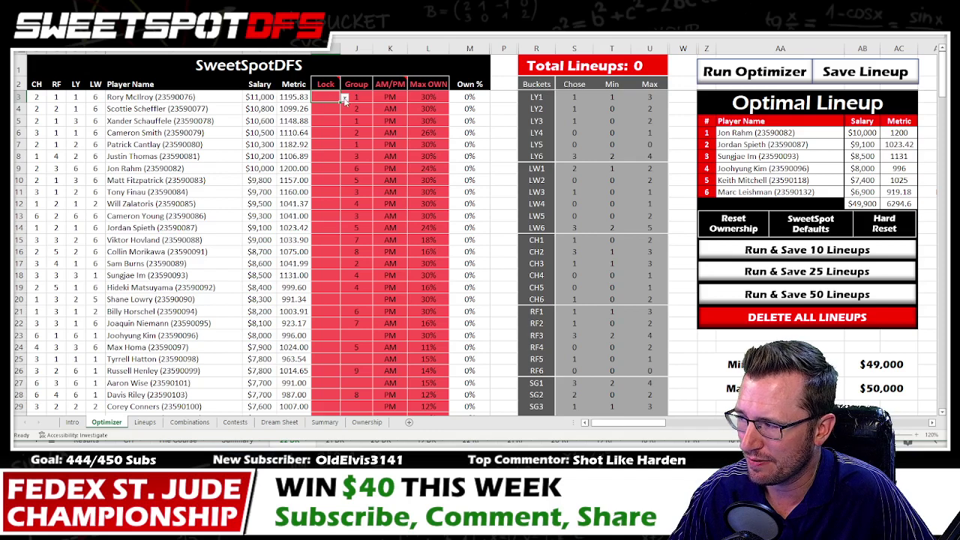
click(344, 99)
click(322, 117)
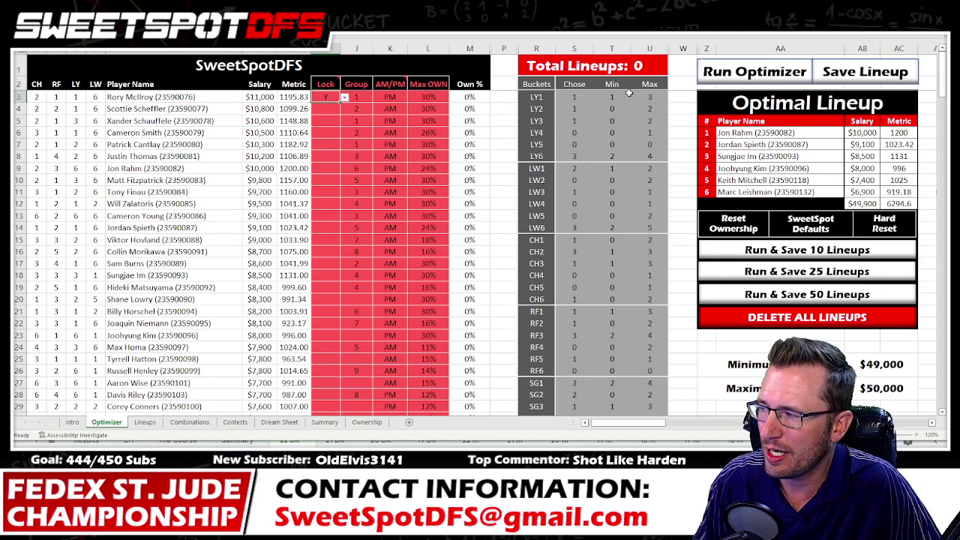
Check the chosen, minimum and maximum counts for the LY1, CH2 and RF1 buckets.
drag(576, 98, 650, 98)
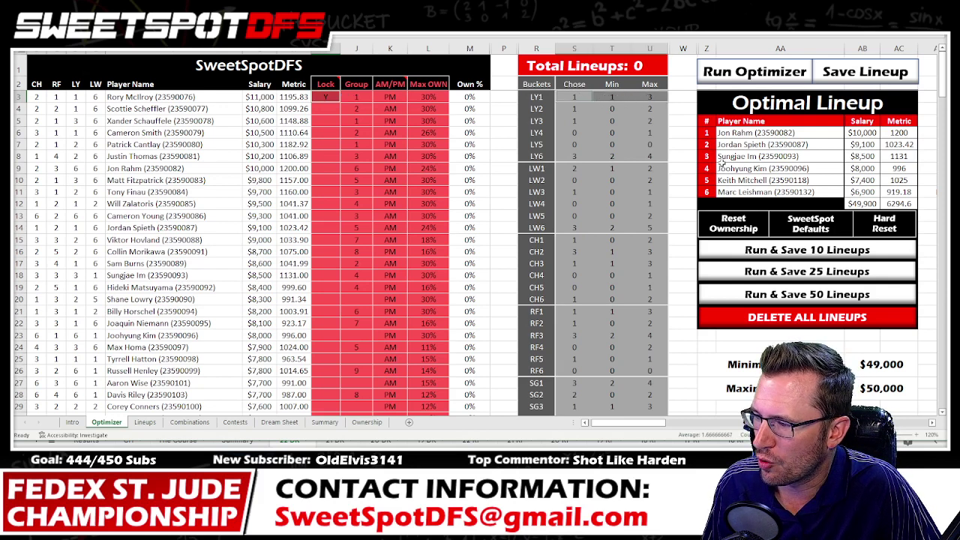
click(580, 250)
drag(580, 250, 649, 251)
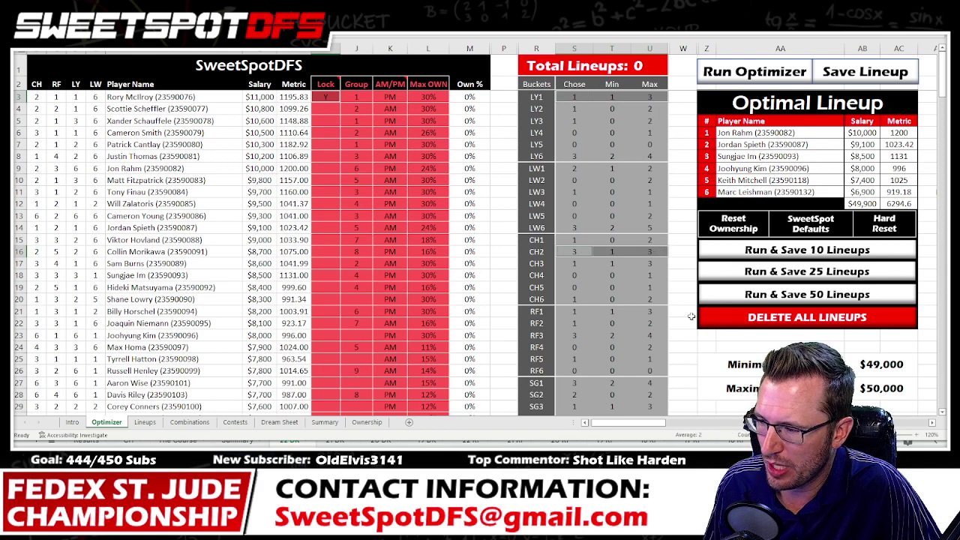
drag(573, 311, 650, 312)
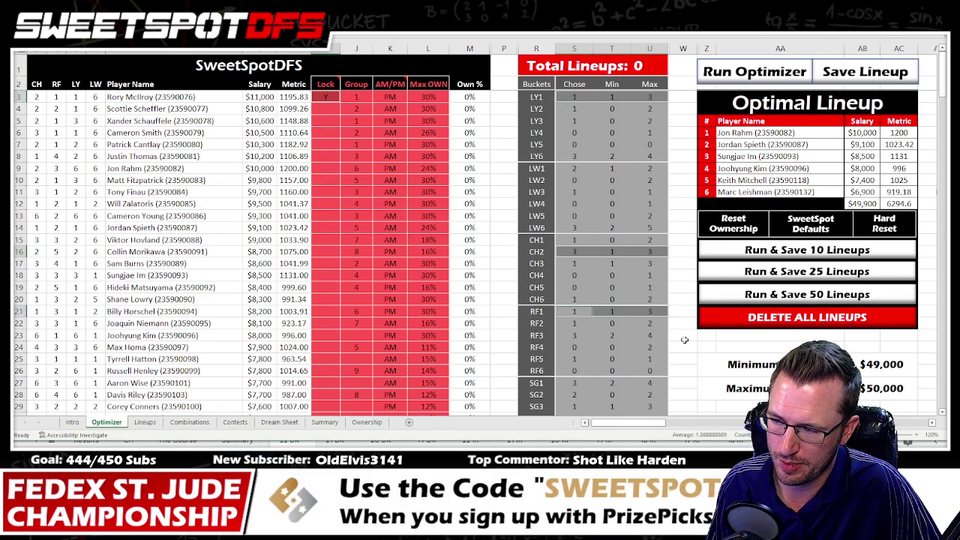
click(584, 181)
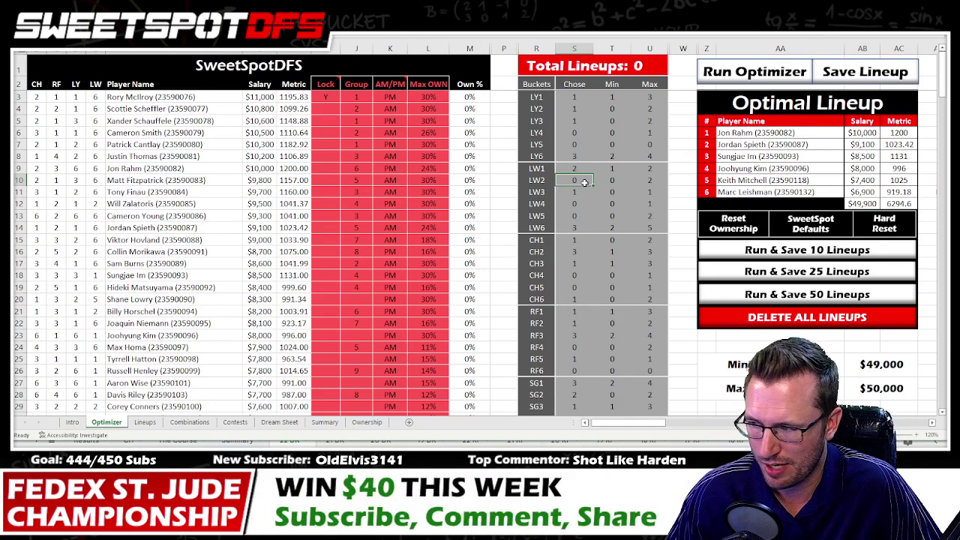
Lock Sam Burns into the lineup with Y.
click(331, 263)
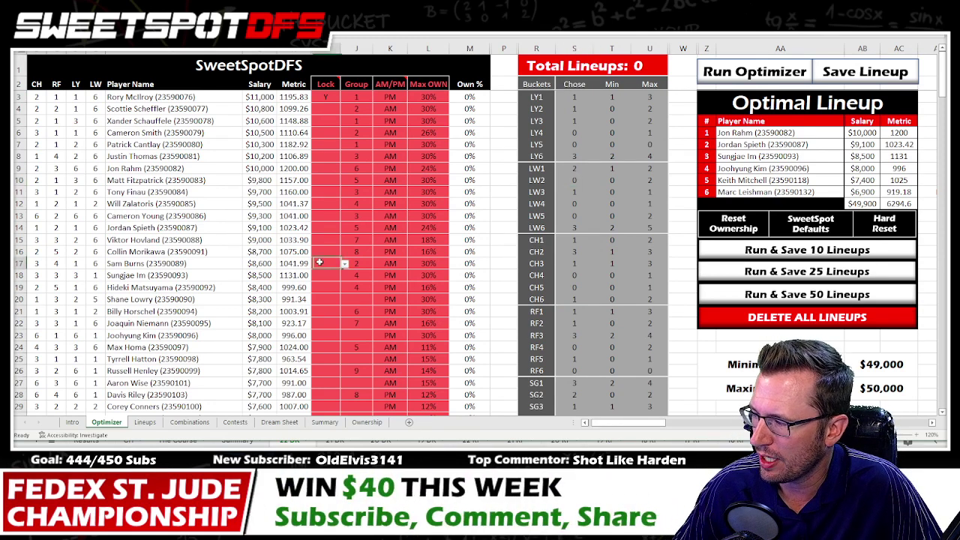
click(344, 264)
click(322, 277)
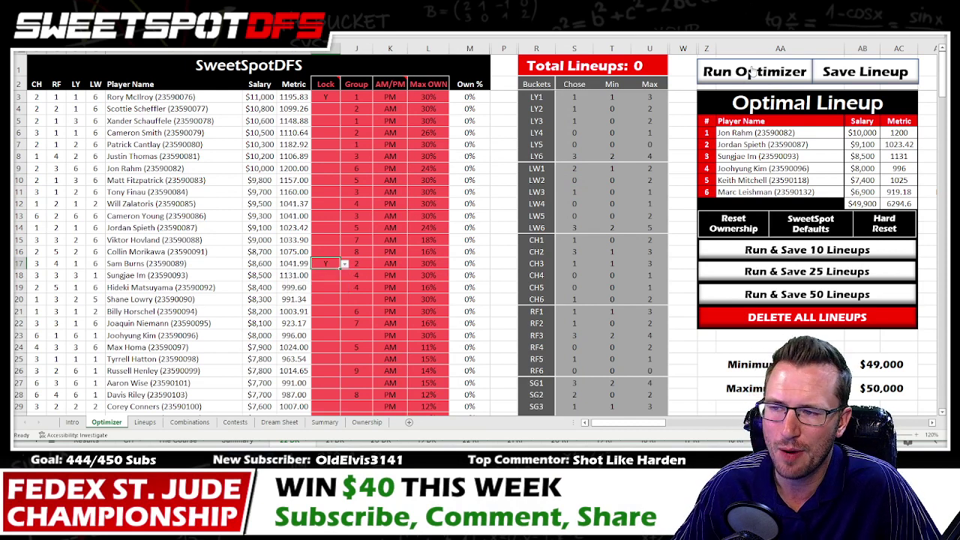
Run the optimizer repeatedly to generate alternative lineups around the locked McIlroy and Burns.
click(750, 66)
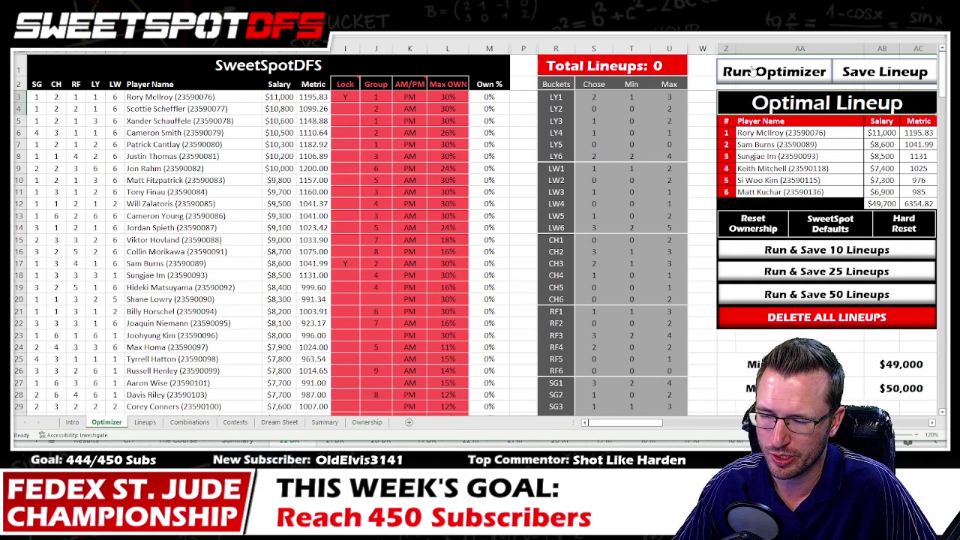
click(751, 67)
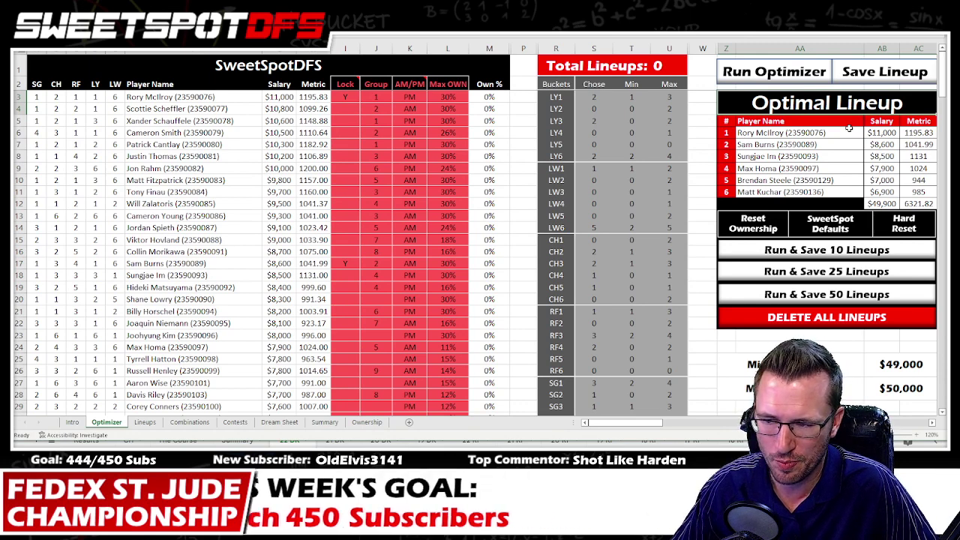
click(762, 73)
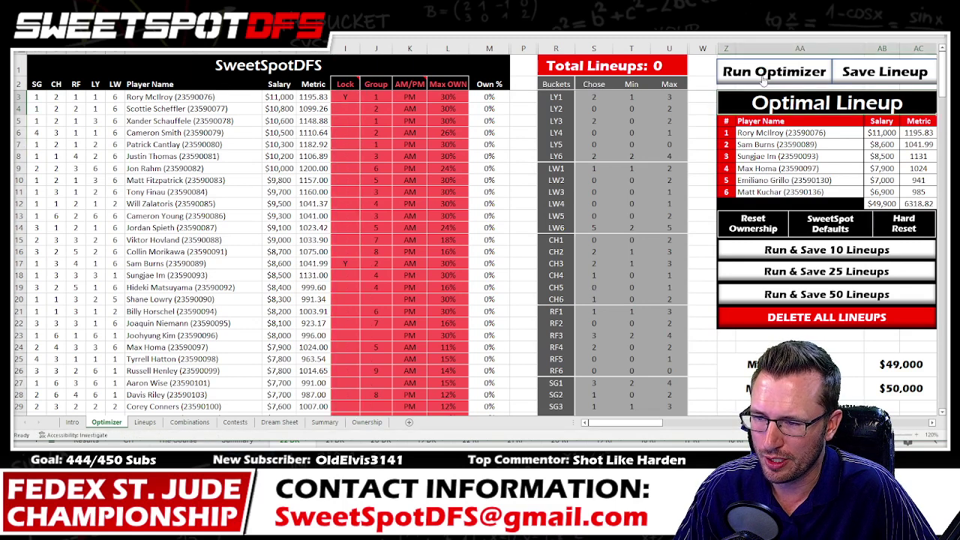
click(761, 72)
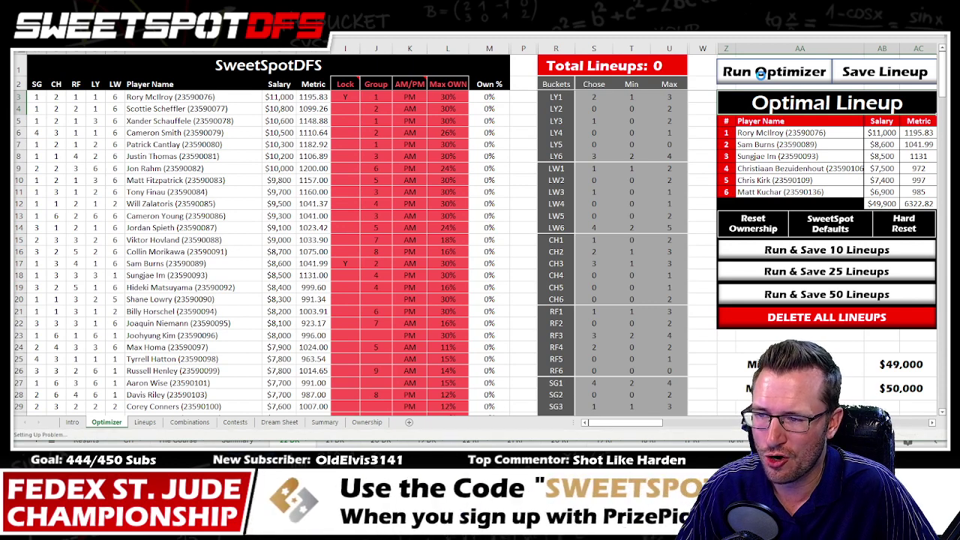
click(761, 73)
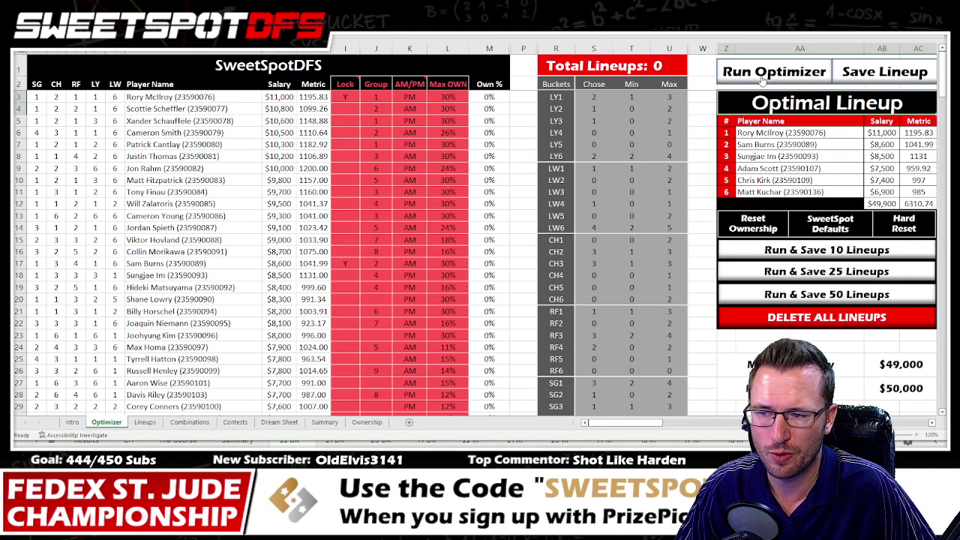
click(759, 73)
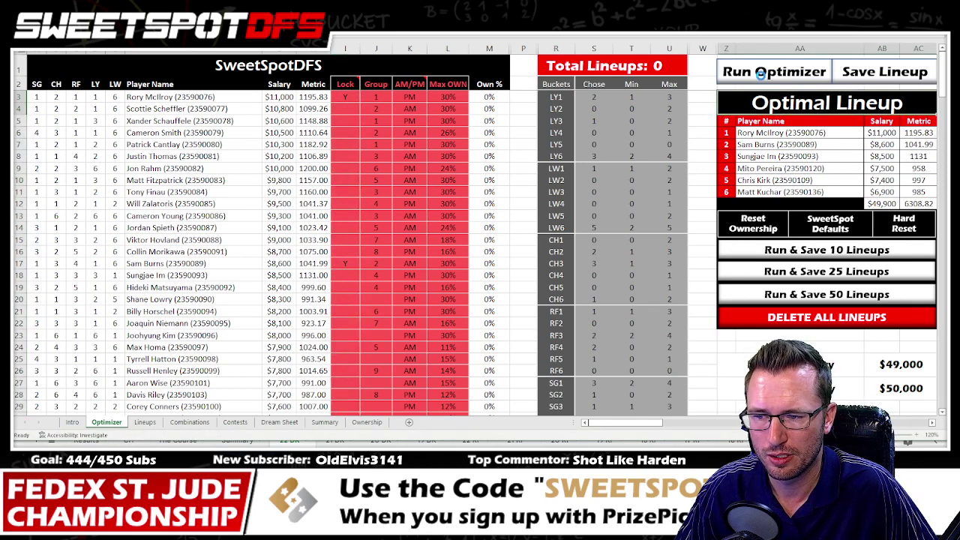
click(760, 72)
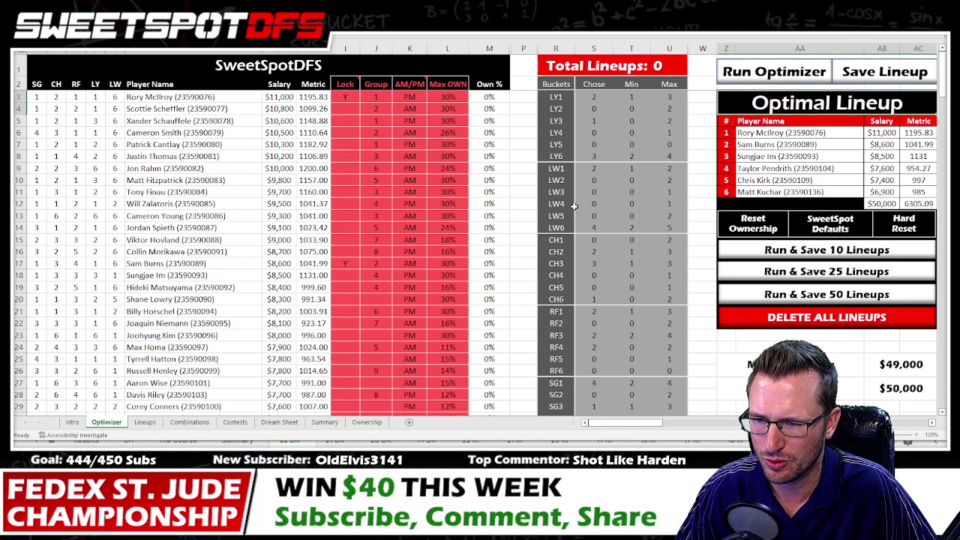
Clear the N exclusions from the lower-salary golfers' locks, and exclude Matt Kuchar with N.
scroll(401, 275, down, 8)
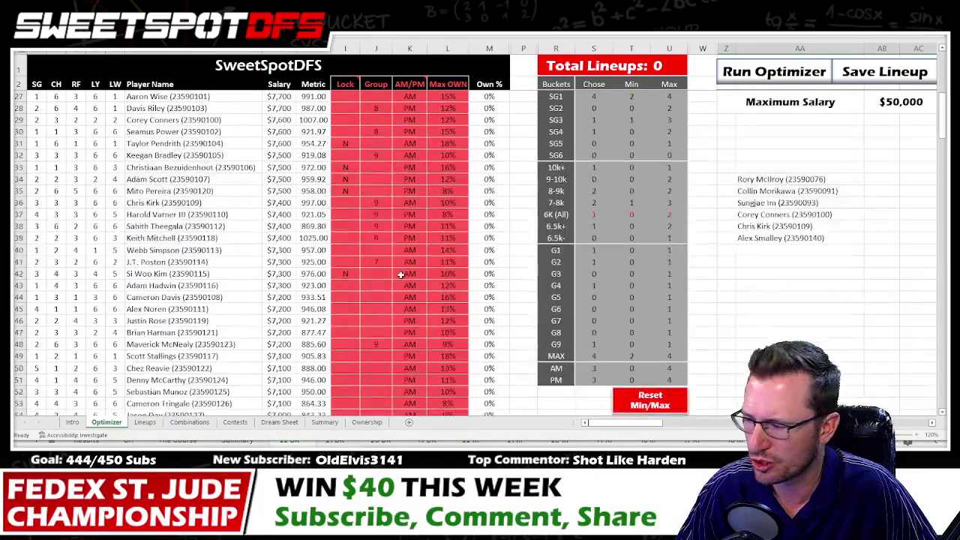
scroll(401, 274, down, 6)
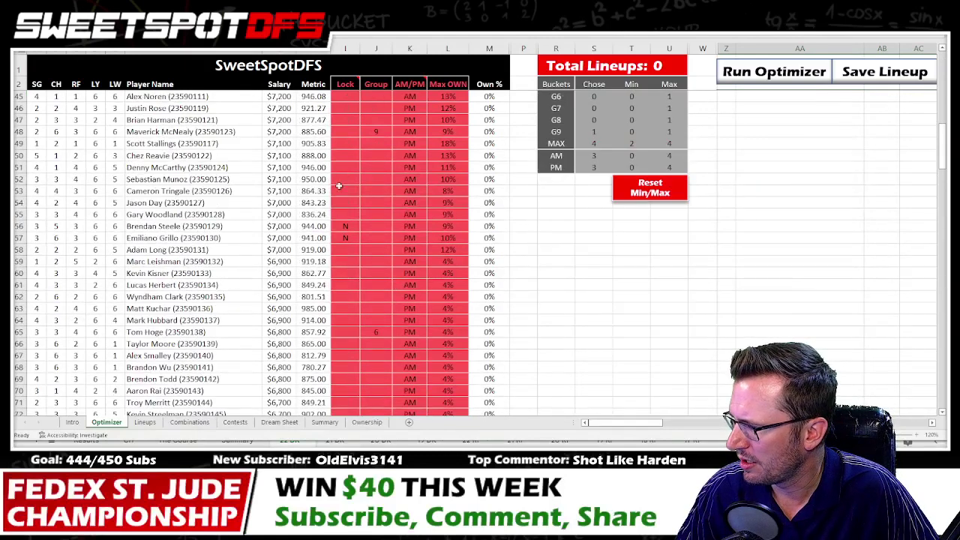
drag(341, 166, 333, 315)
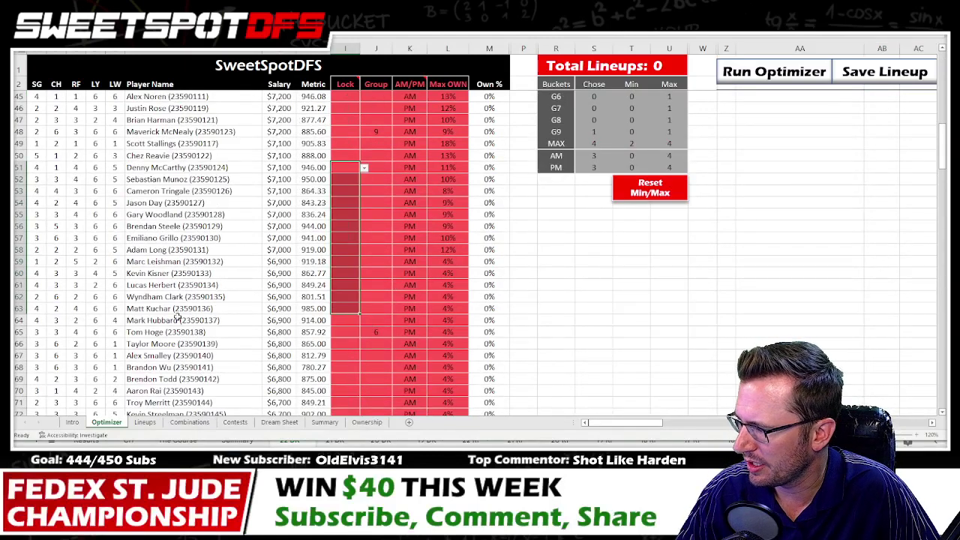
click(364, 308)
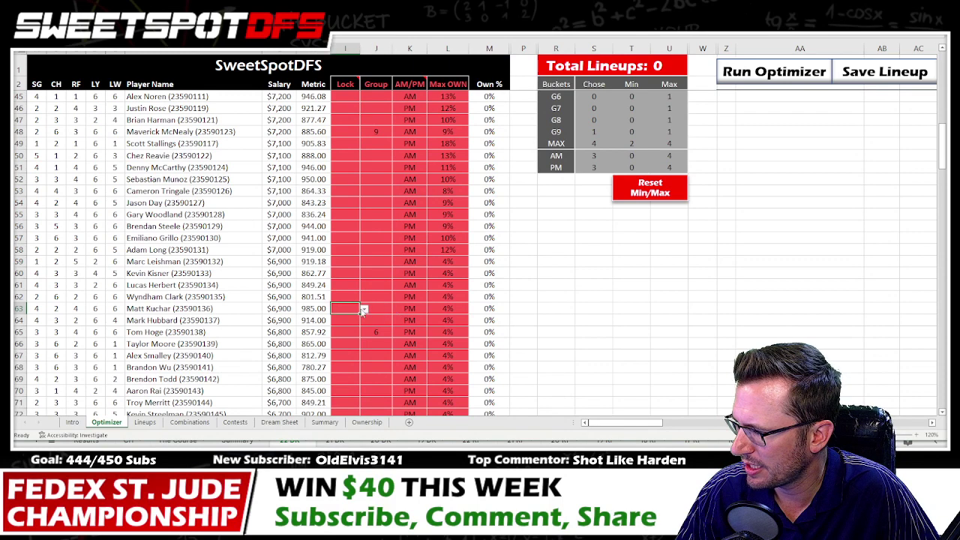
scroll(363, 322, up, 7)
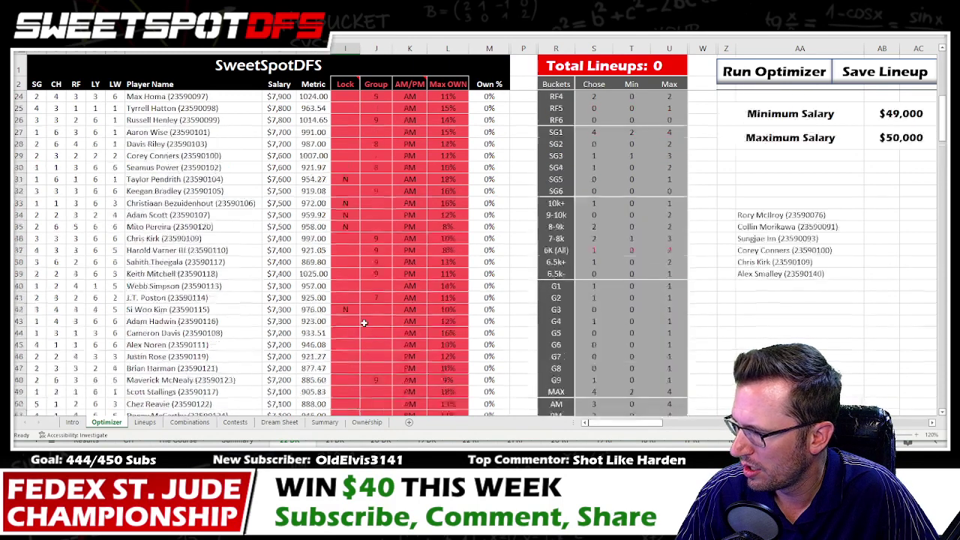
click(353, 261)
drag(350, 166, 350, 331)
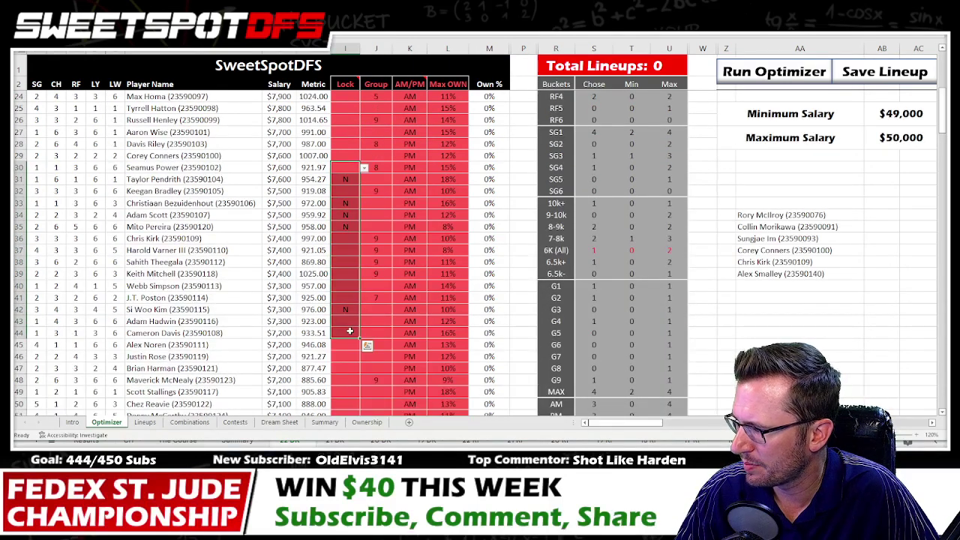
Rerun the optimizer several times to generate McIlroy and Burns lineups without Matt Kuchar.
click(773, 73)
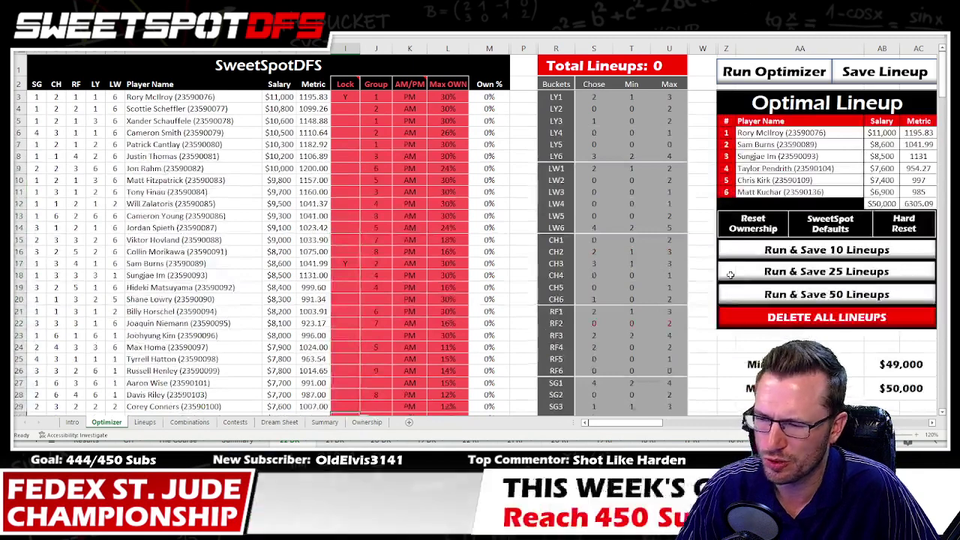
click(765, 74)
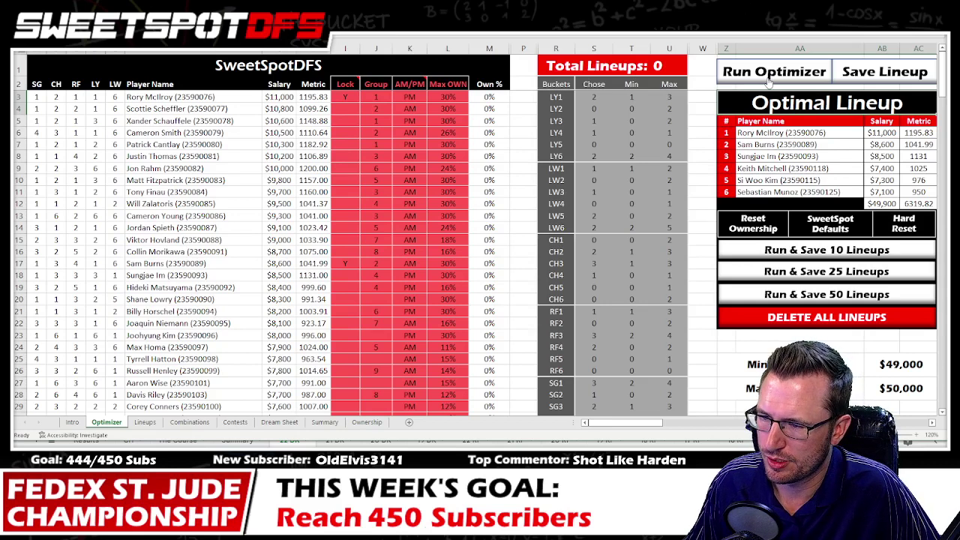
click(767, 75)
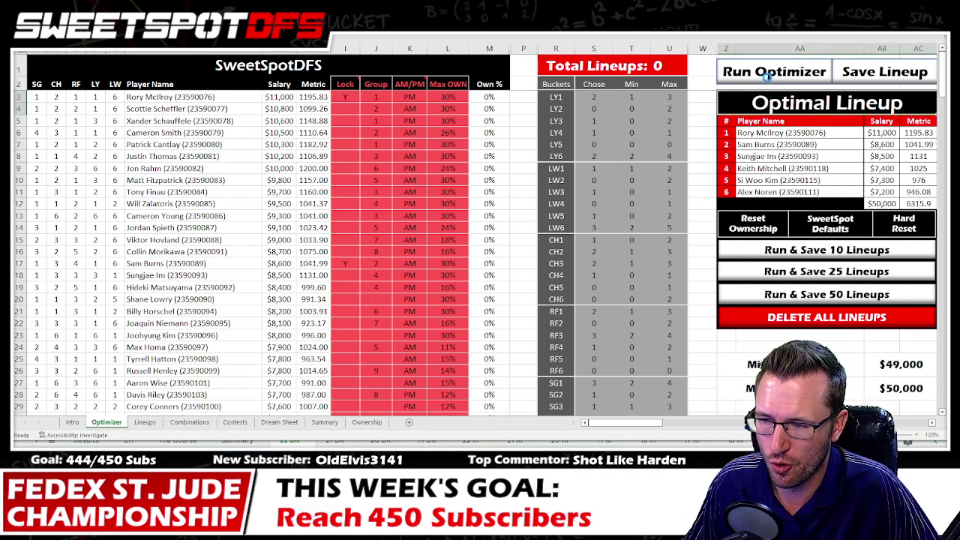
click(767, 75)
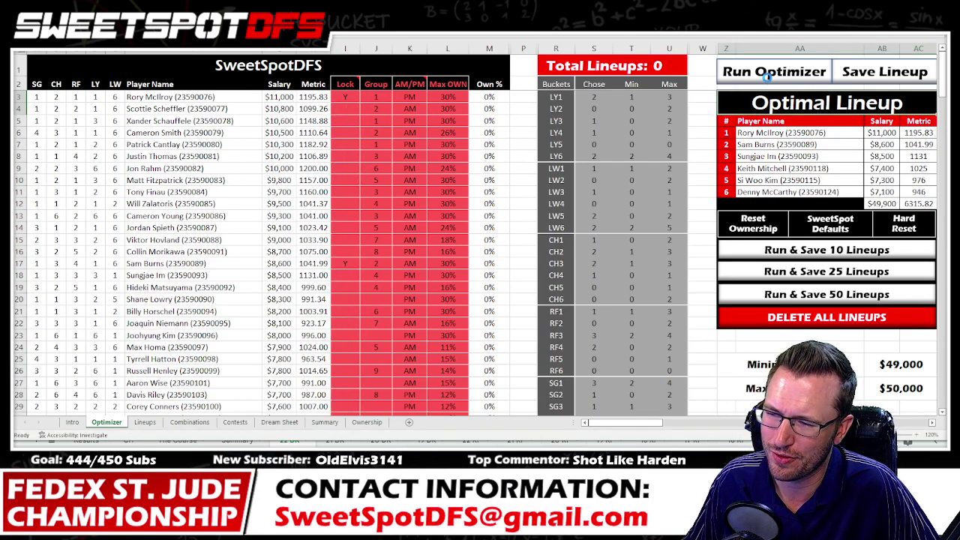
click(767, 75)
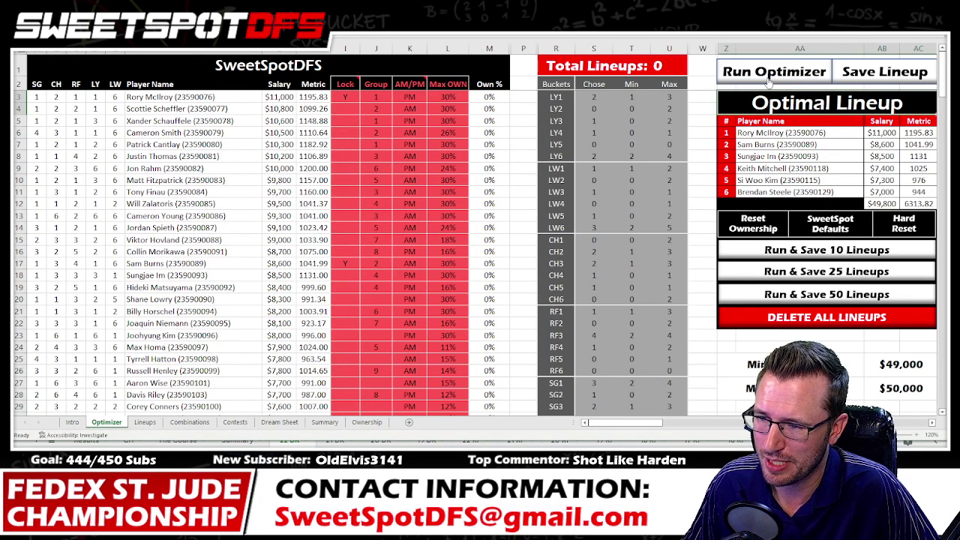
click(767, 75)
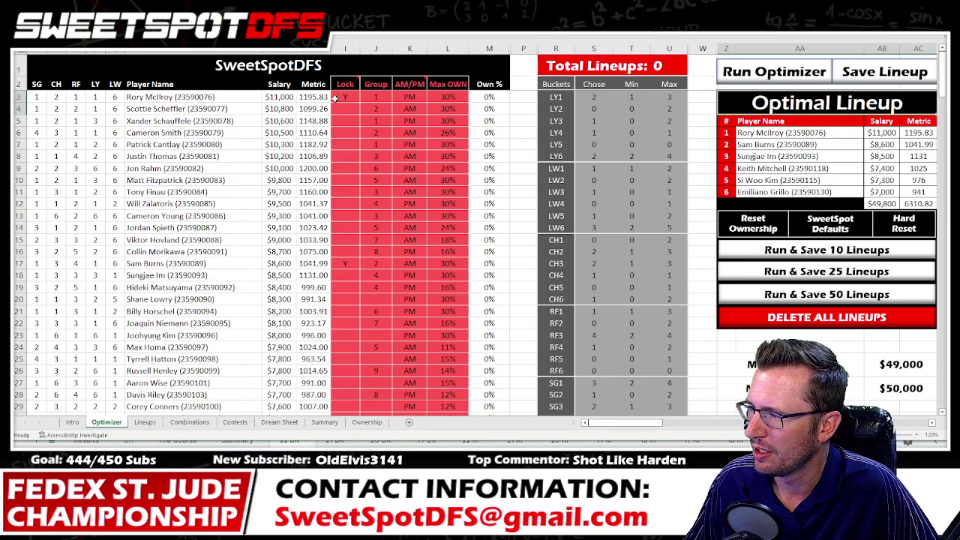
Clear the N exclusions from the locks of Alex Noren down through Emiliano Grillo.
drag(335, 97, 345, 408)
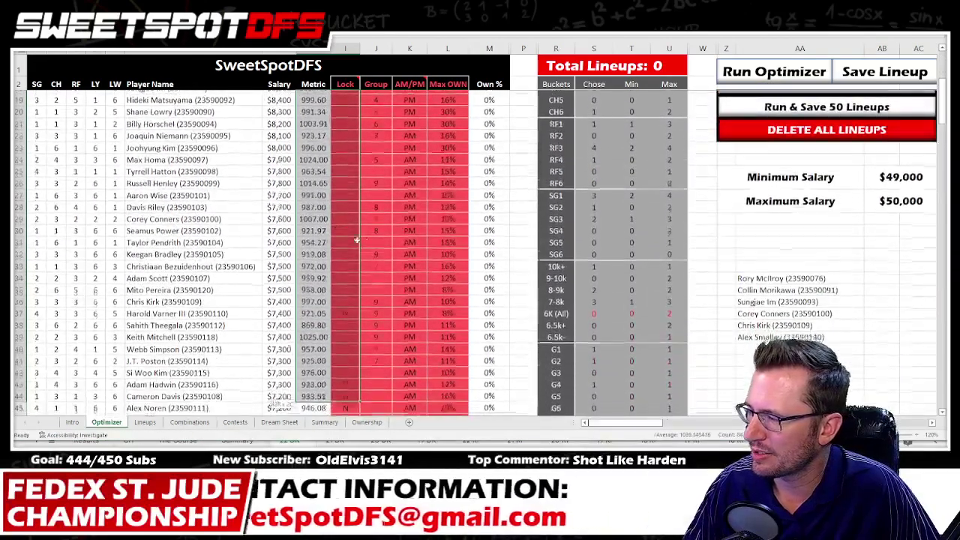
scroll(356, 240, down, 10)
click(367, 247)
scroll(366, 247, up, 2)
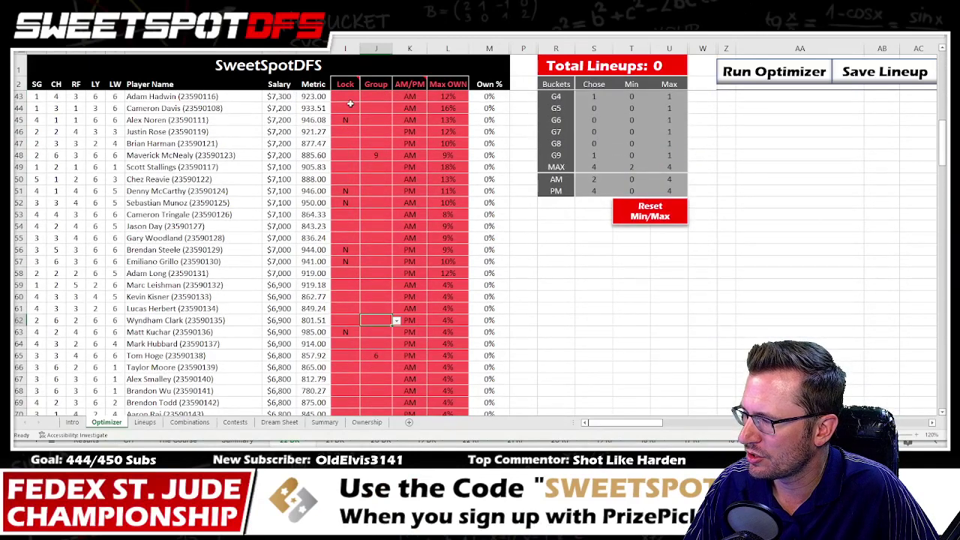
drag(350, 103, 344, 303)
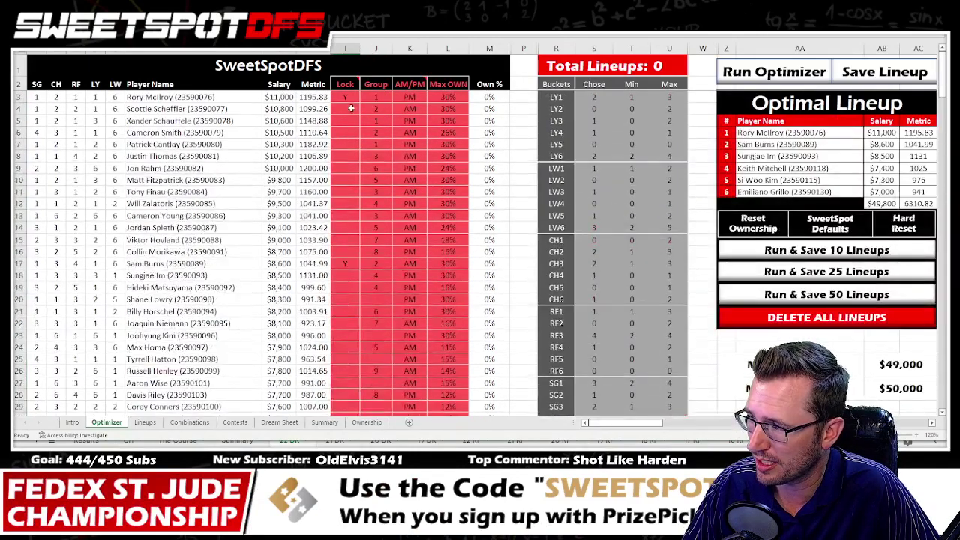
Clear the lock on Rory McIlroy and lock Jon Rahm with Y alongside Sam Burns.
click(347, 97)
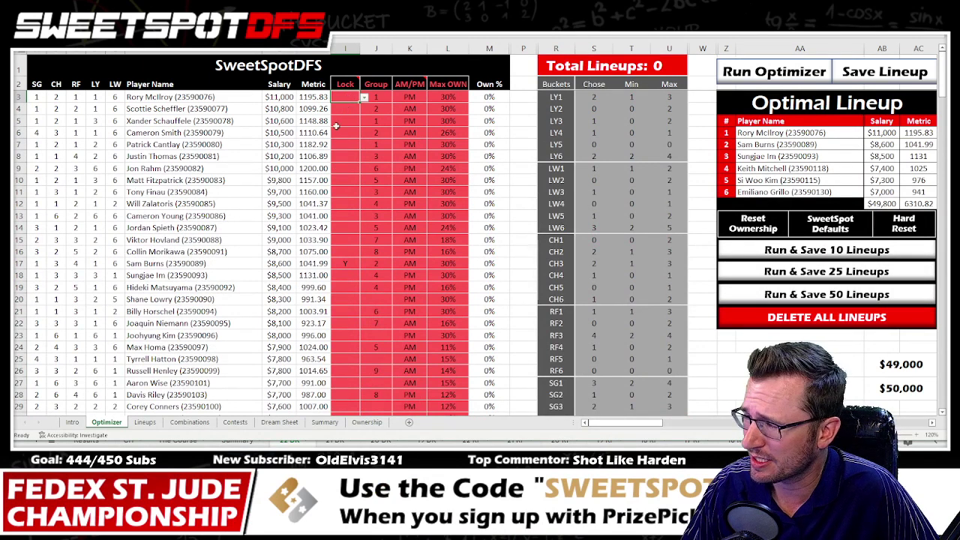
click(342, 168)
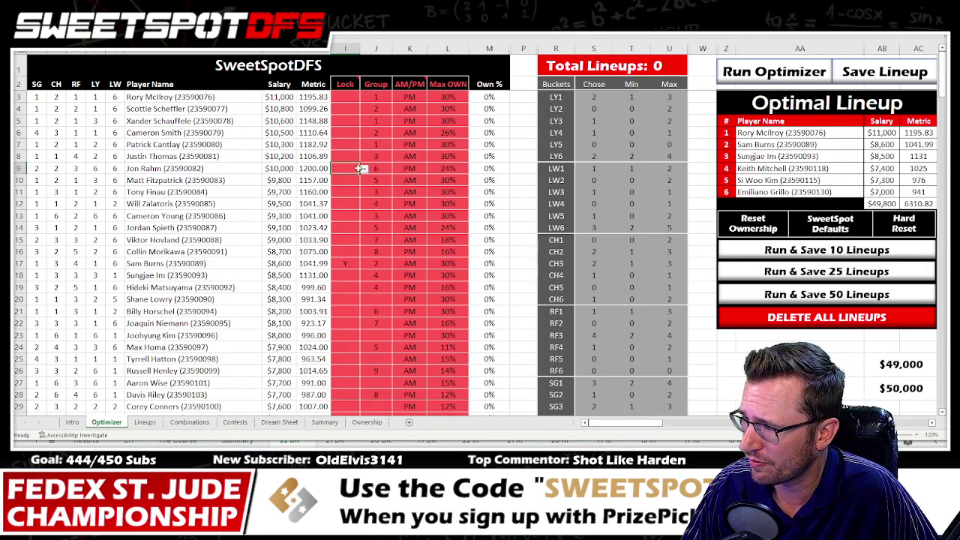
click(364, 170)
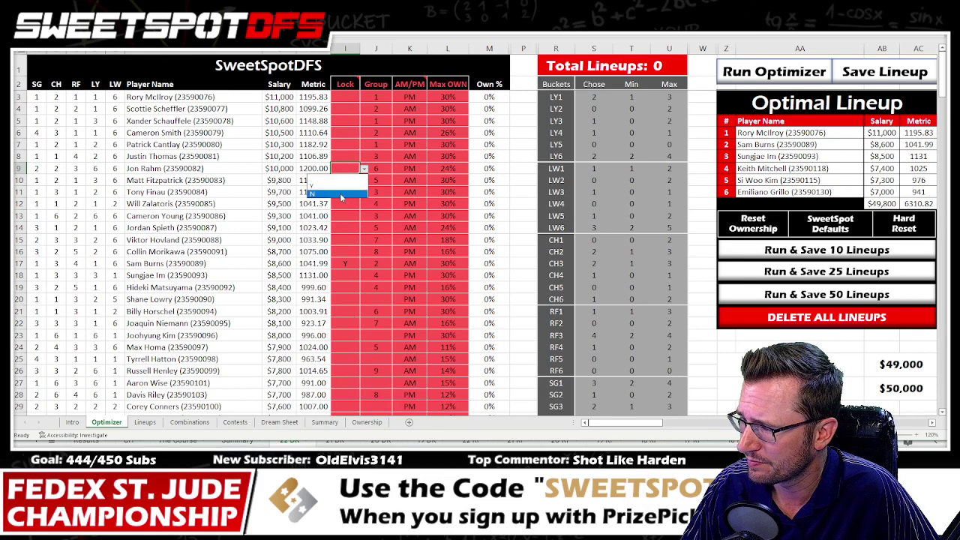
click(344, 186)
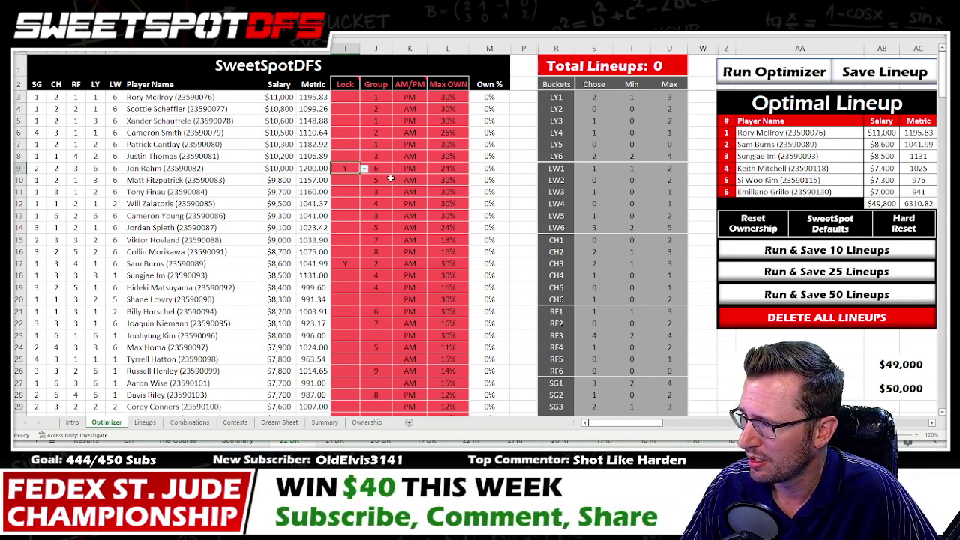
Run the optimizer repeatedly around the locked Rahm and Burns, excluding Tyrrell Hatton with N.
click(760, 69)
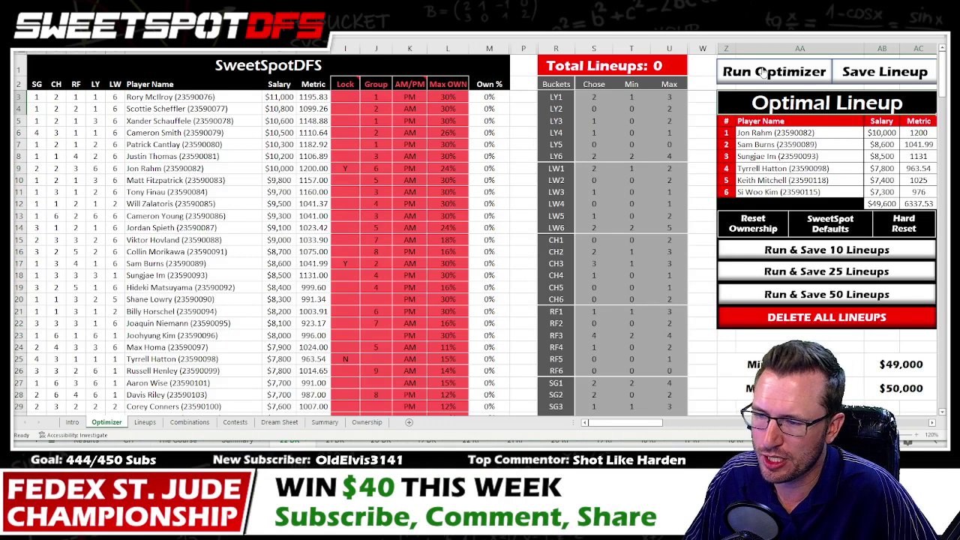
click(760, 69)
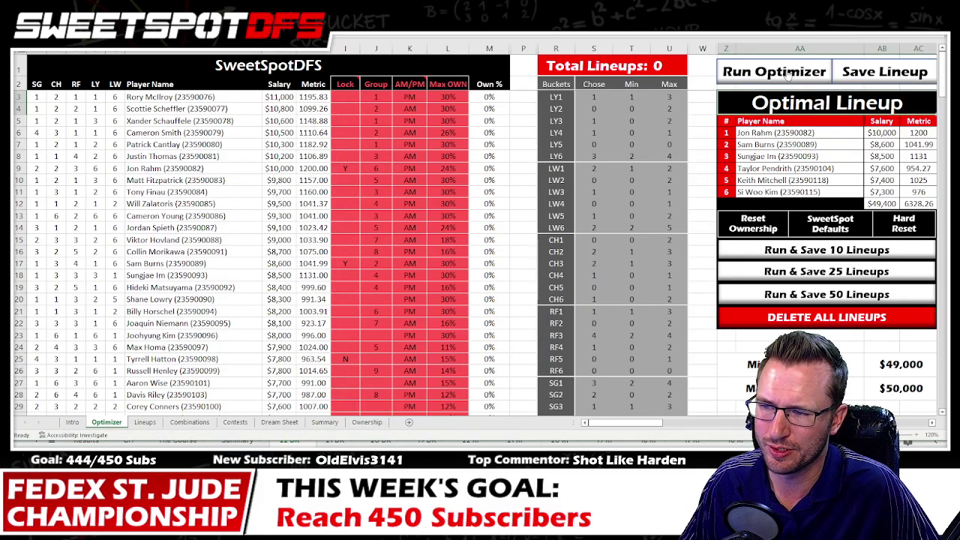
click(785, 72)
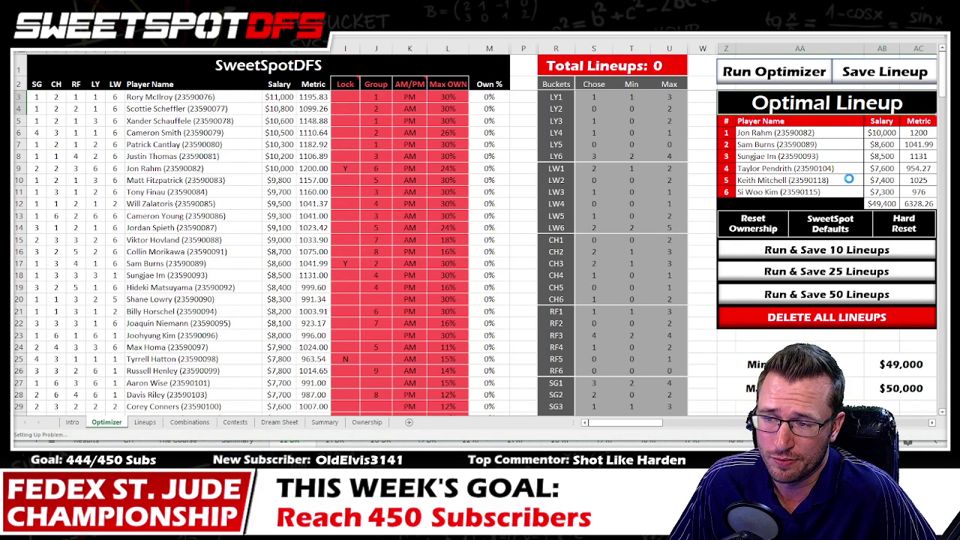
click(765, 71)
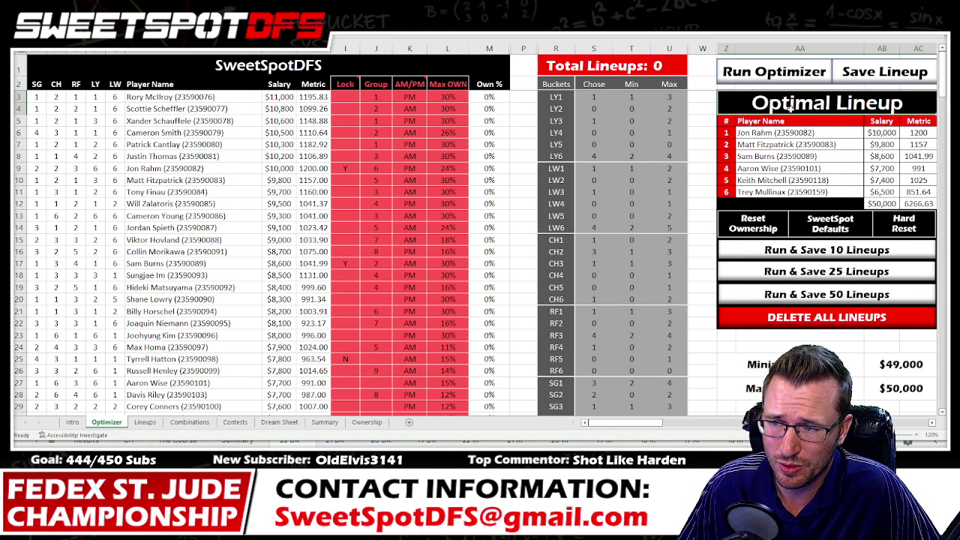
Review the golfers in the Rahm, Fitzpatrick and Burns lineup and rerun the optimizer for further alternatives.
click(816, 146)
click(779, 155)
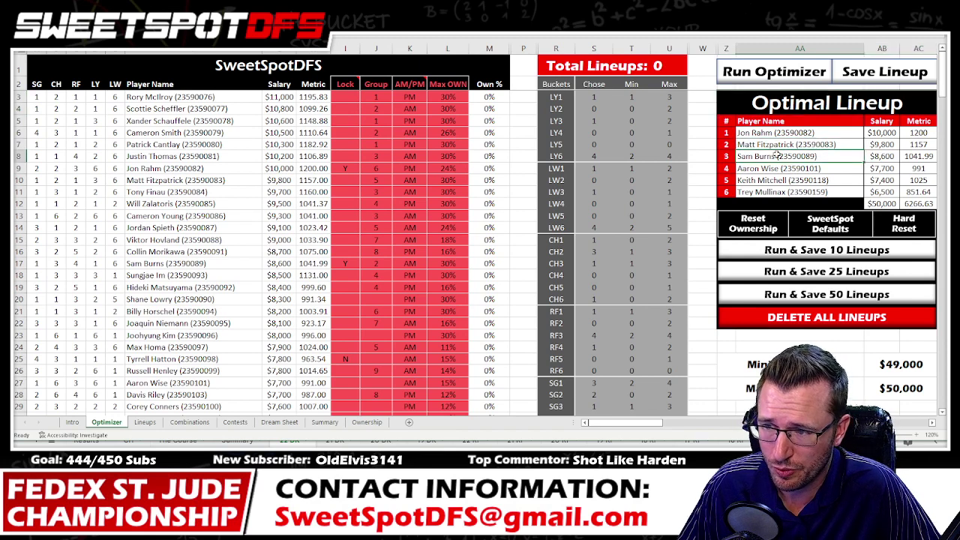
click(818, 168)
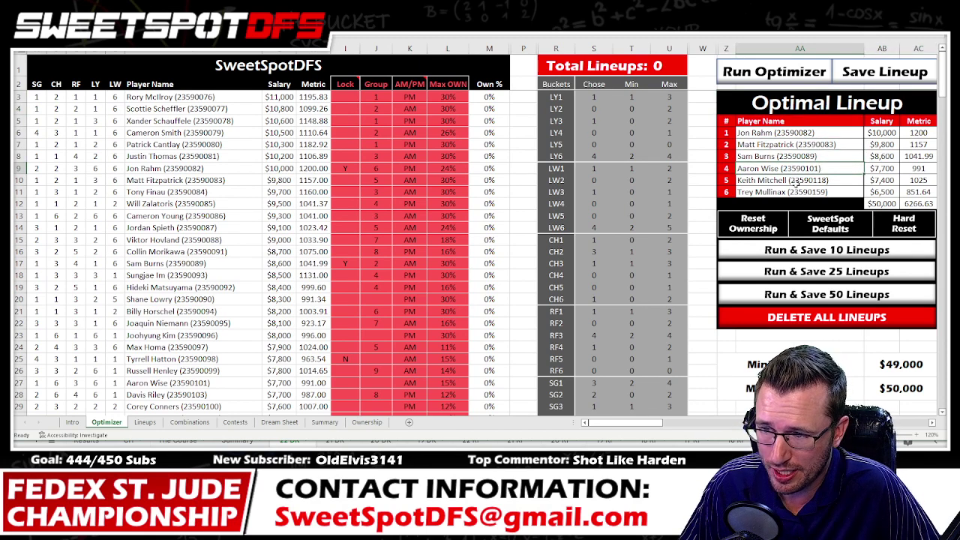
click(794, 181)
click(754, 62)
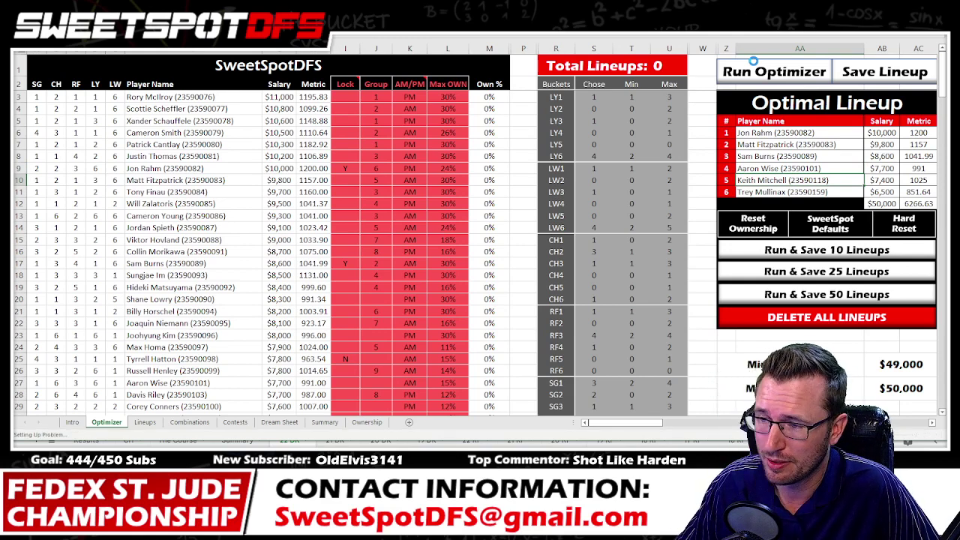
click(754, 62)
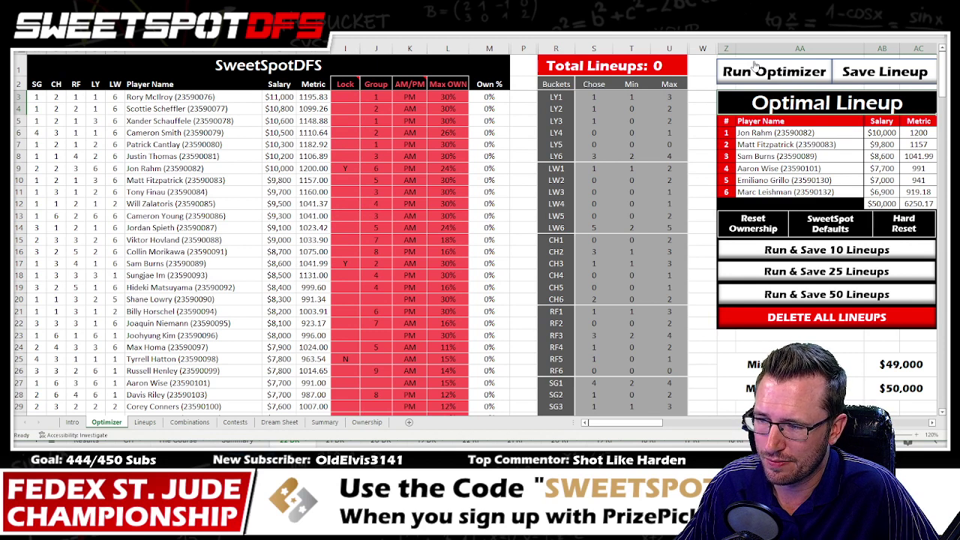
click(754, 65)
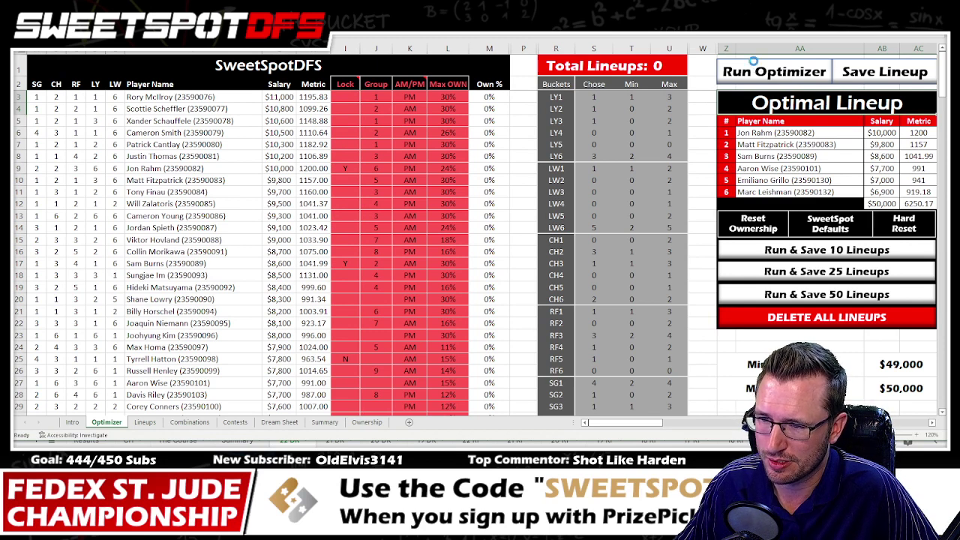